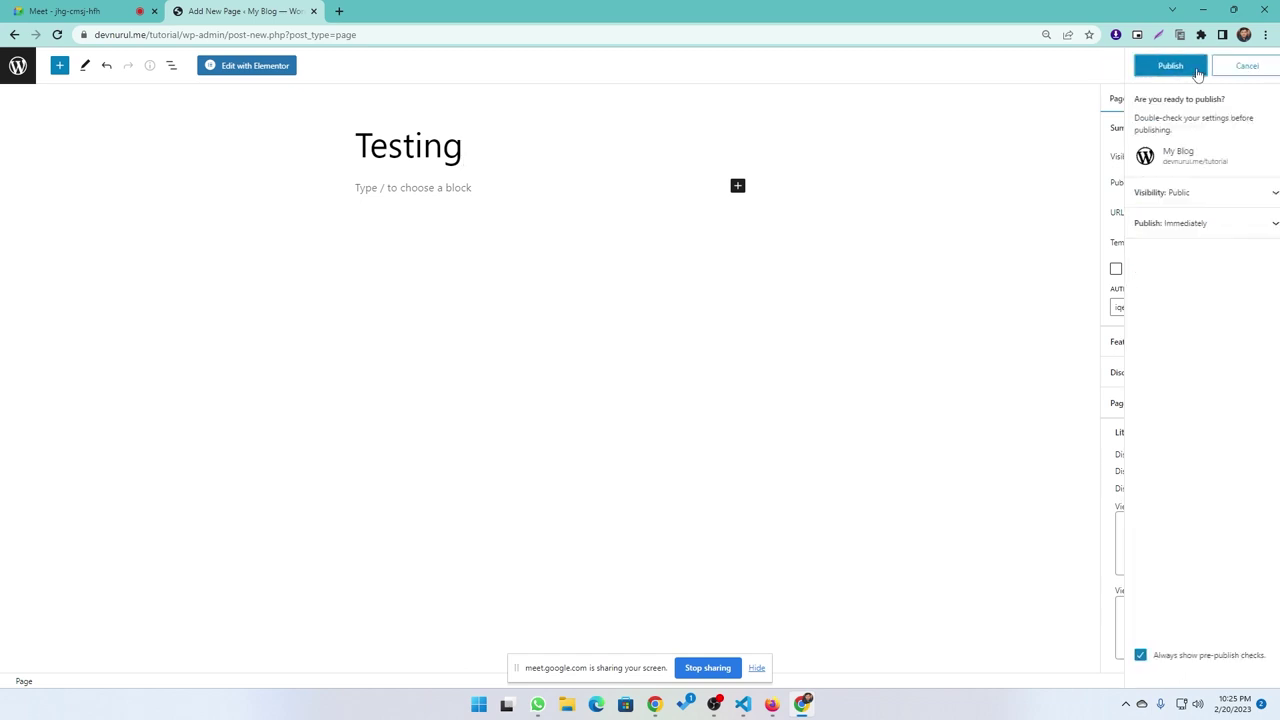
# Publish the Testing page, open it for editing in Elementor, and dismiss the upgrade banner.
pyautogui.click(1172, 66)
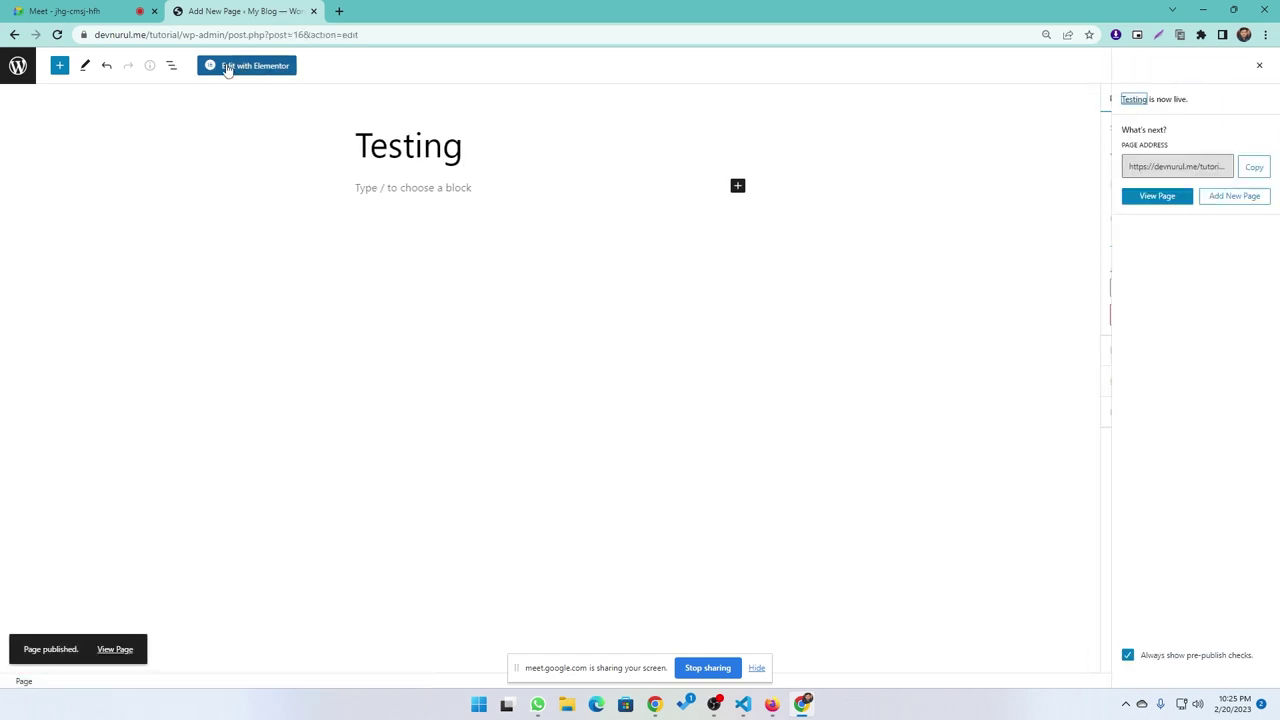
pyautogui.click(264, 65)
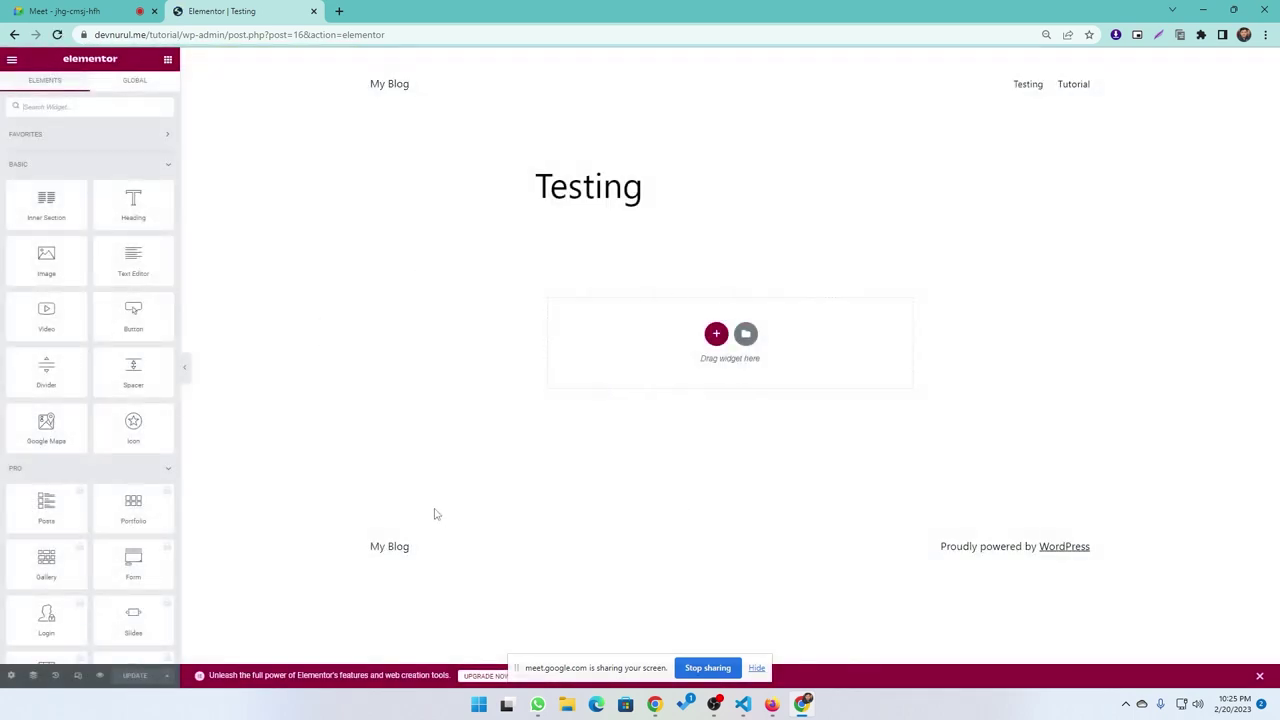
pyautogui.click(1259, 675)
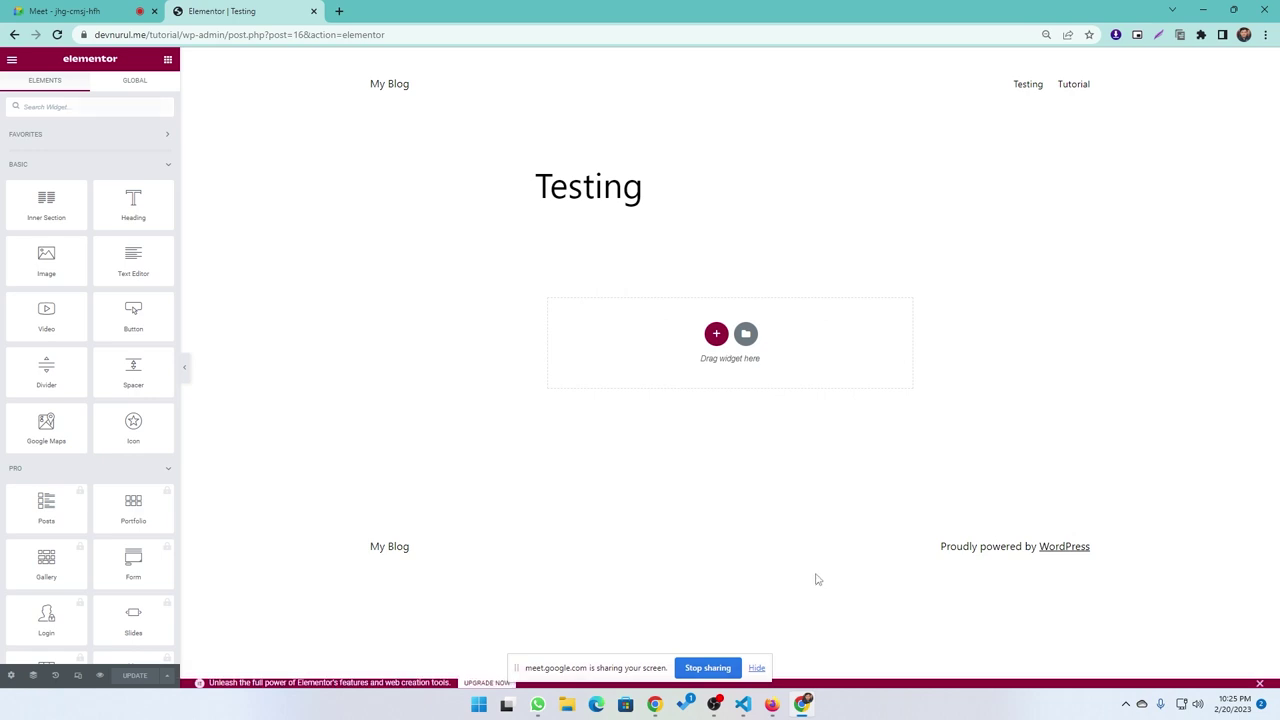
# Set the page layout to Elementor Canvas and update the page.
pyautogui.click(11, 675)
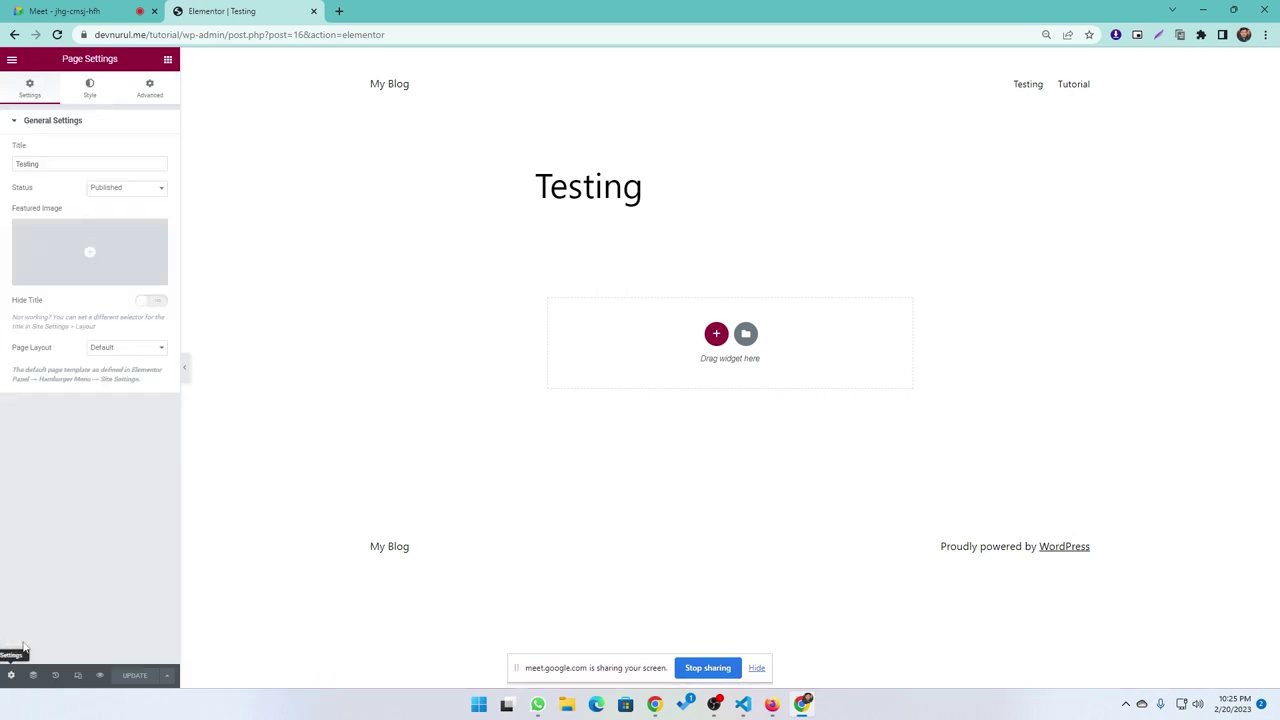
pyautogui.click(110, 350)
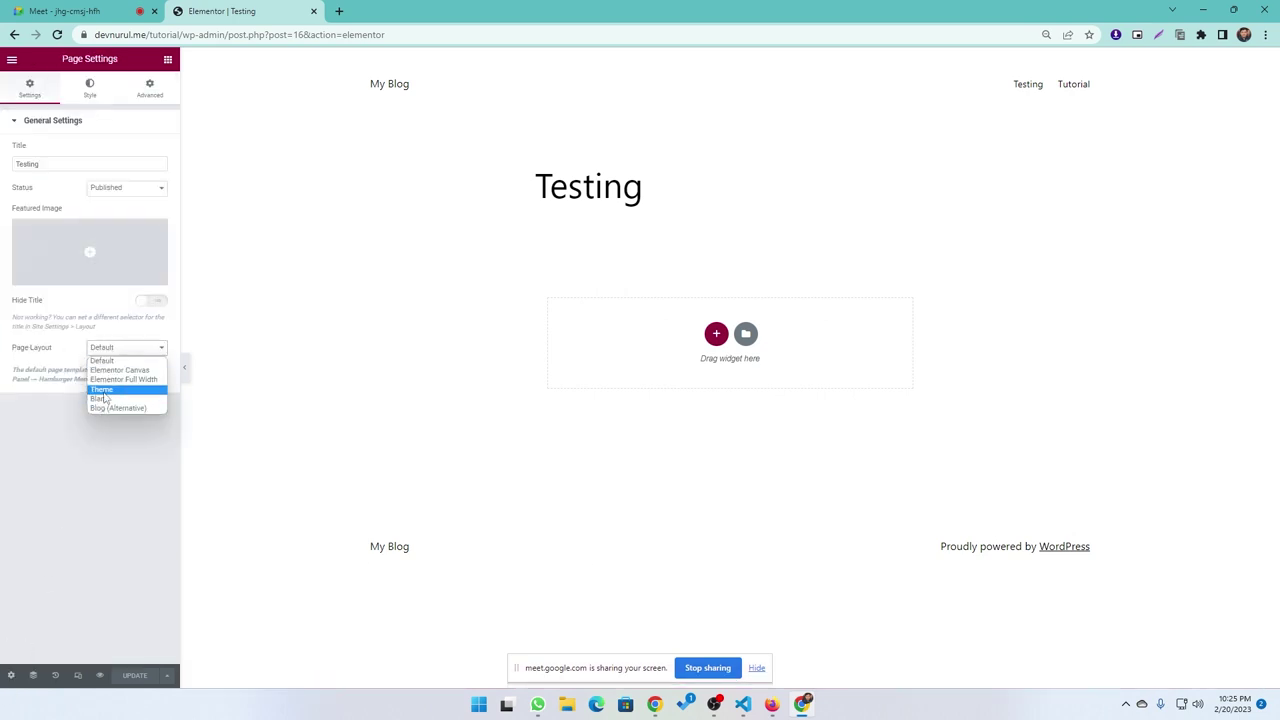
pyautogui.click(114, 370)
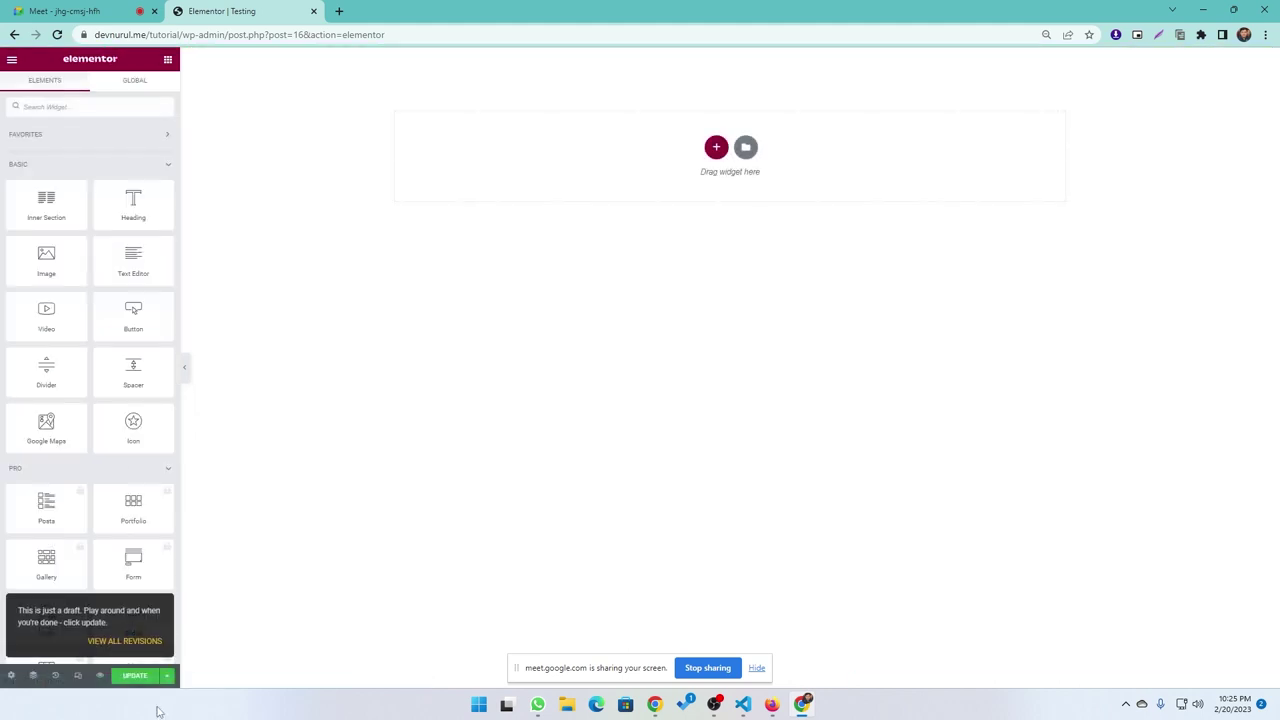
pyautogui.click(129, 677)
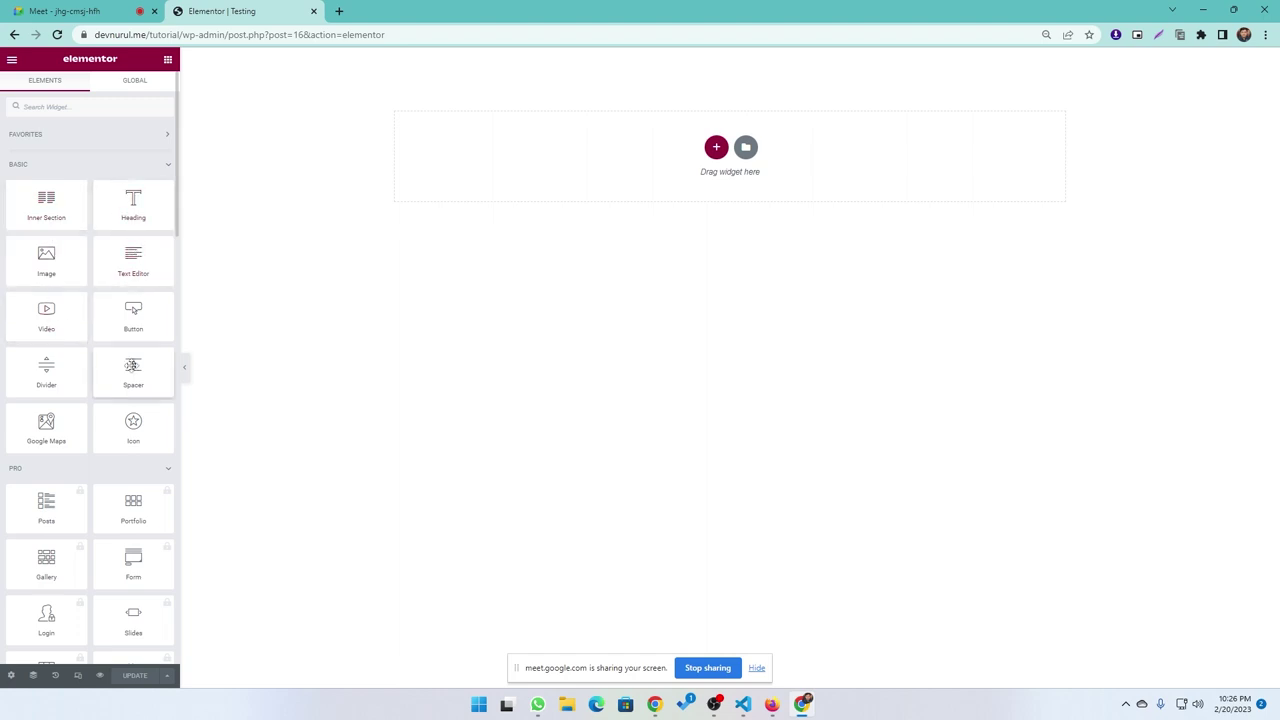
# Add a section with three equal columns and place a Button widget in its first column.
pyautogui.click(717, 150)
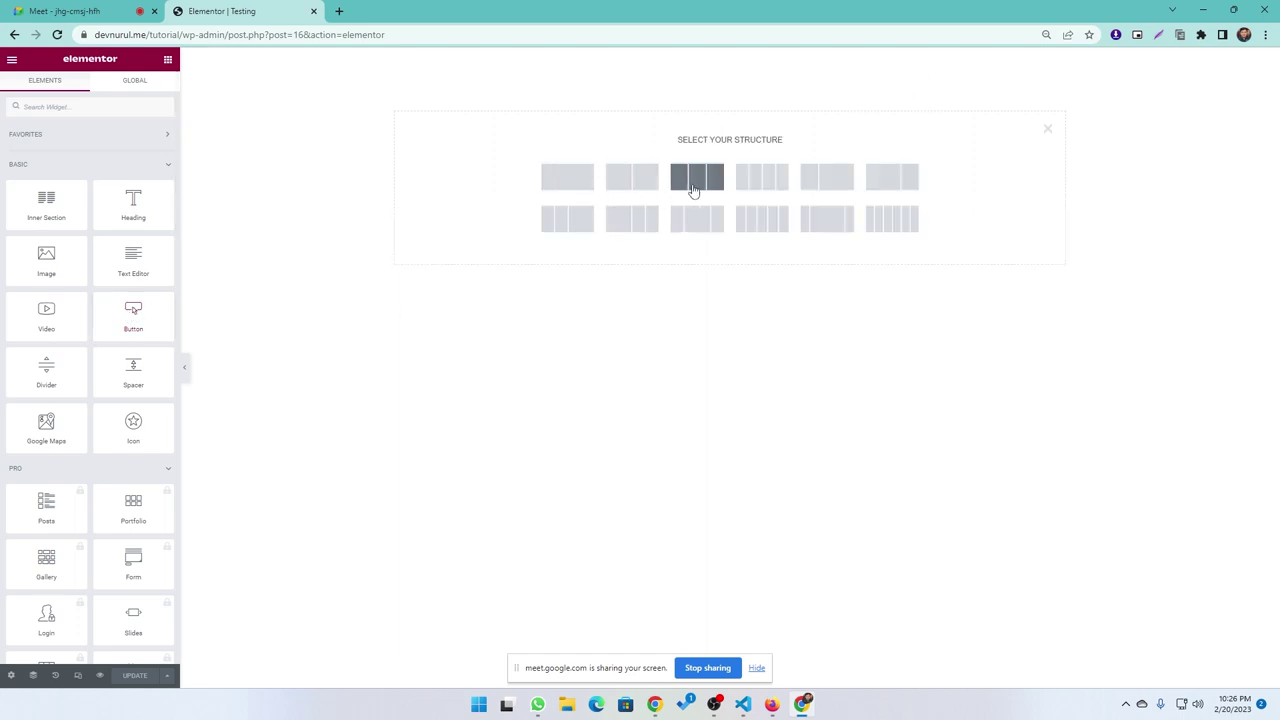
pyautogui.click(695, 185)
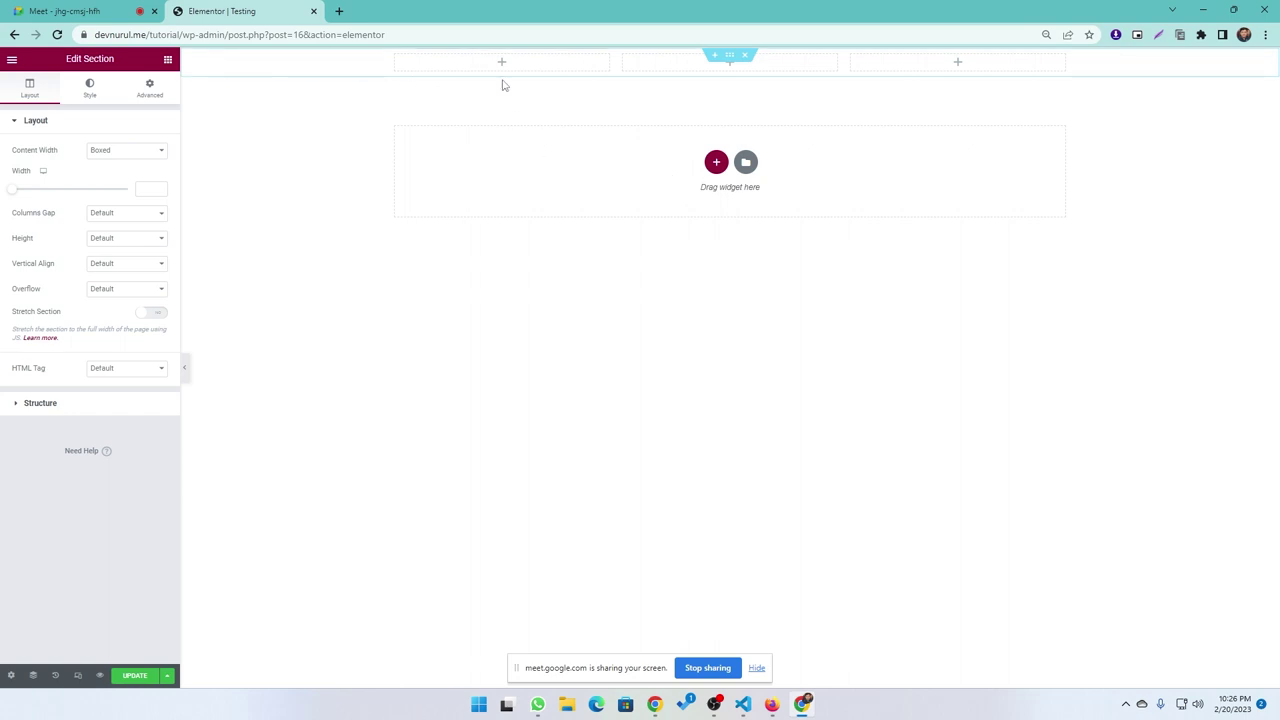
pyautogui.click(167, 62)
pyautogui.moveTo(133, 315); pyautogui.dragTo(510, 66)
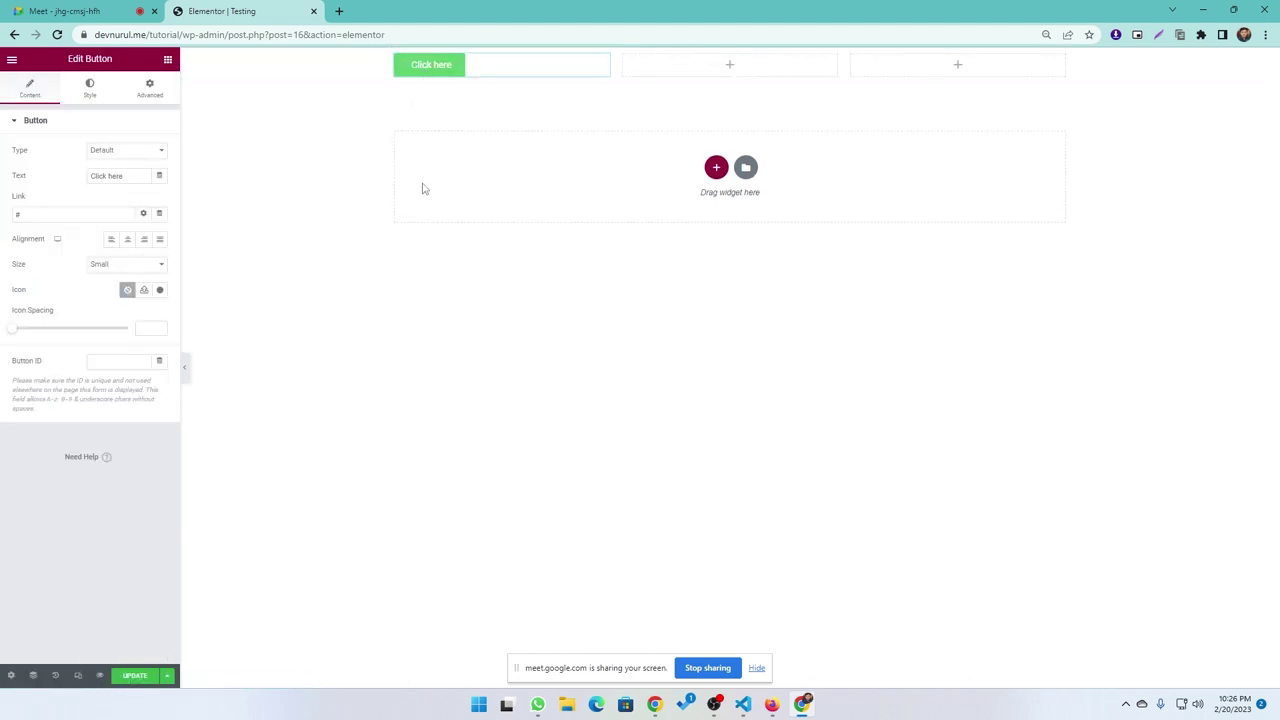
# Try the Info, Success and Warning types on the button, and set its type to Danger.
pyautogui.click(135, 152)
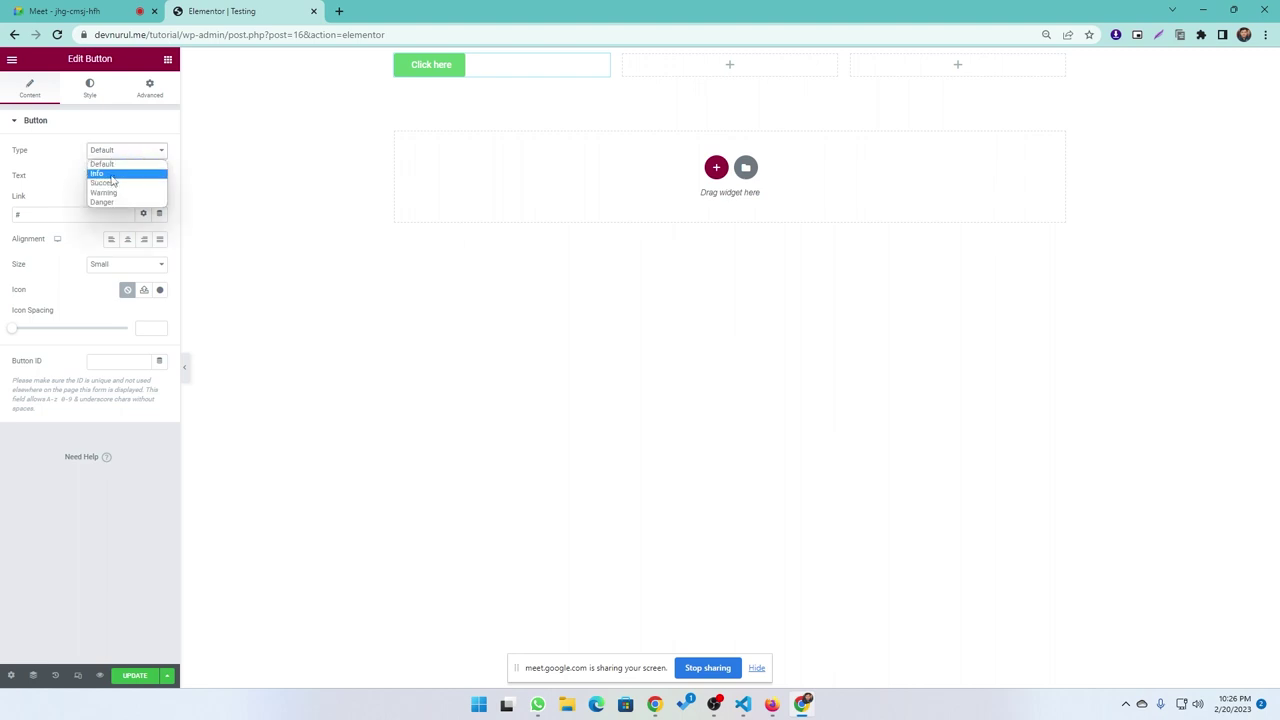
pyautogui.click(112, 175)
pyautogui.click(126, 154)
pyautogui.click(109, 183)
pyautogui.click(112, 160)
pyautogui.click(104, 192)
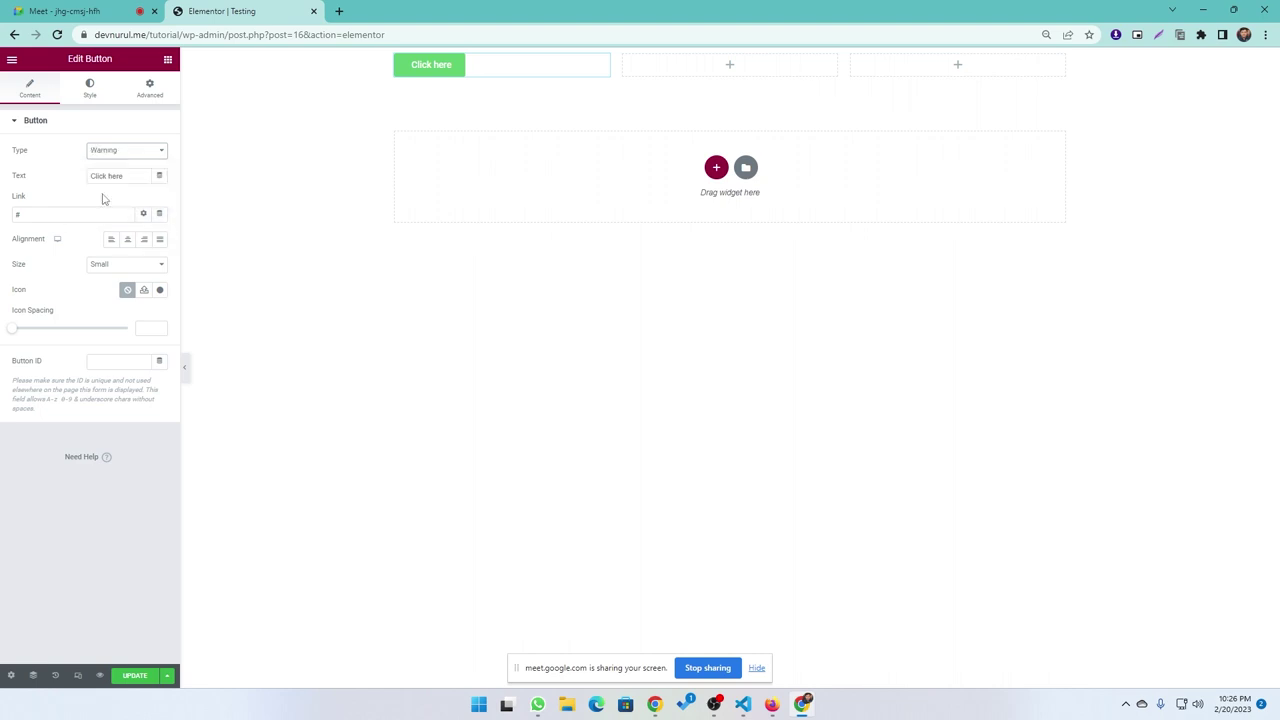
pyautogui.click(128, 152)
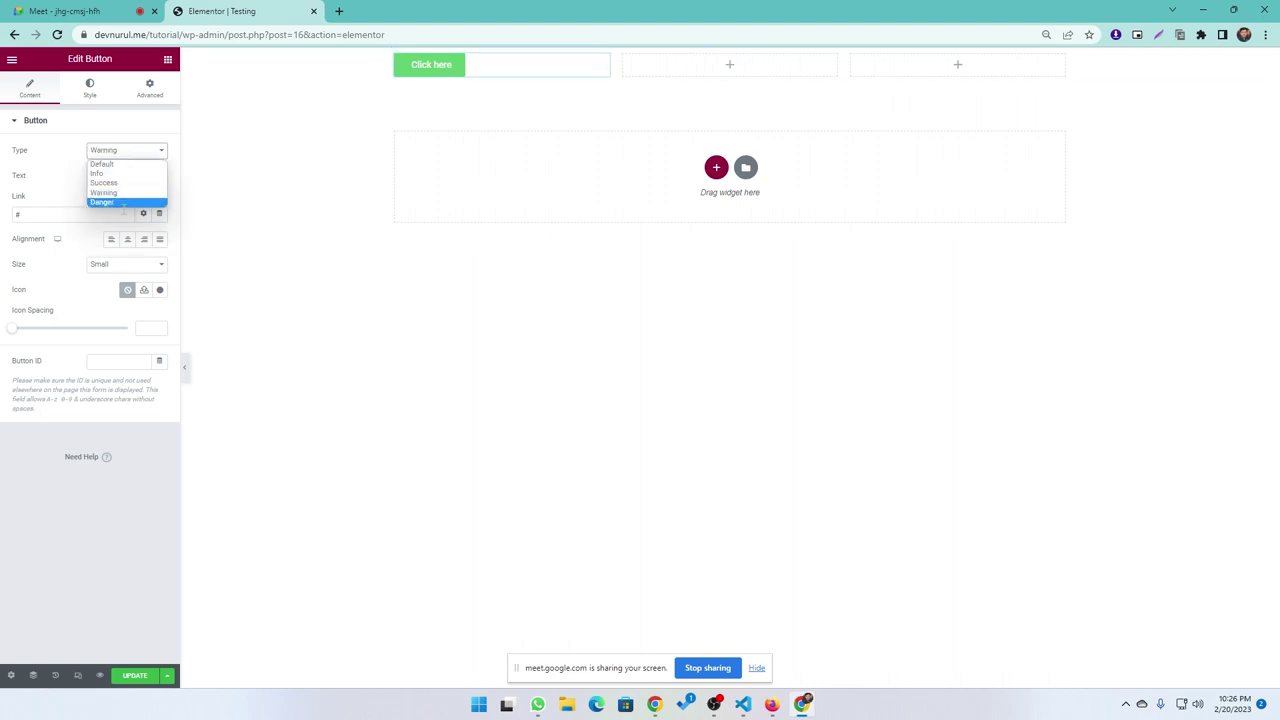
pyautogui.click(115, 208)
pyautogui.click(121, 152)
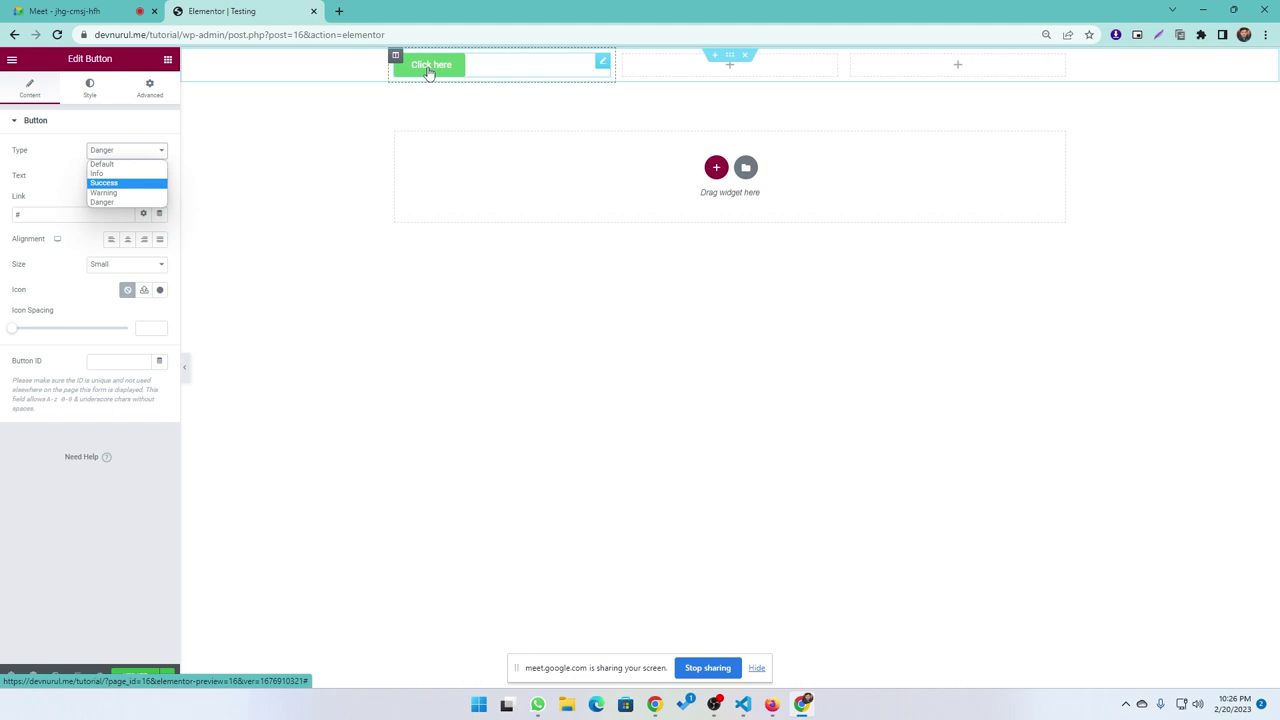
pyautogui.click(51, 153)
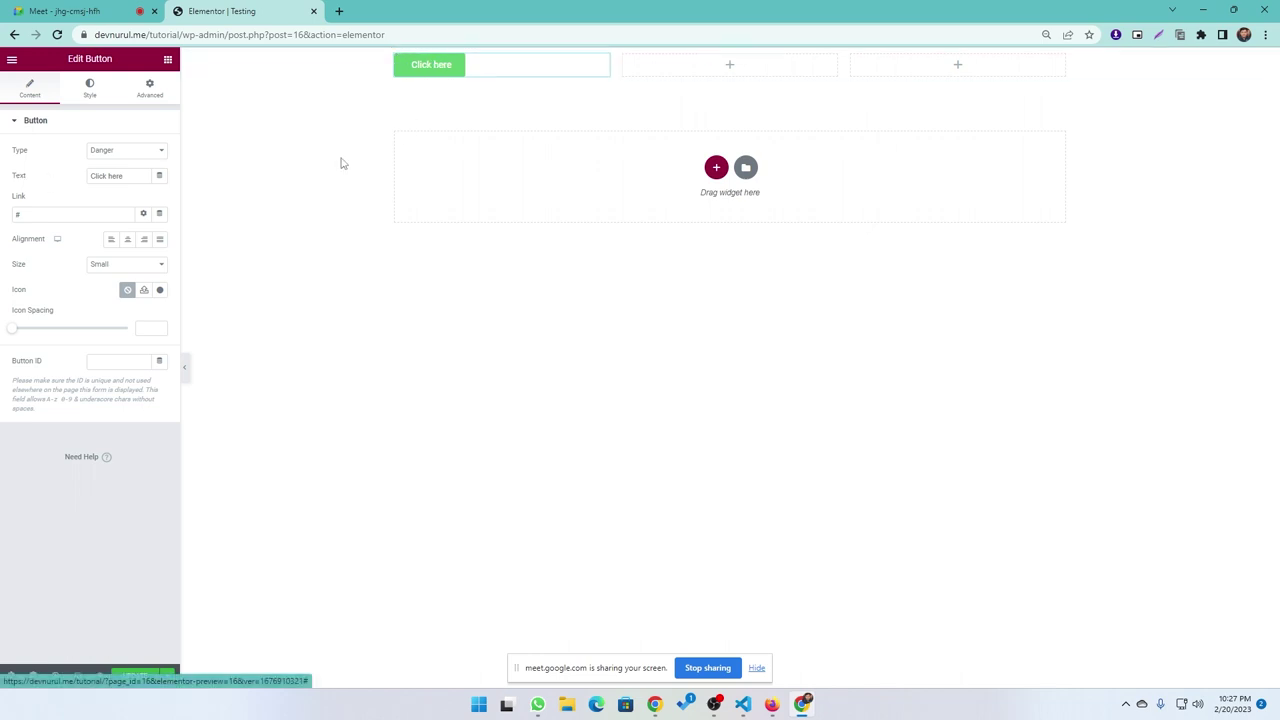
# Examine the button's text and link fields and its available size options.
pyautogui.moveTo(140, 179); pyautogui.dragTo(80, 188)
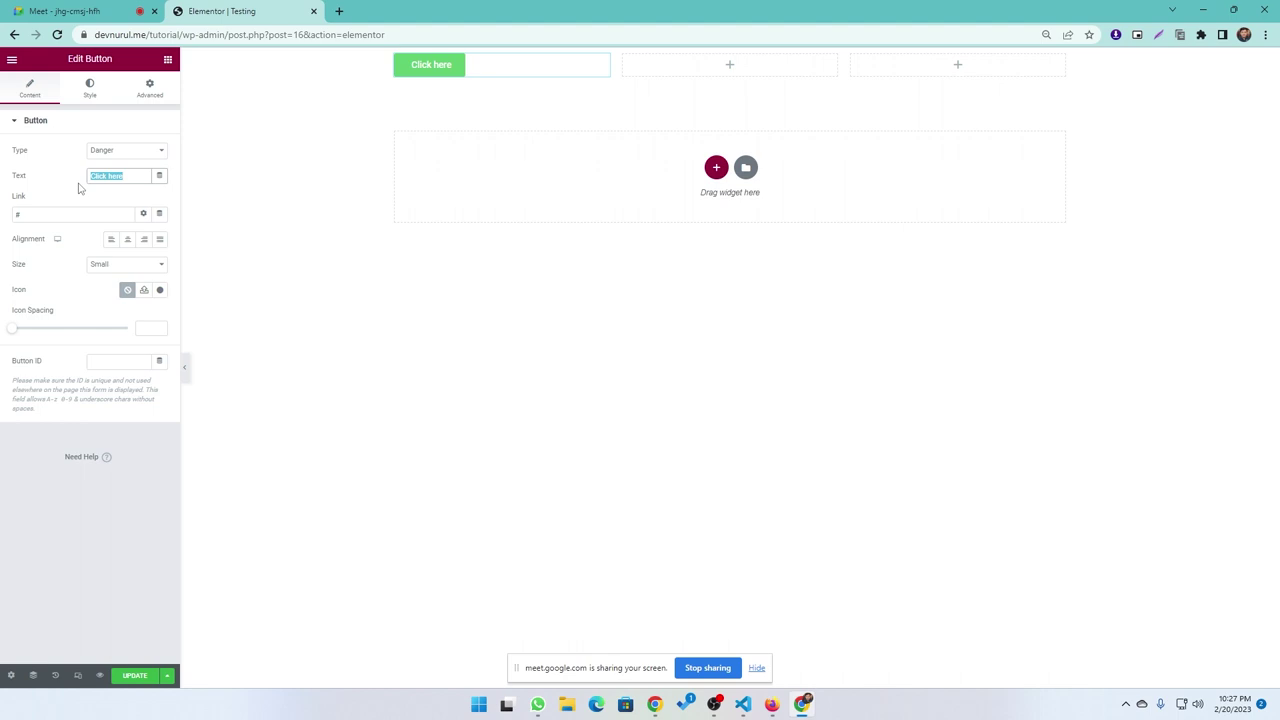
pyautogui.click(61, 194)
pyautogui.moveTo(31, 213); pyautogui.dragTo(6, 216)
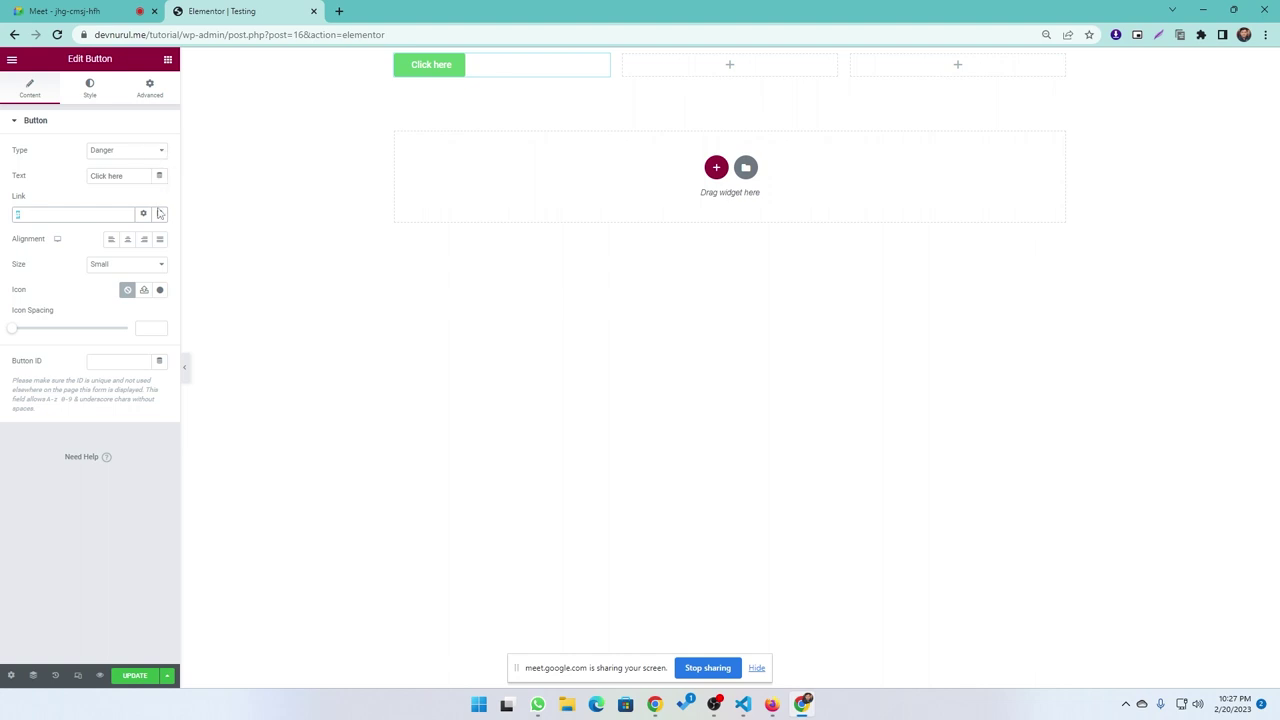
pyautogui.click(57, 192)
pyautogui.moveTo(126, 172); pyautogui.dragTo(63, 182)
pyautogui.click(45, 214)
pyautogui.click(100, 266)
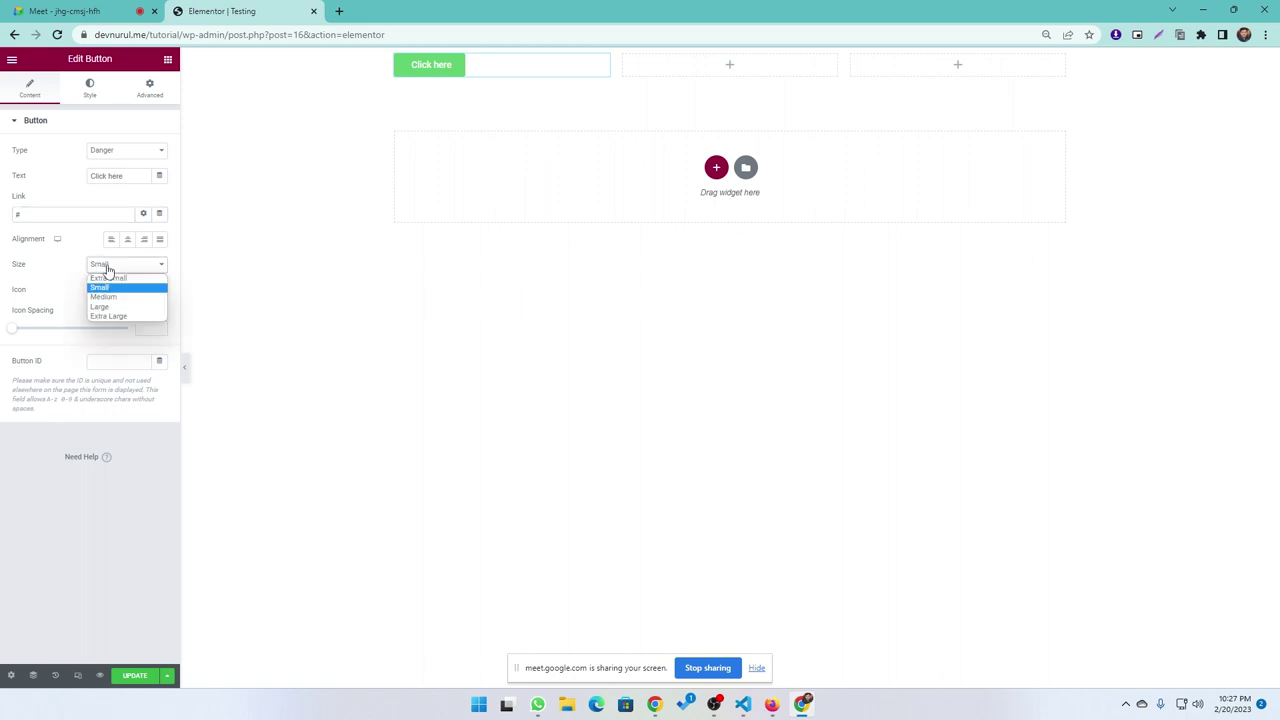
pyautogui.click(53, 265)
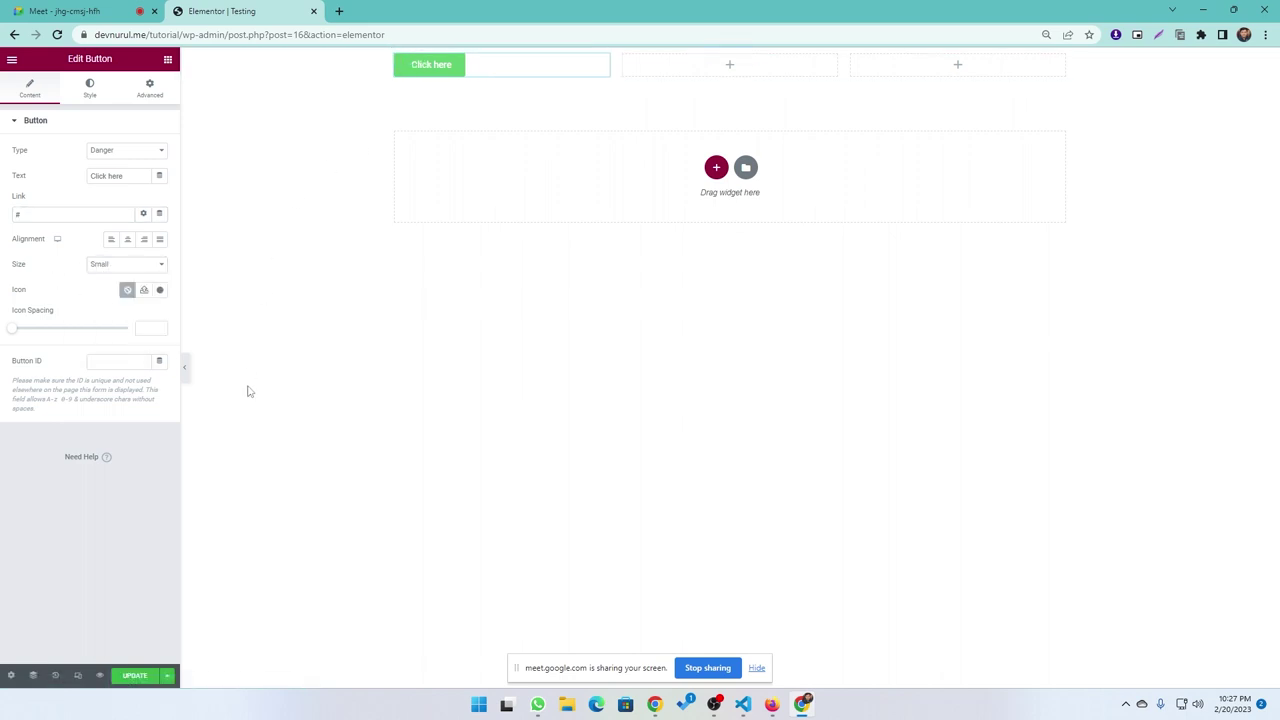
# Insert the circled down-arrow icon from the icon library into the button.
pyautogui.click(160, 290)
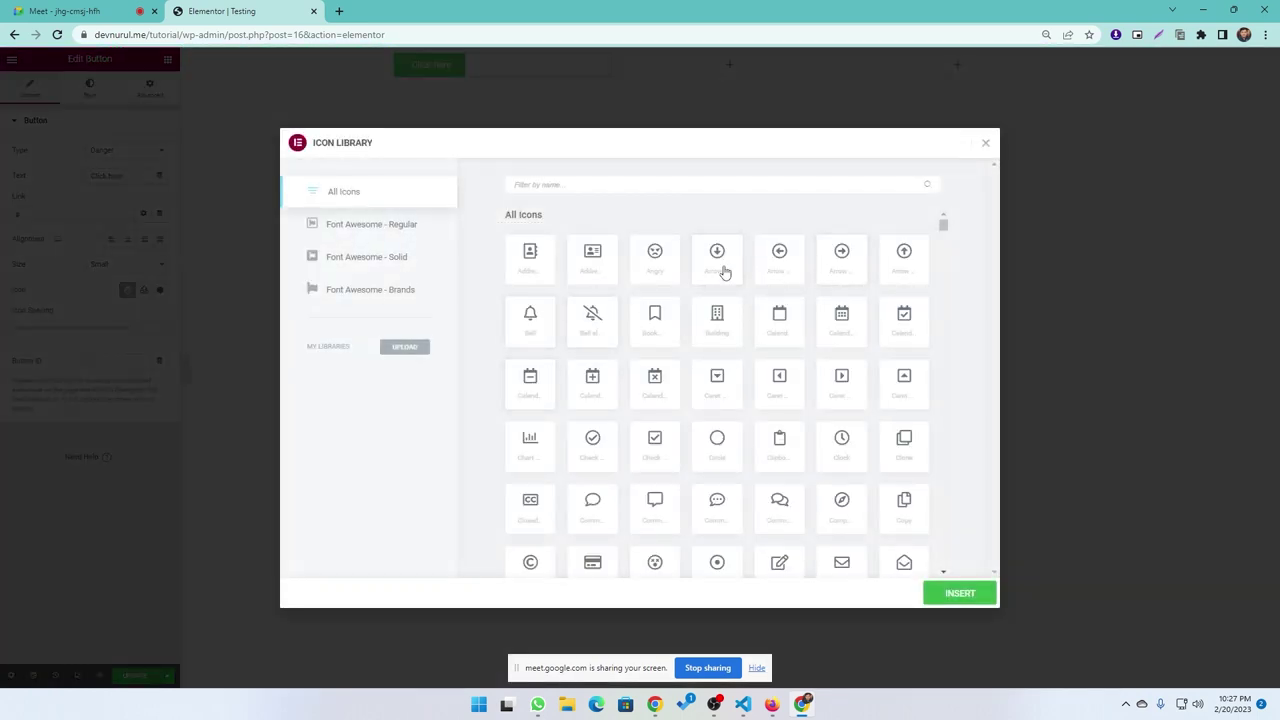
pyautogui.click(716, 264)
pyautogui.click(958, 594)
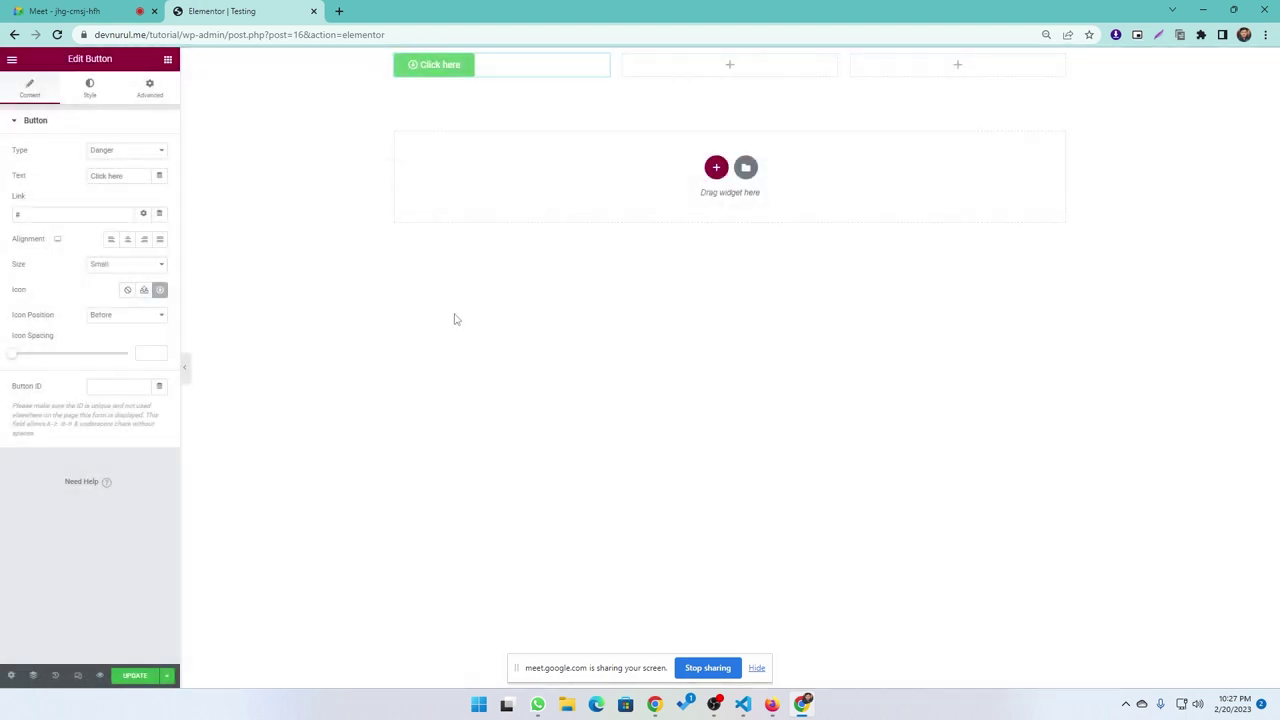
# Choose the circled check mark from the icon library as the button's icon.
pyautogui.click(160, 290)
pyautogui.scroll(-2, 706, 434)
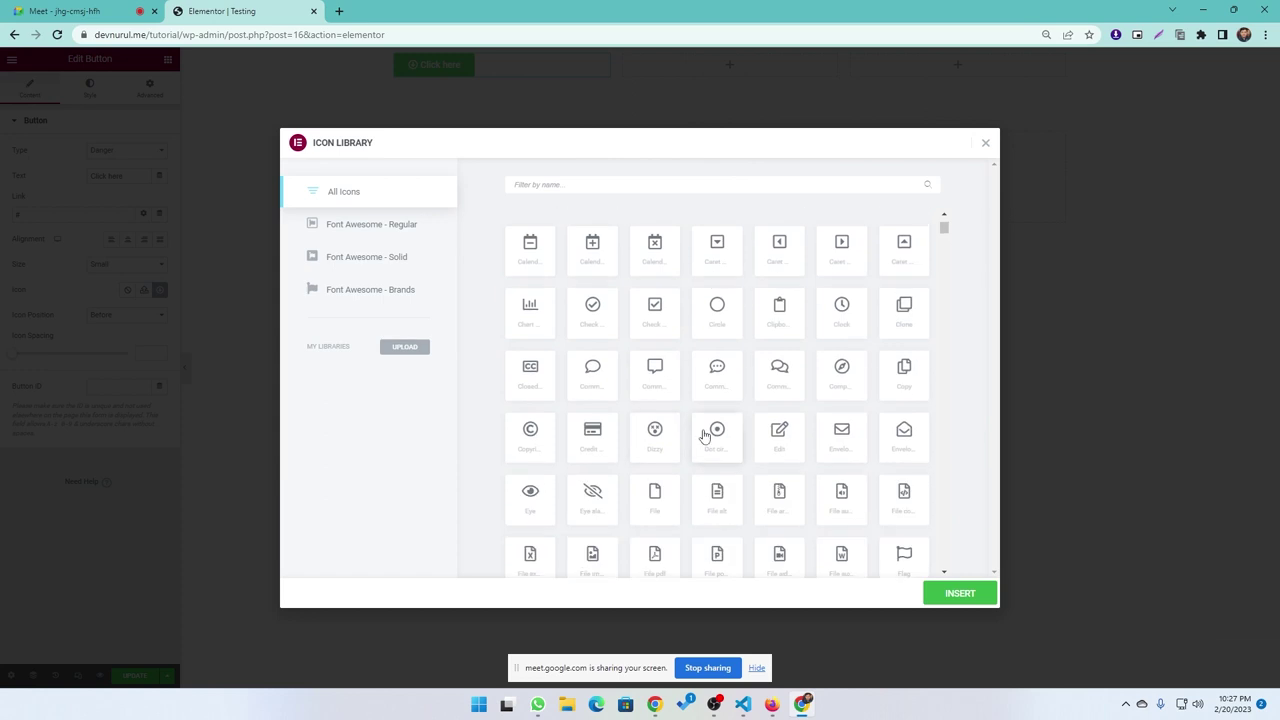
pyautogui.click(587, 313)
pyautogui.click(975, 598)
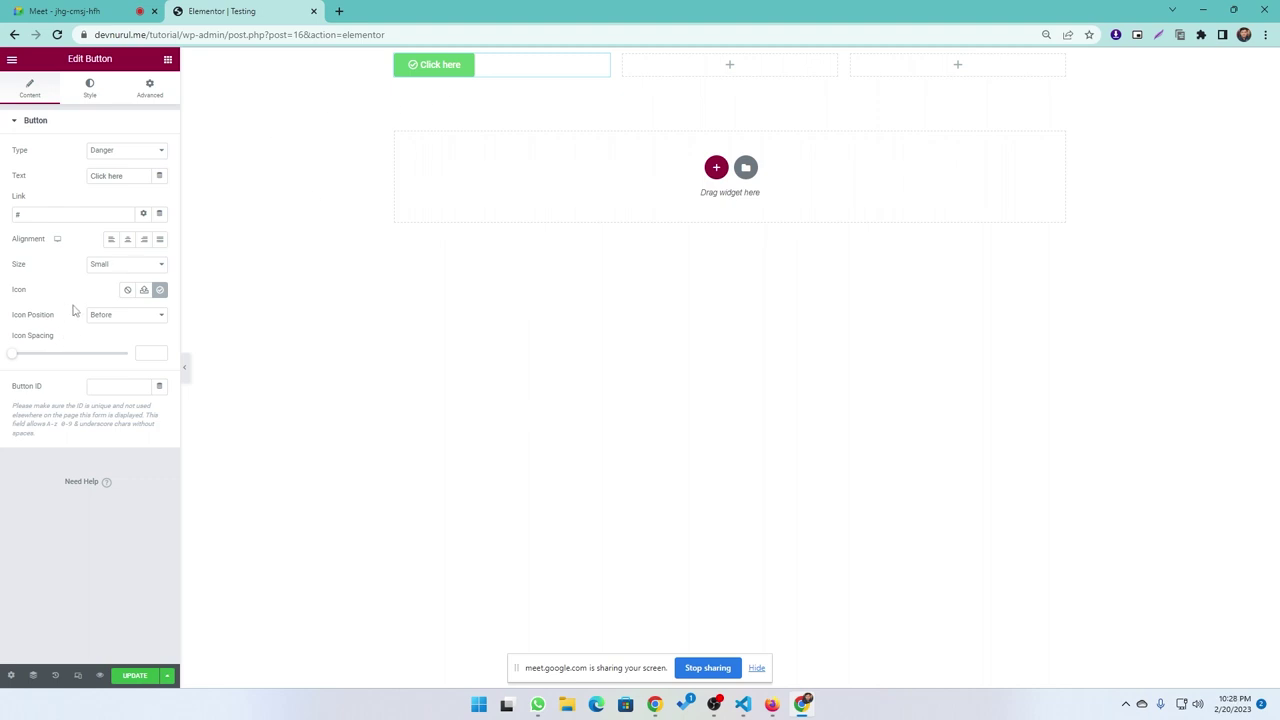
# Position the icon after the button text with a spacing of 13, and open the button's style settings.
pyautogui.click(108, 318)
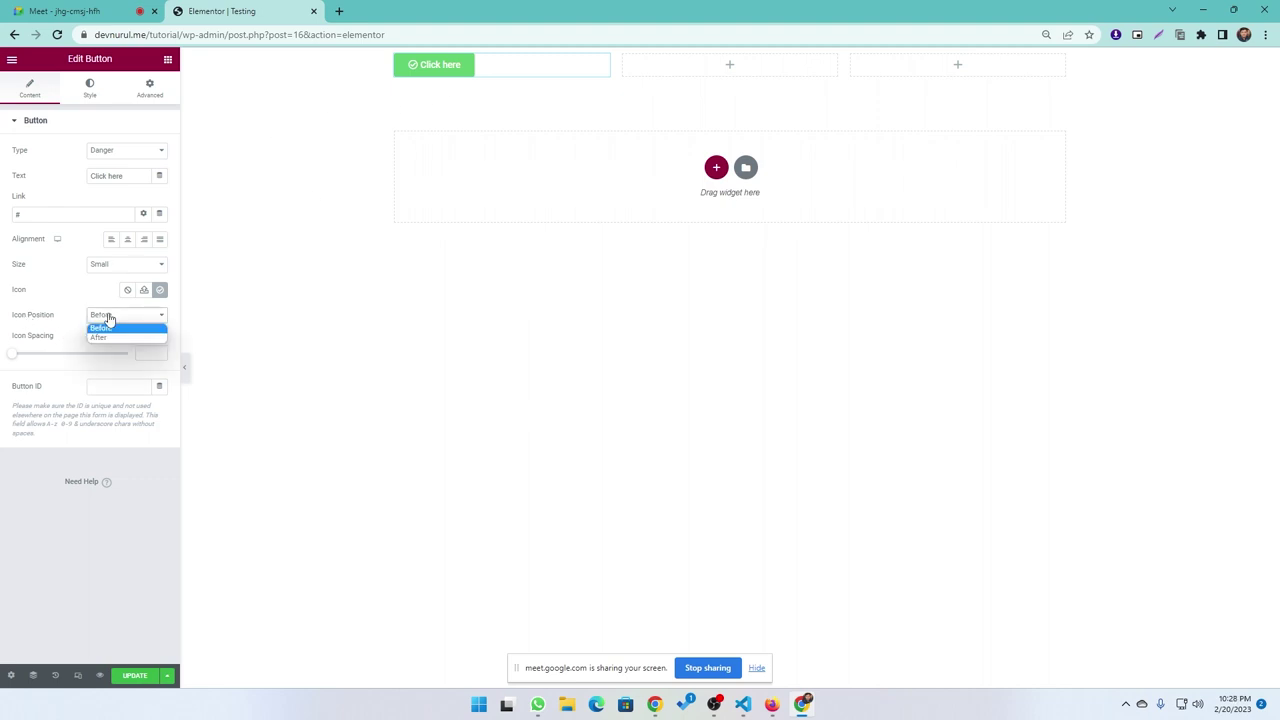
pyautogui.click(100, 337)
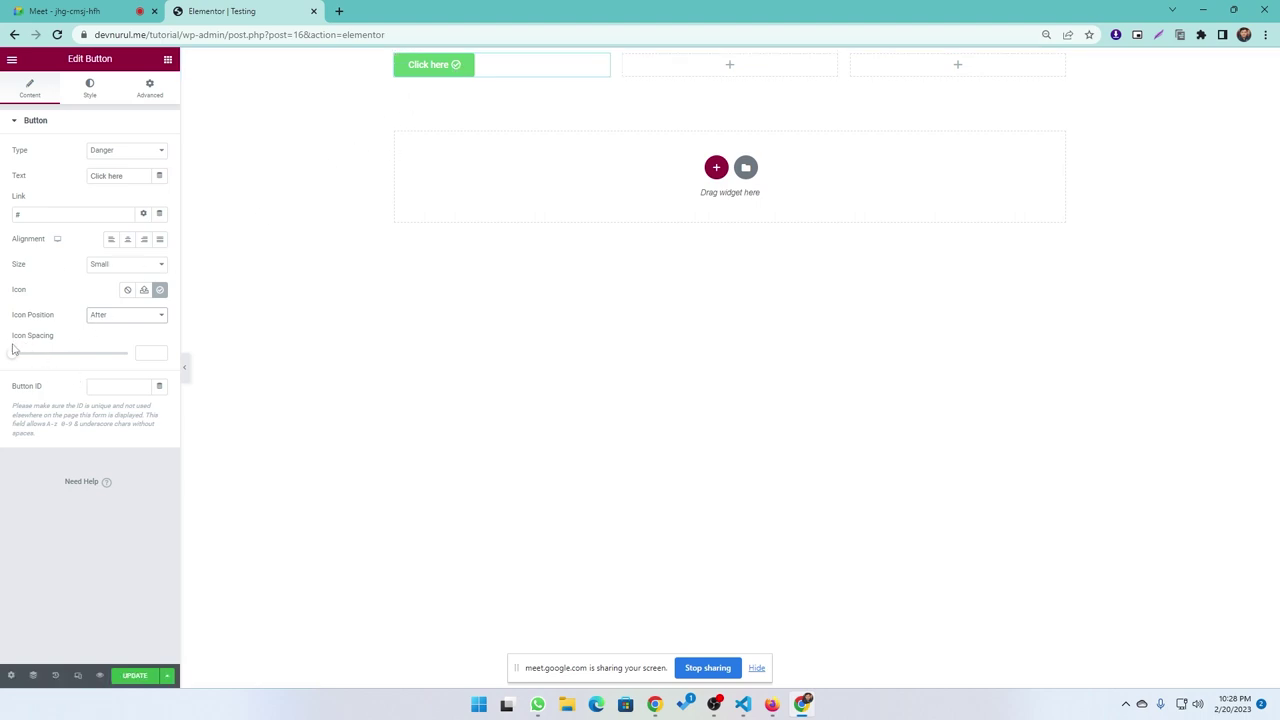
pyautogui.moveTo(11, 360); pyautogui.dragTo(42, 360)
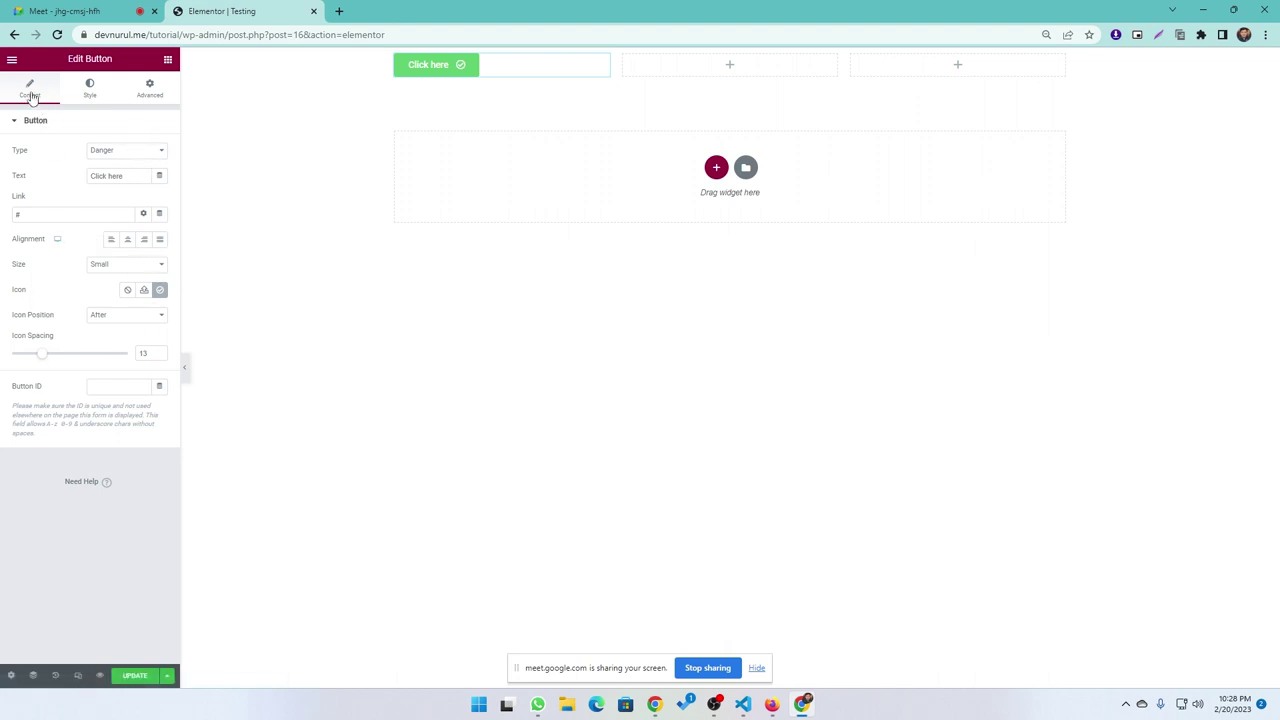
pyautogui.click(90, 87)
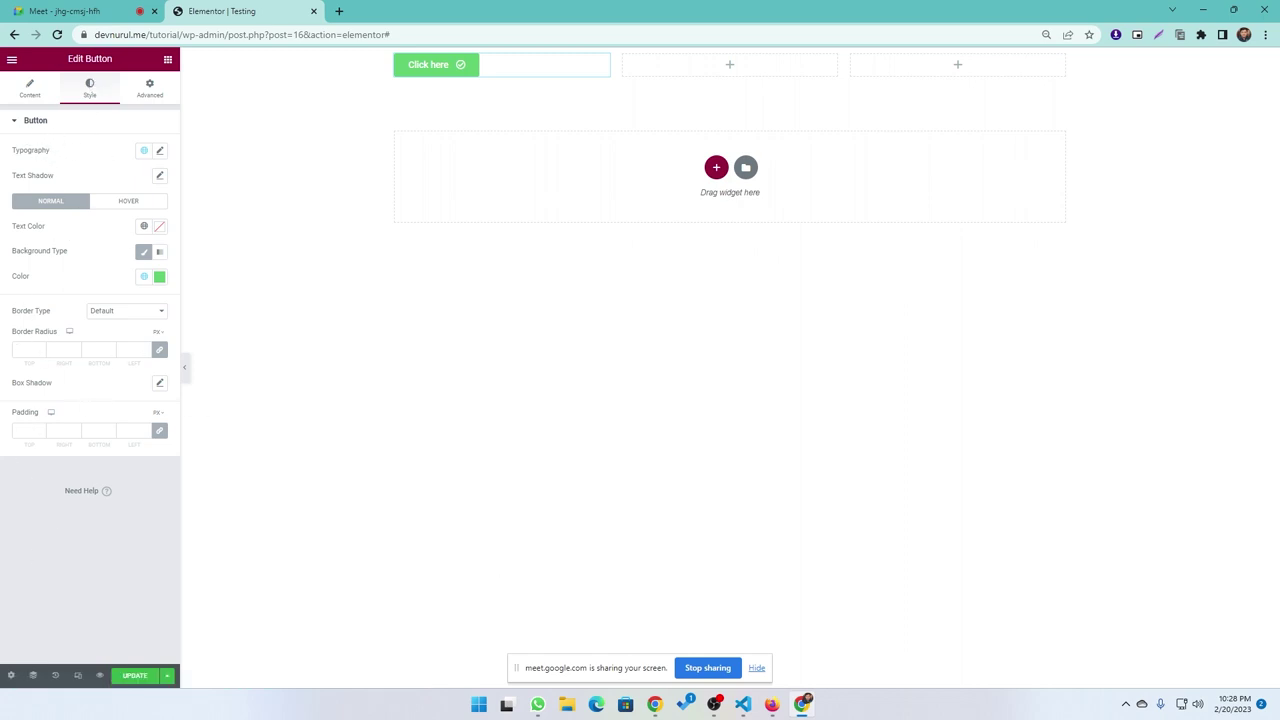
# Switch to the Google Meet call, admit the waiting participant, and return to the Elementor page.
pyautogui.moveTo(740, 705)
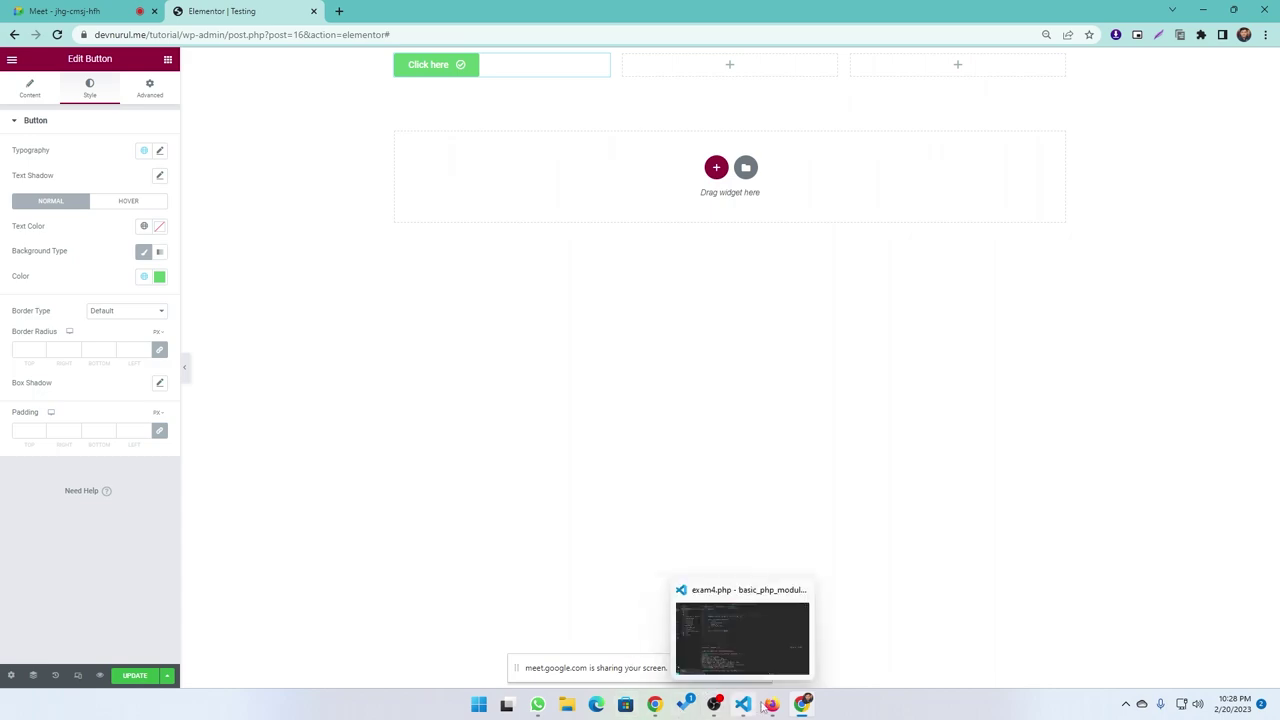
pyautogui.hotkey('ctrl', '1')
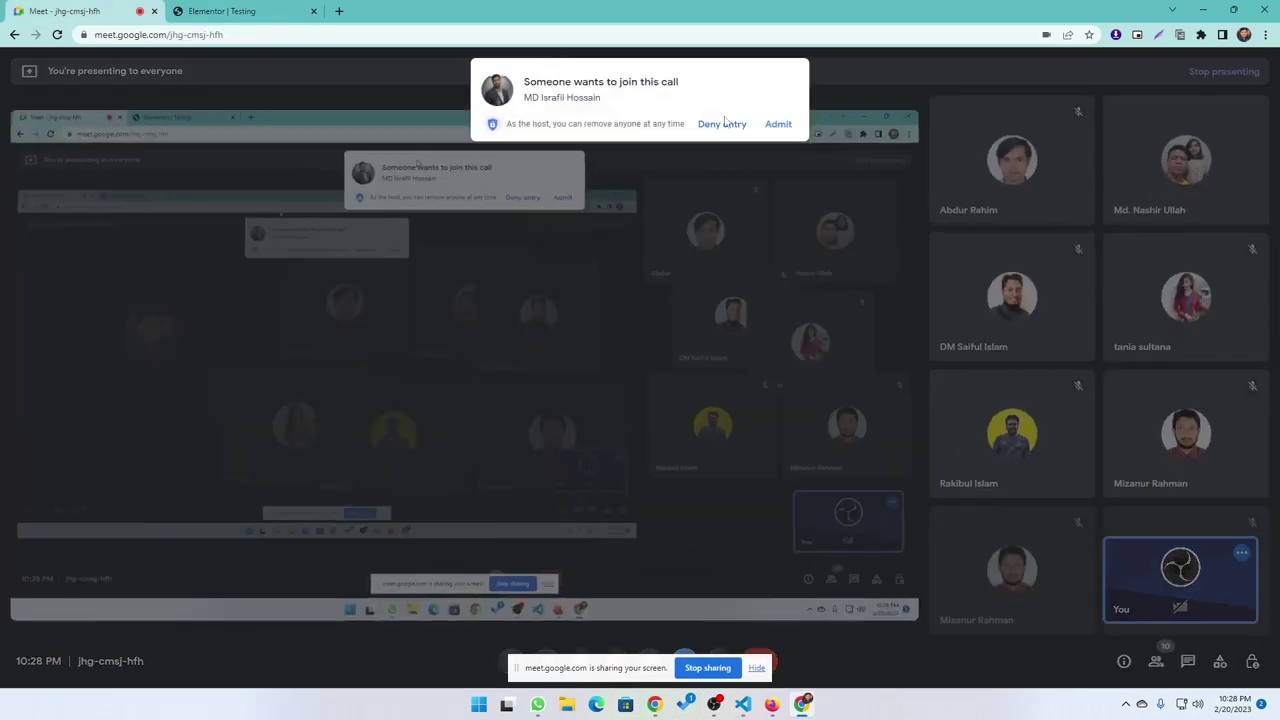
pyautogui.click(778, 123)
pyautogui.click(225, 12)
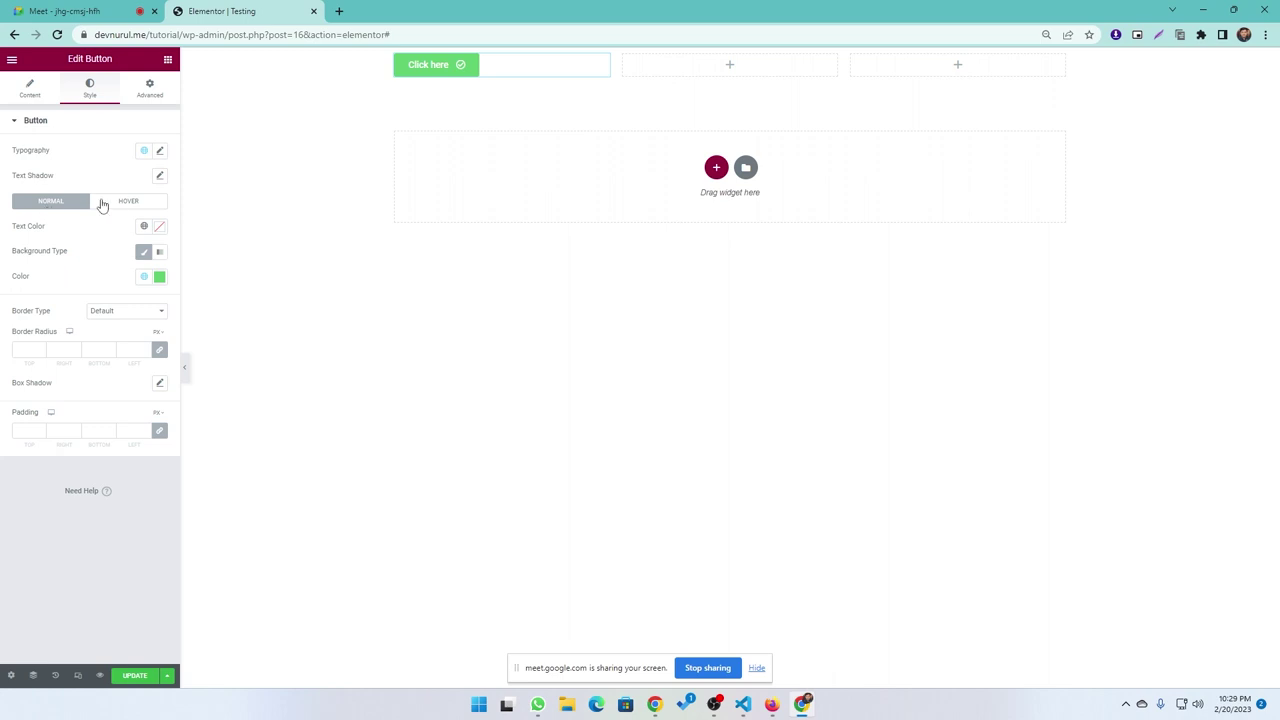
# Set the button's normal text color to red, #FF0000.
pyautogui.click(159, 226)
pyautogui.click(125, 309)
pyautogui.click(150, 280)
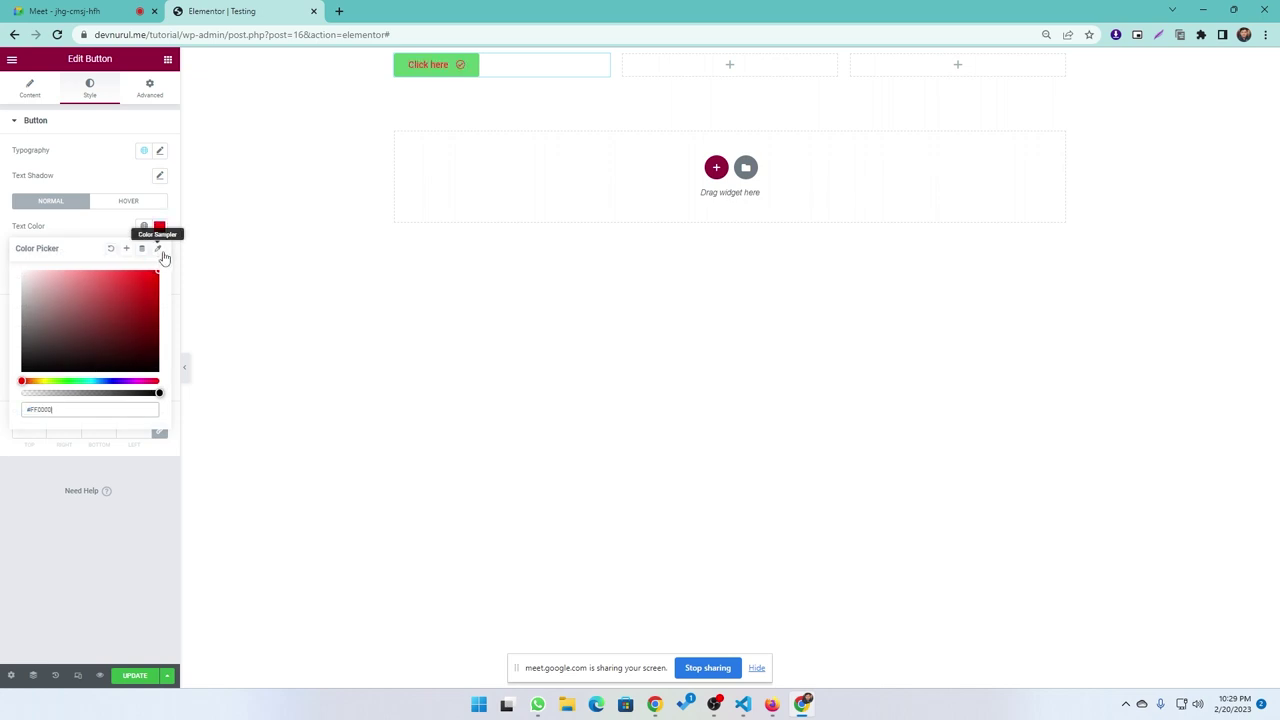
pyautogui.click(92, 234)
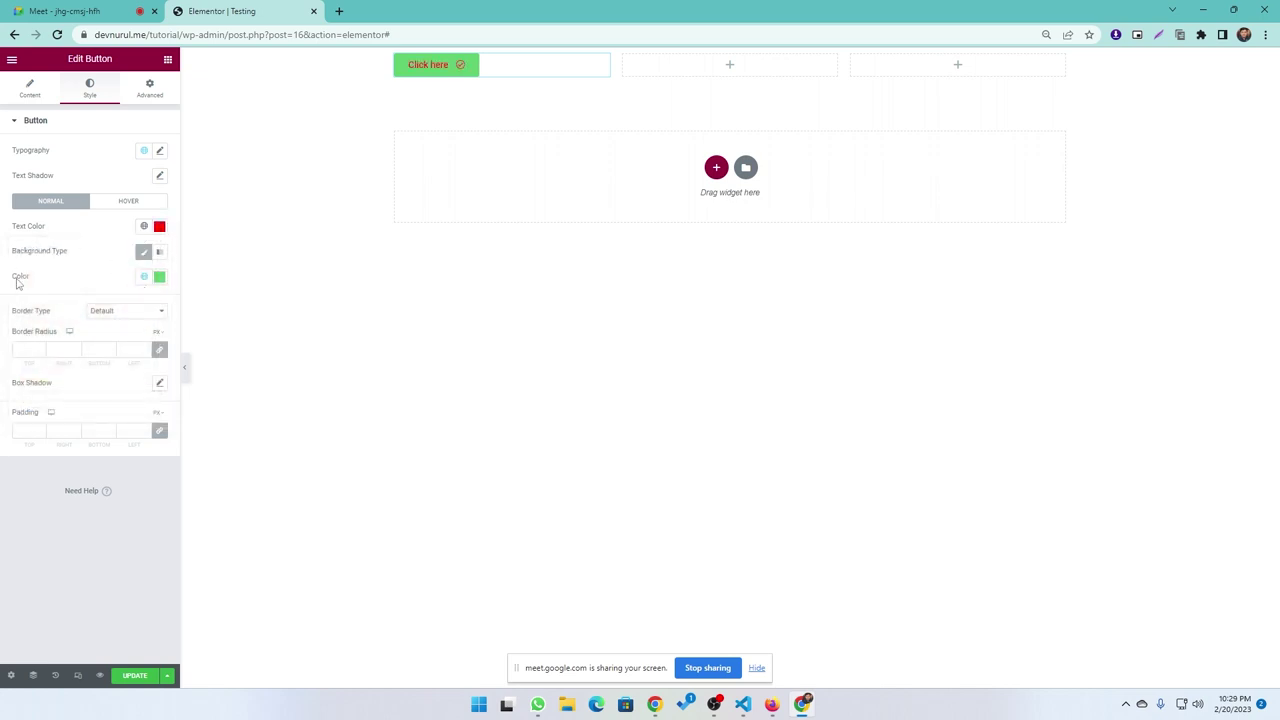
# Set the button's background color to black and switch its background type to gradient.
pyautogui.click(159, 277)
pyautogui.click(22, 420)
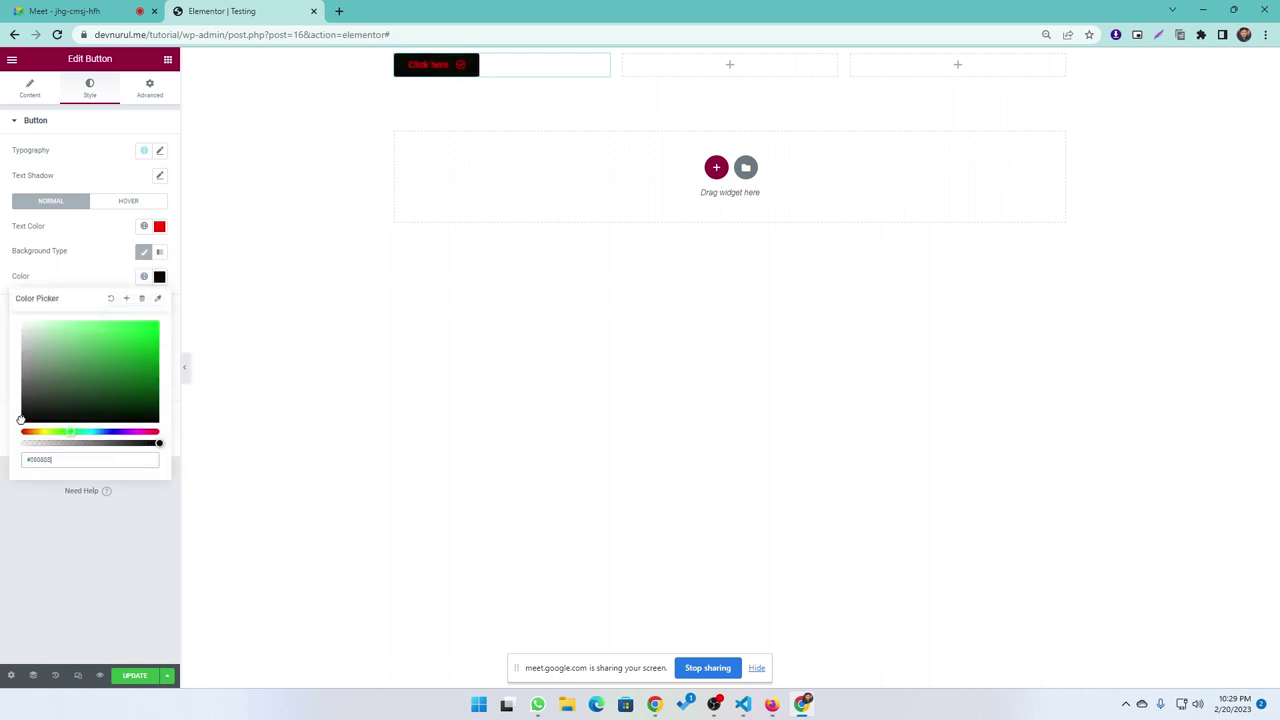
pyautogui.click(72, 270)
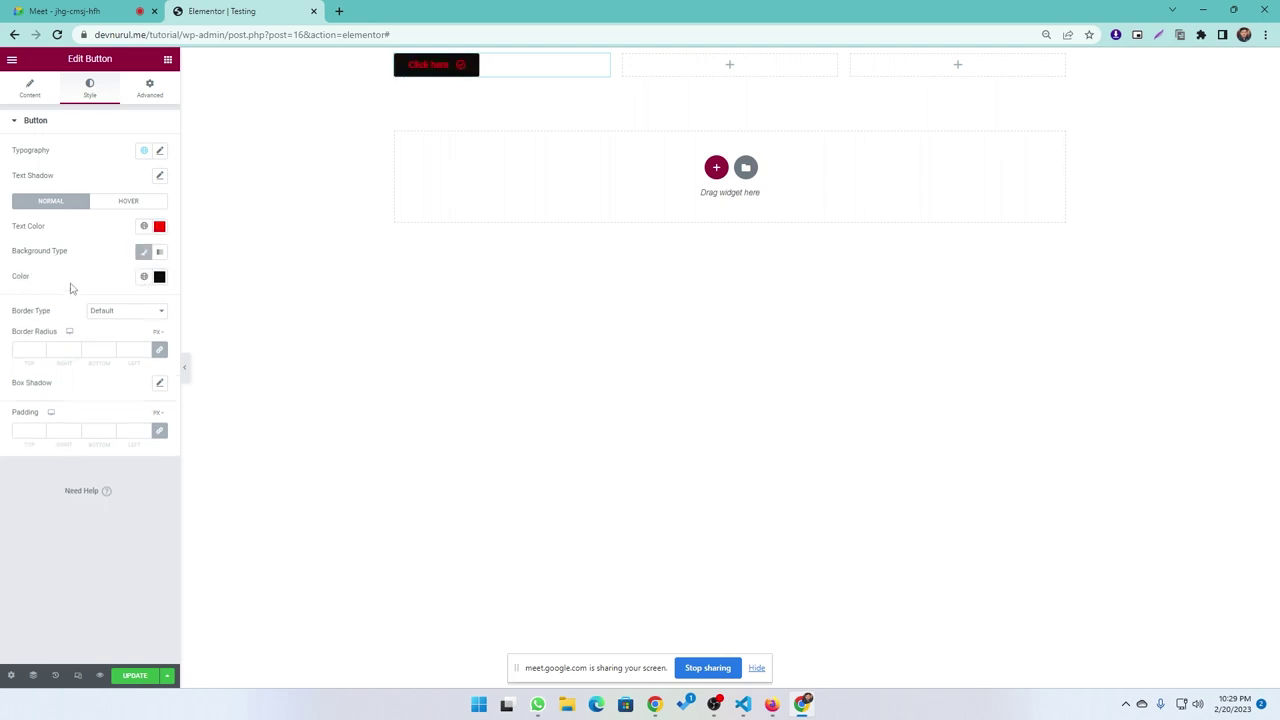
pyautogui.click(160, 253)
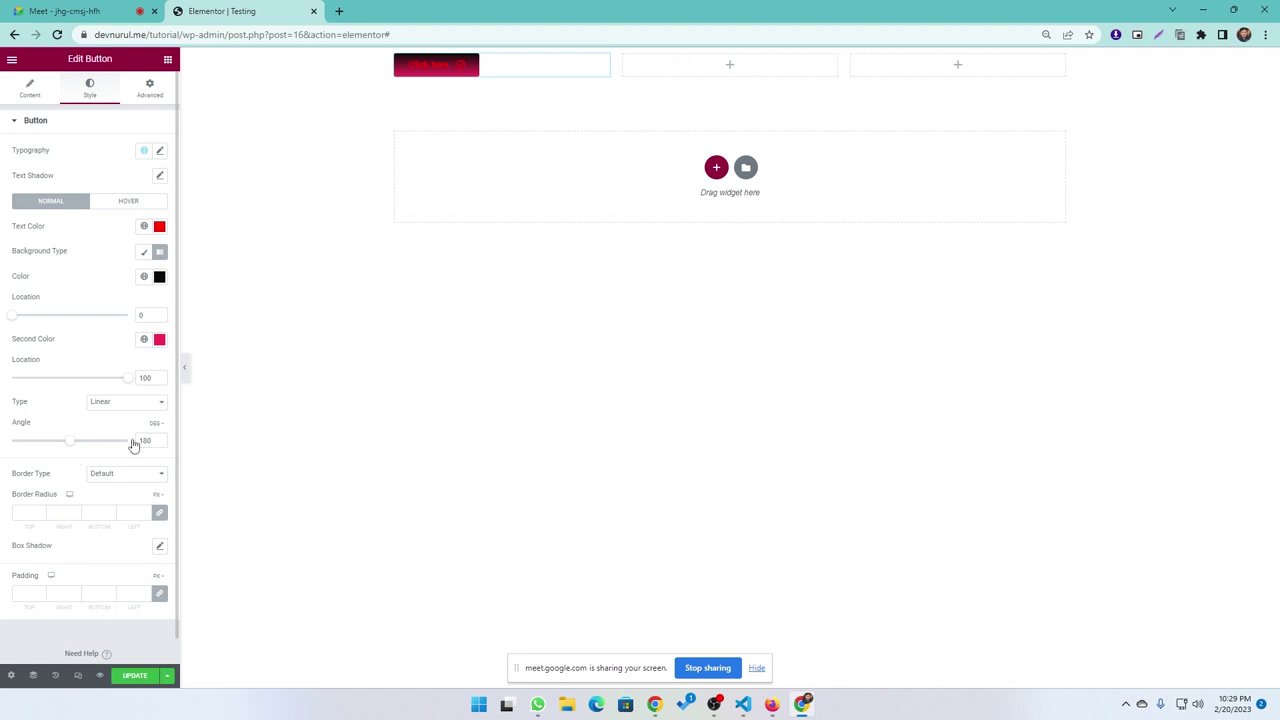
# Review the gradient options and switch the button's normal background type back to classic.
pyautogui.scroll(-1, 137, 406)
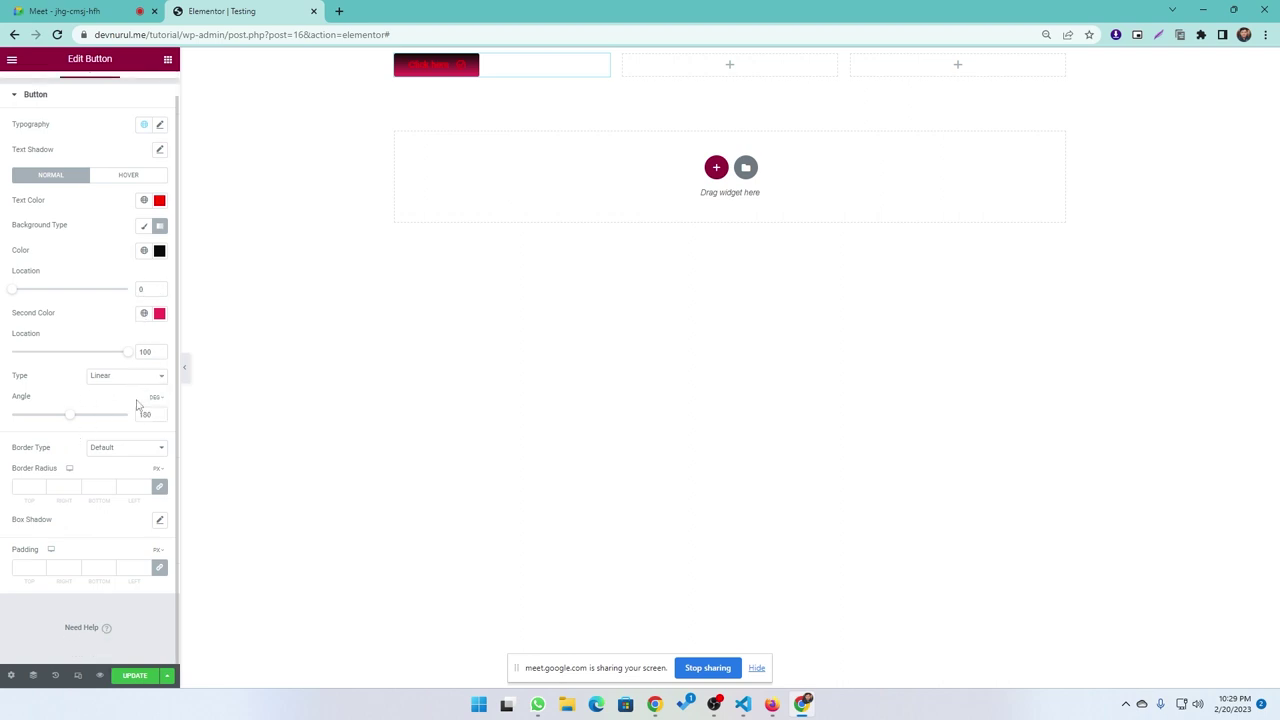
pyautogui.scroll(1, 124, 440)
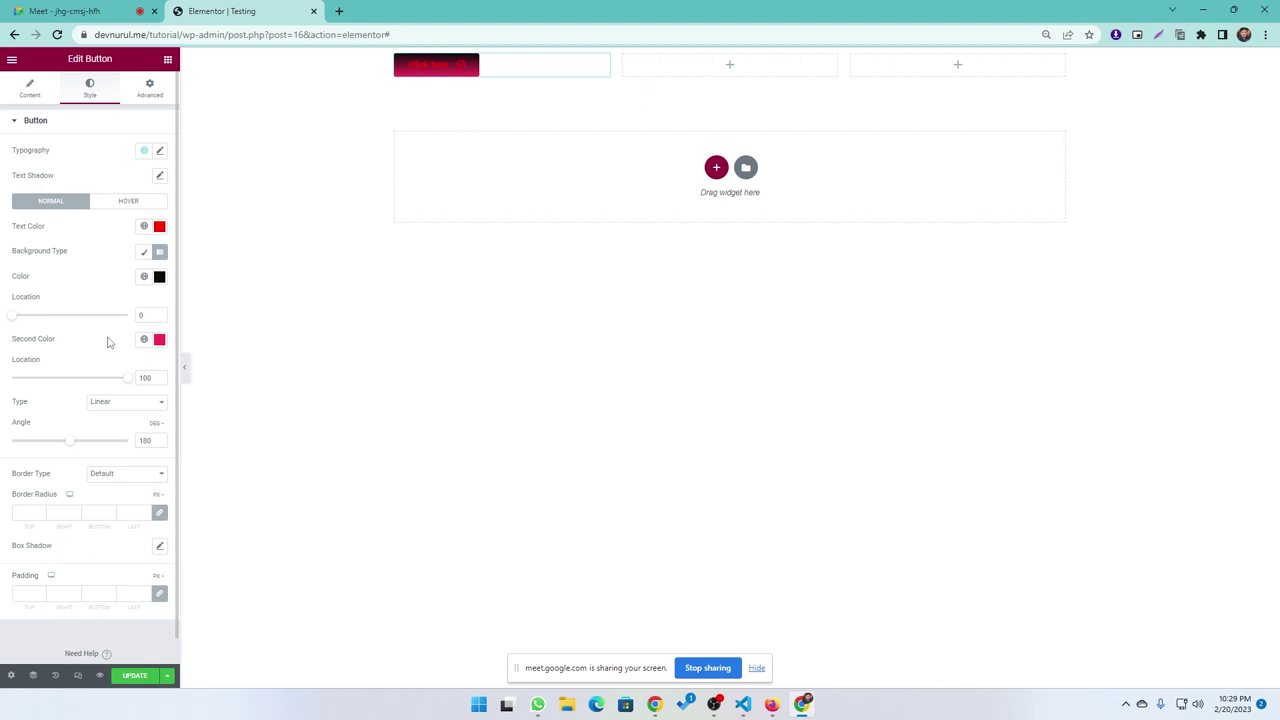
pyautogui.click(144, 252)
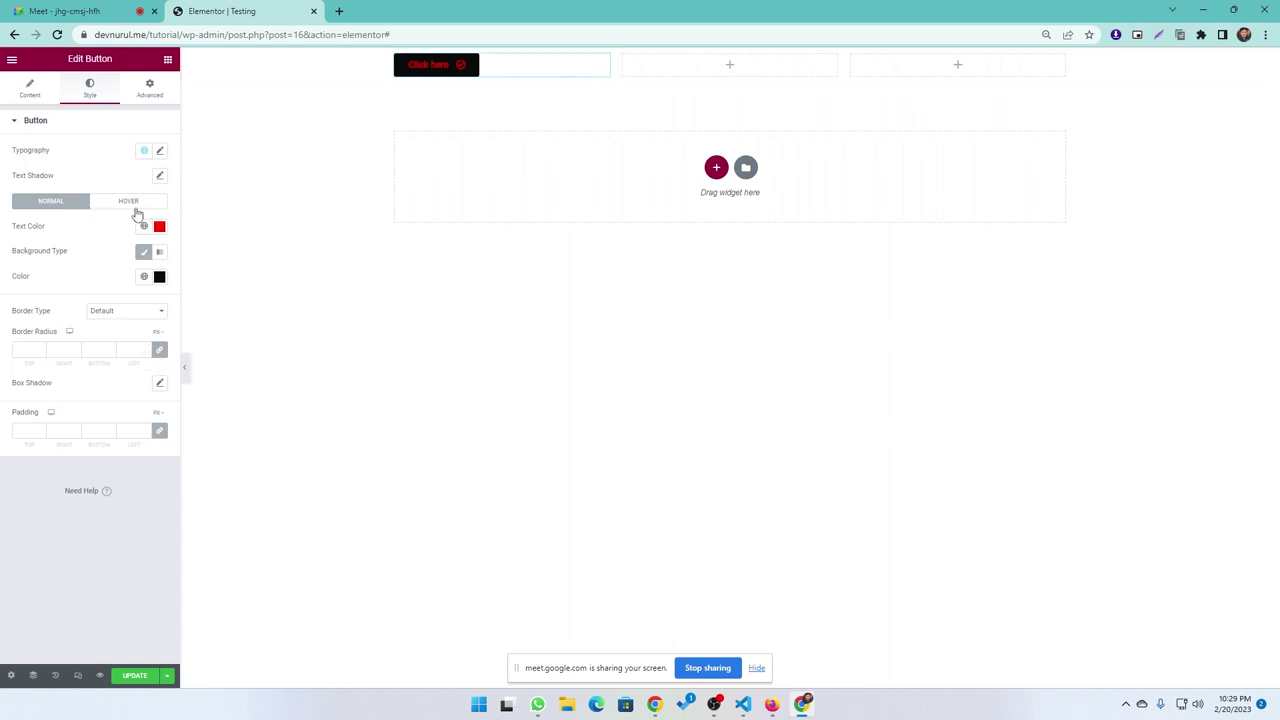
# Set the button's hover text color to white and its hover background color to red, #FF0000.
pyautogui.click(130, 202)
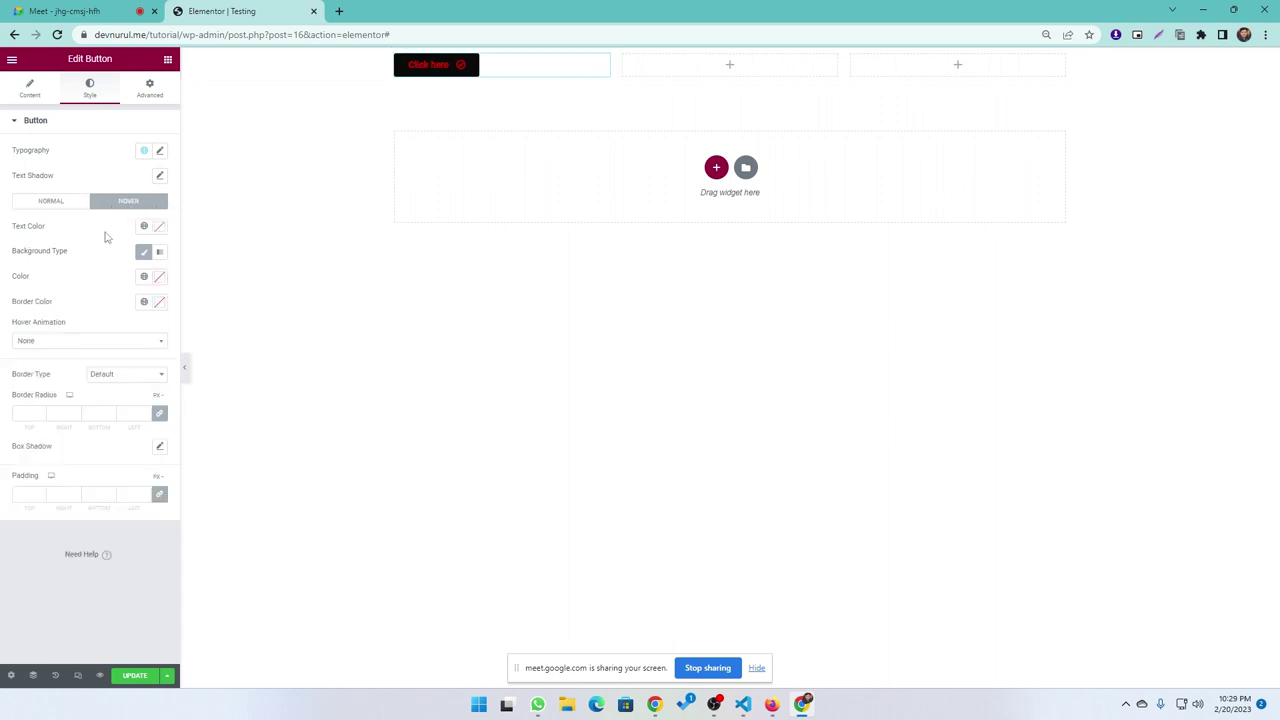
pyautogui.click(159, 227)
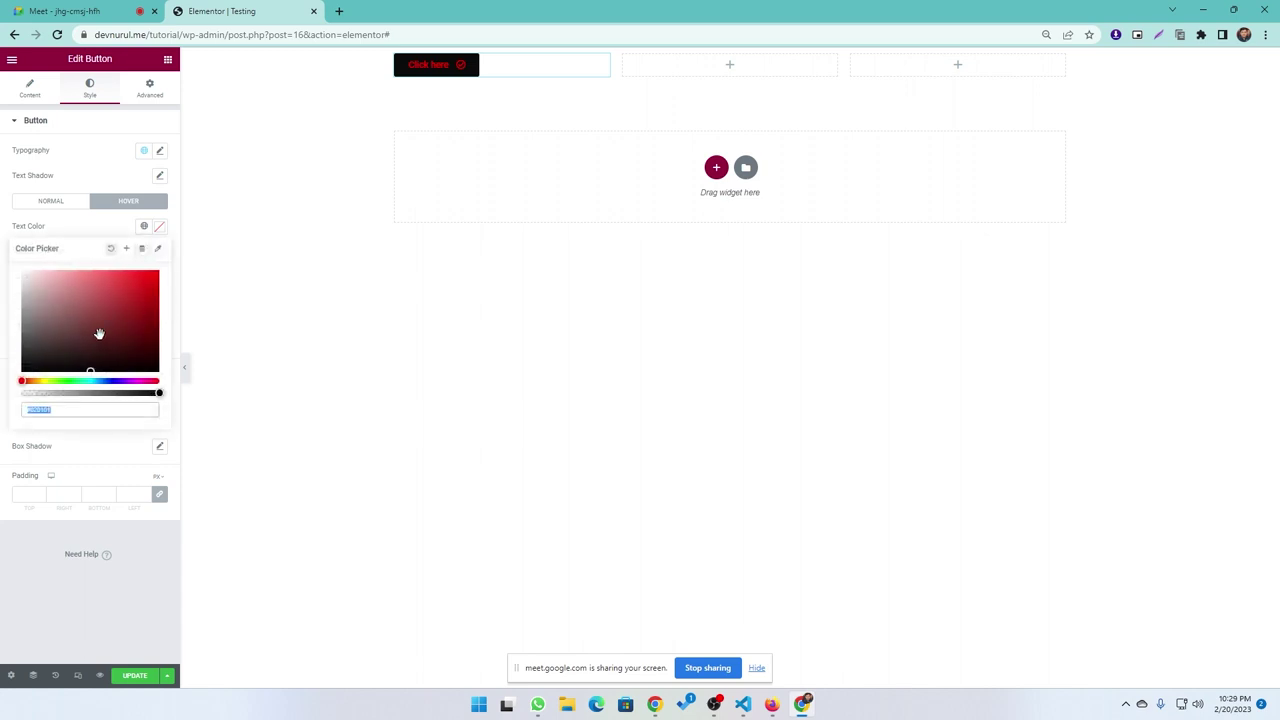
pyautogui.click(95, 233)
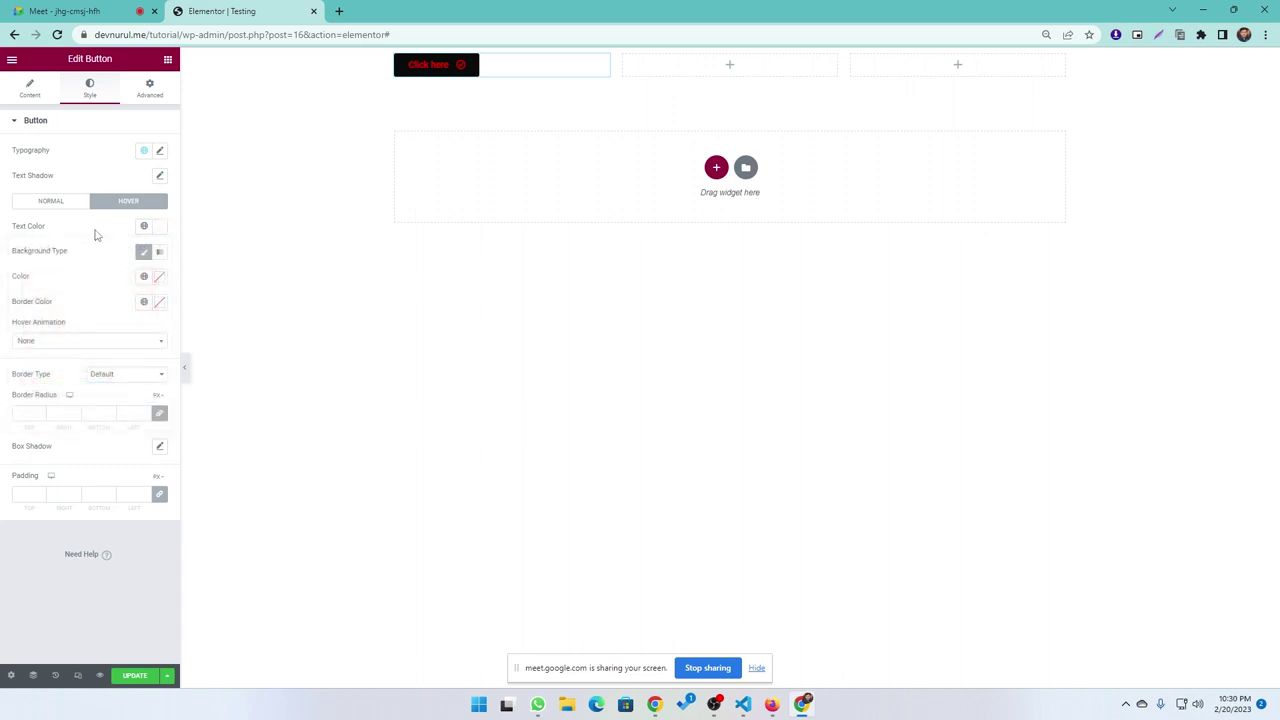
pyautogui.click(159, 277)
pyautogui.write('#FF0000')
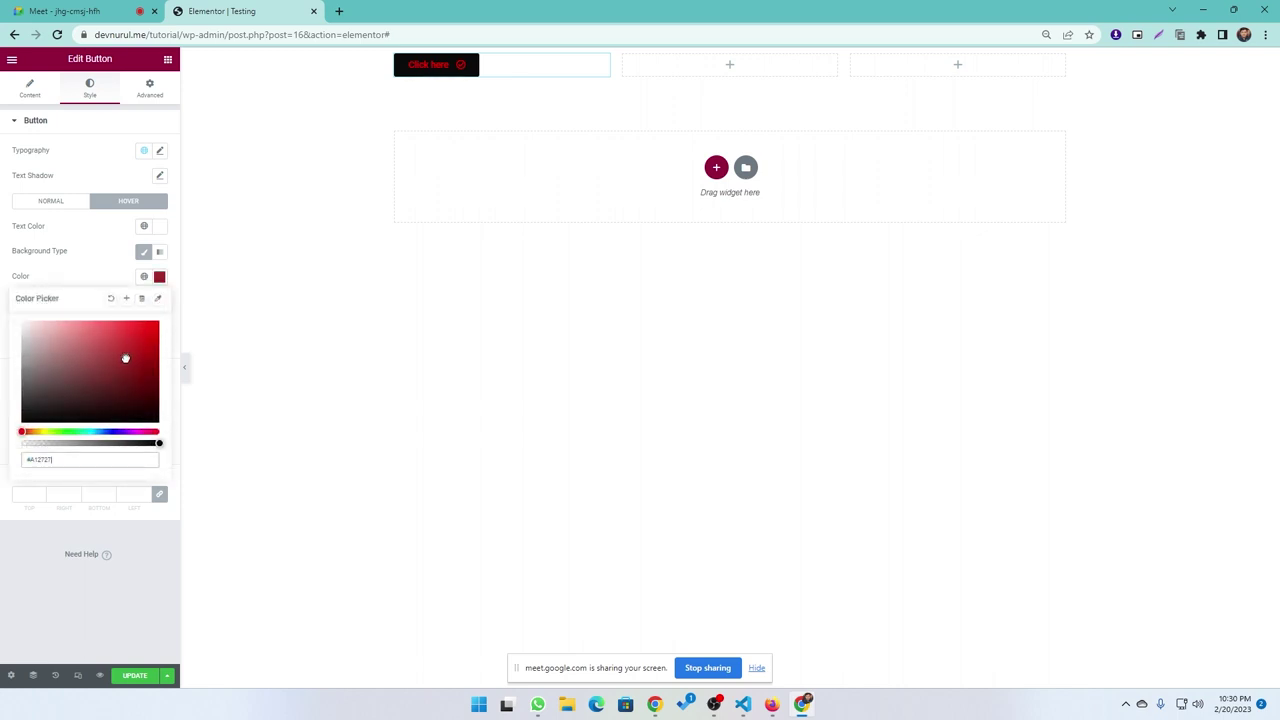
pyautogui.click(105, 289)
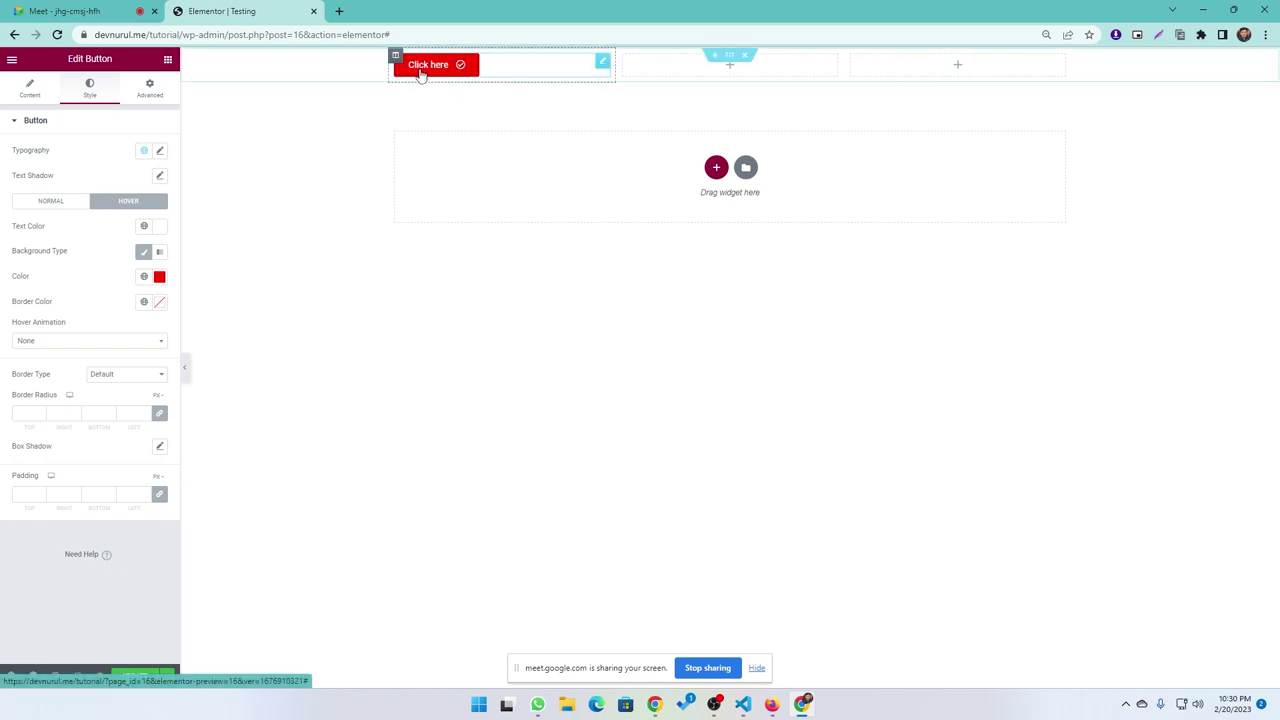
# Switch to the Google Meet call, admit the participant asking to join, and return to the Elementor editor.
pyautogui.click(65, 11)
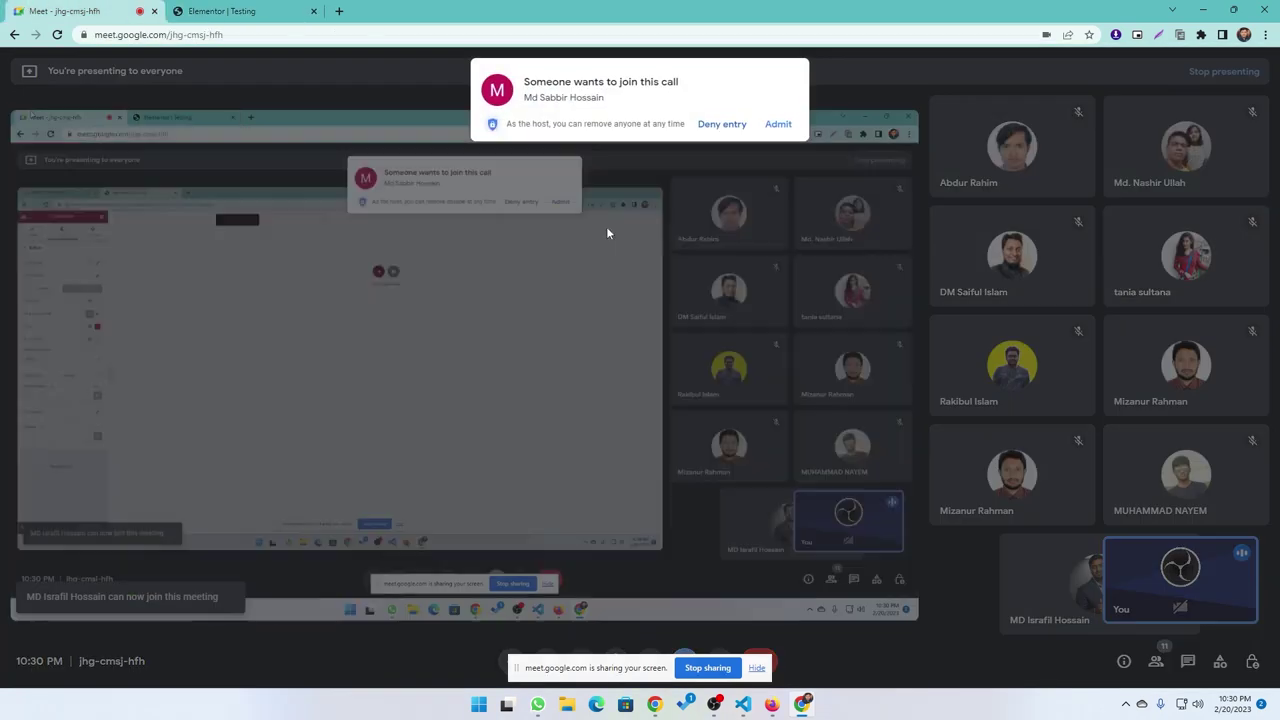
pyautogui.click(777, 124)
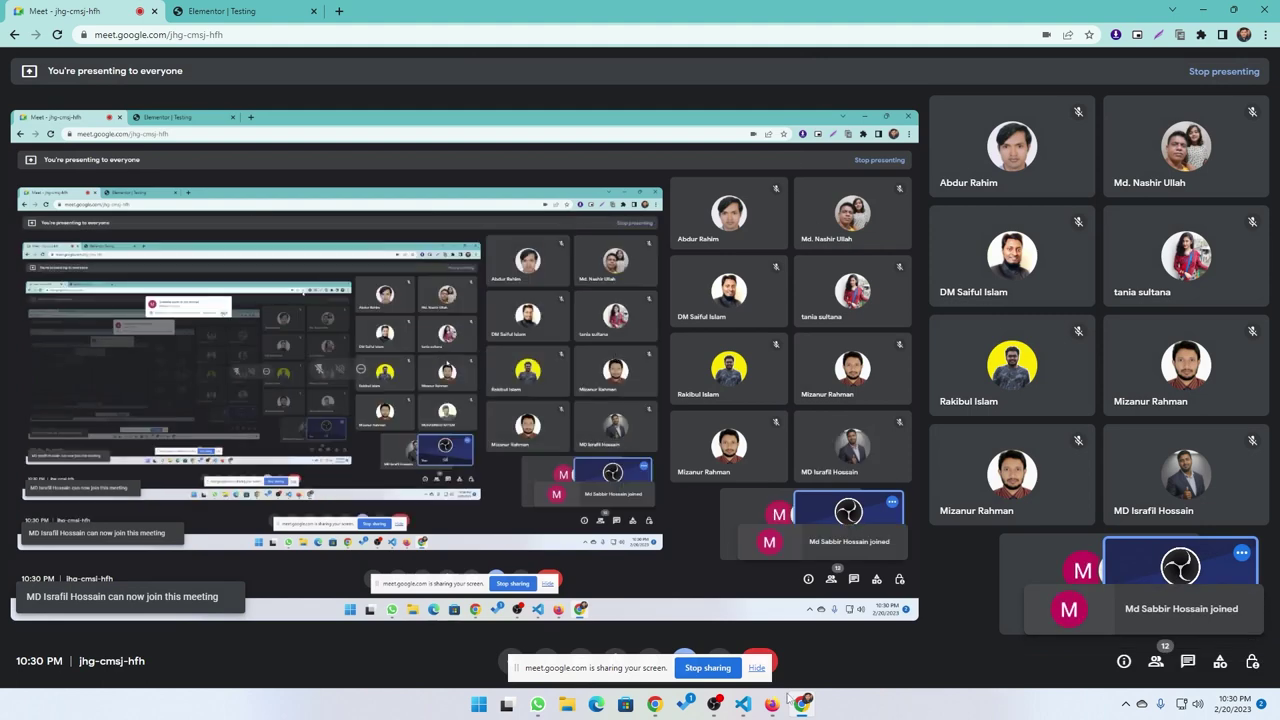
pyautogui.click(298, 8)
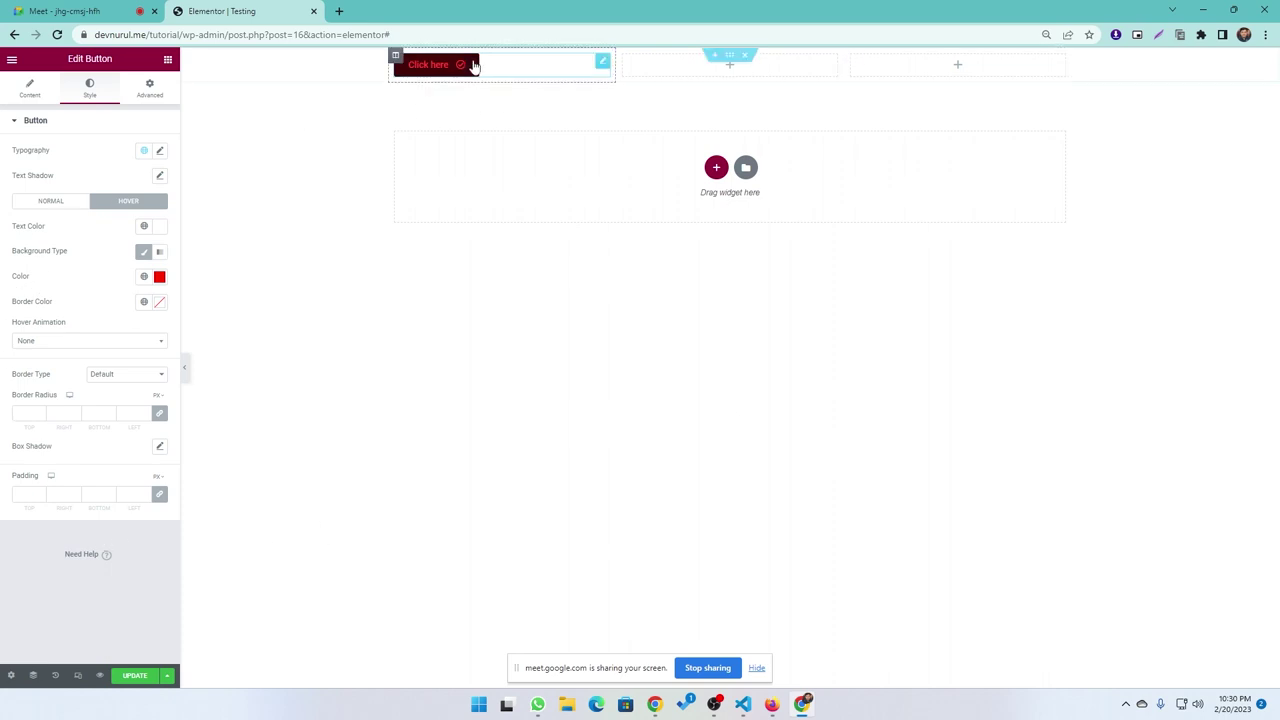
# Try the Grow, Pulse and Pulse Shrink hover animations on the button.
pyautogui.click(35, 342)
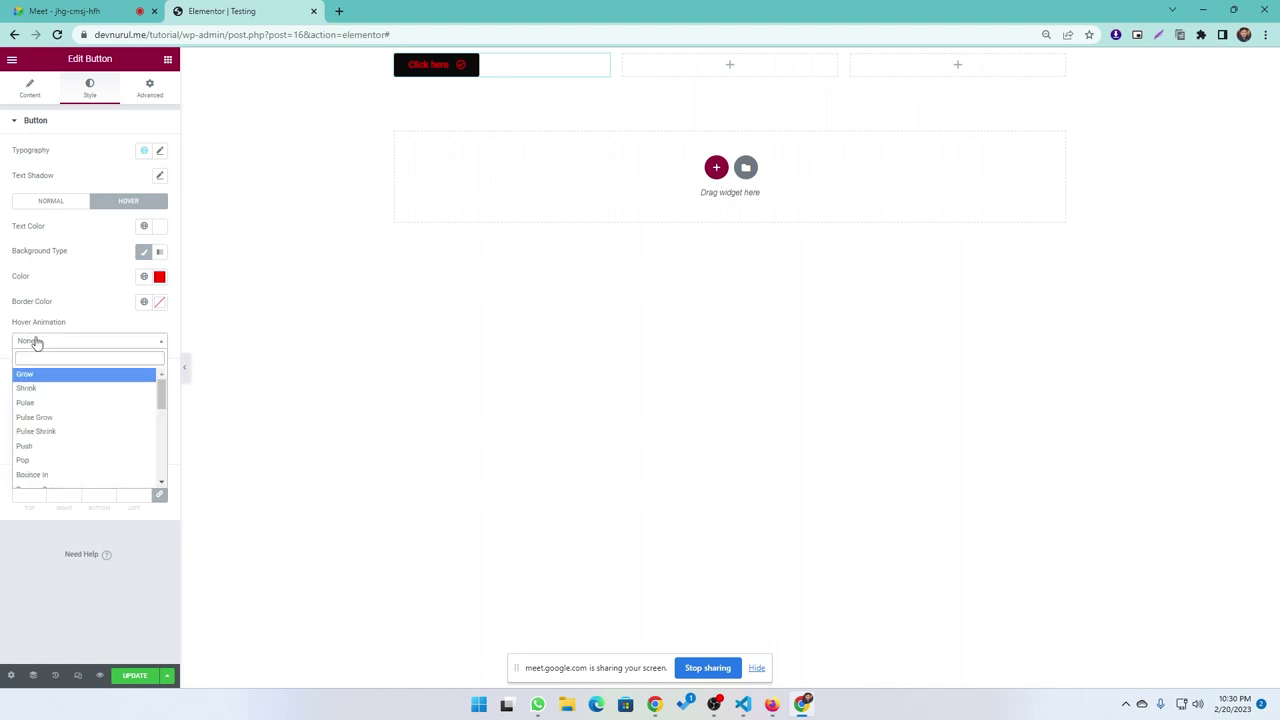
pyautogui.scroll(-3, 54, 423)
pyautogui.scroll(2, 55, 426)
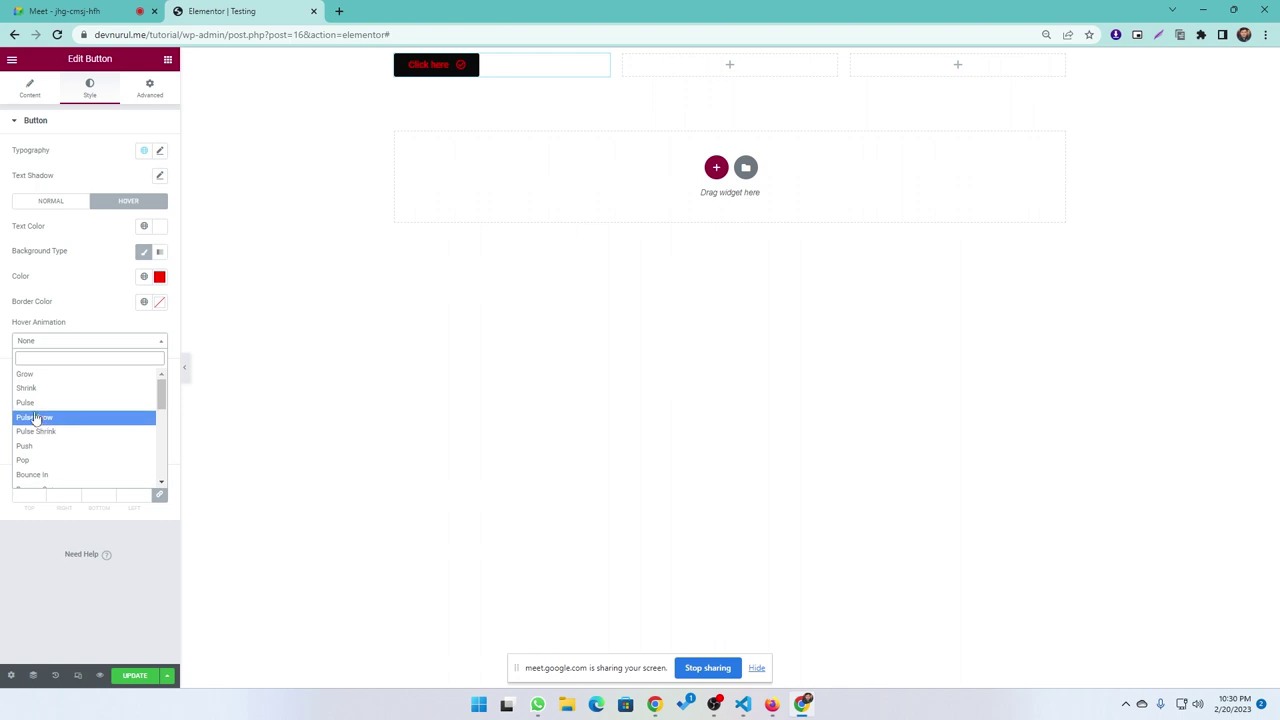
pyautogui.click(33, 374)
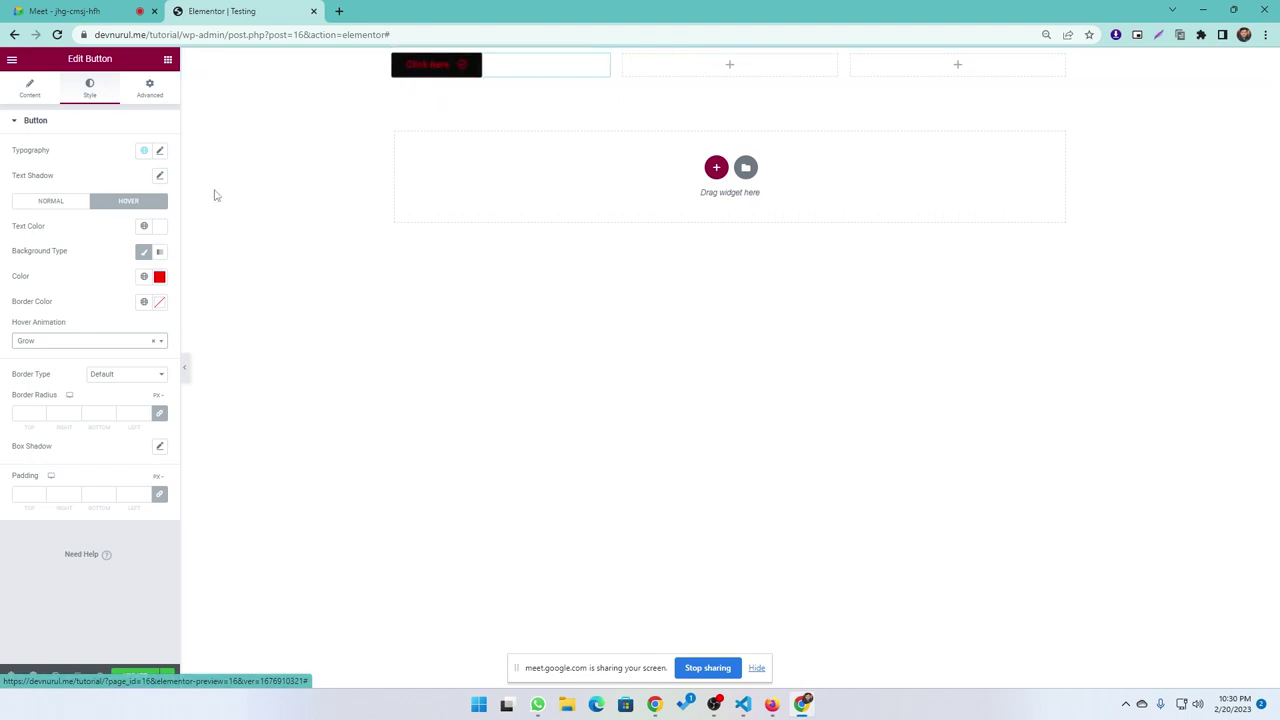
pyautogui.click(104, 343)
pyautogui.click(25, 402)
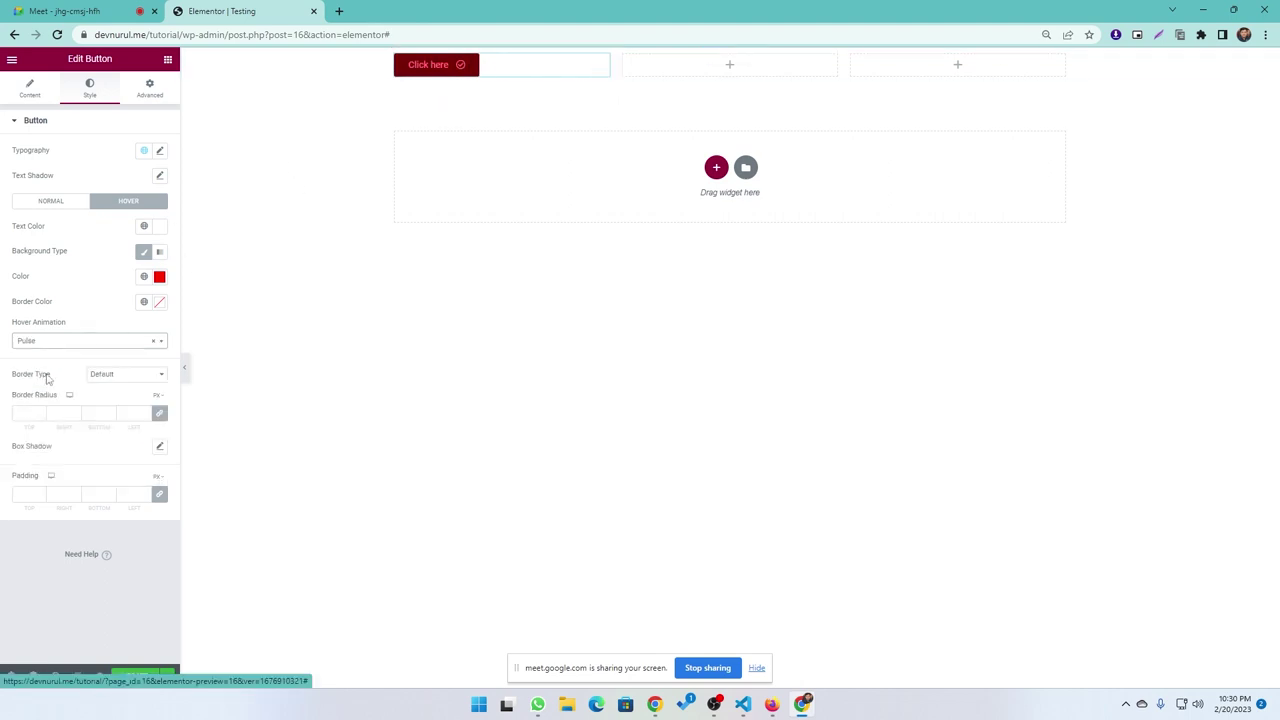
pyautogui.click(28, 345)
pyautogui.click(22, 434)
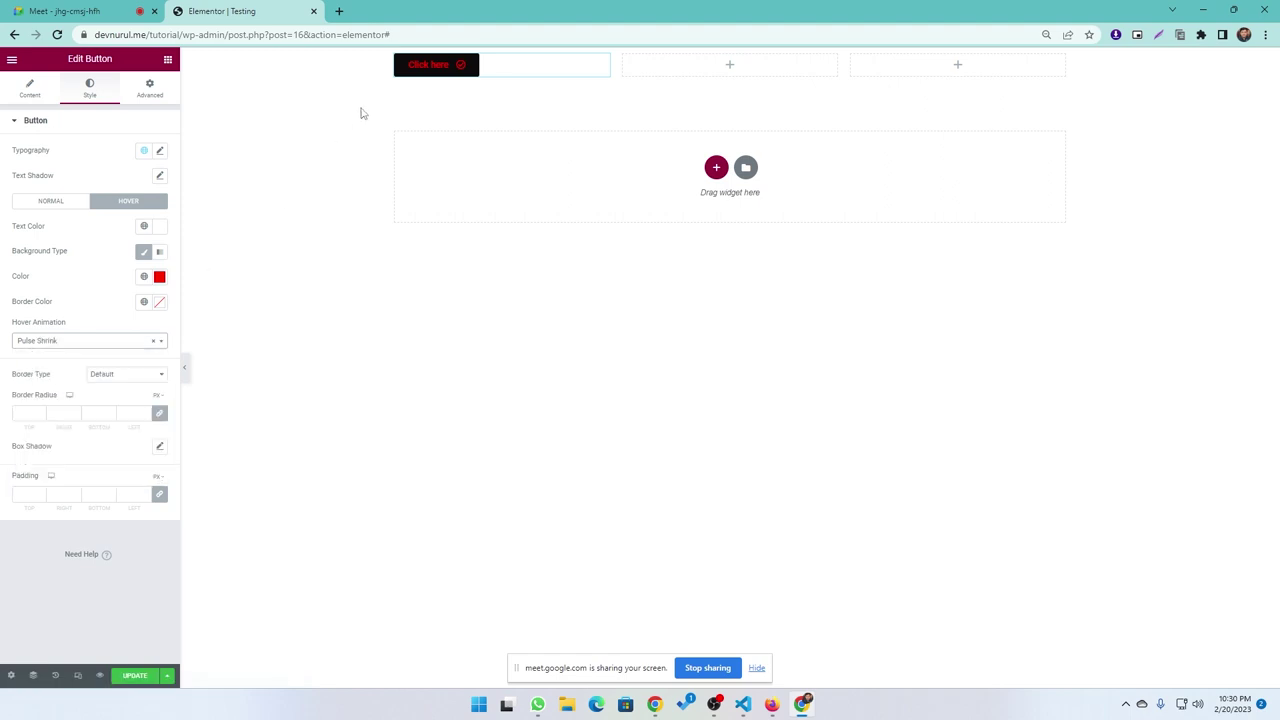
# Set the button's hover animation to Pop.
pyautogui.click(83, 340)
pyautogui.scroll(-2, 55, 450)
pyautogui.click(28, 393)
# Give the button a solid border colored red, #FF0000.
pyautogui.click(118, 377)
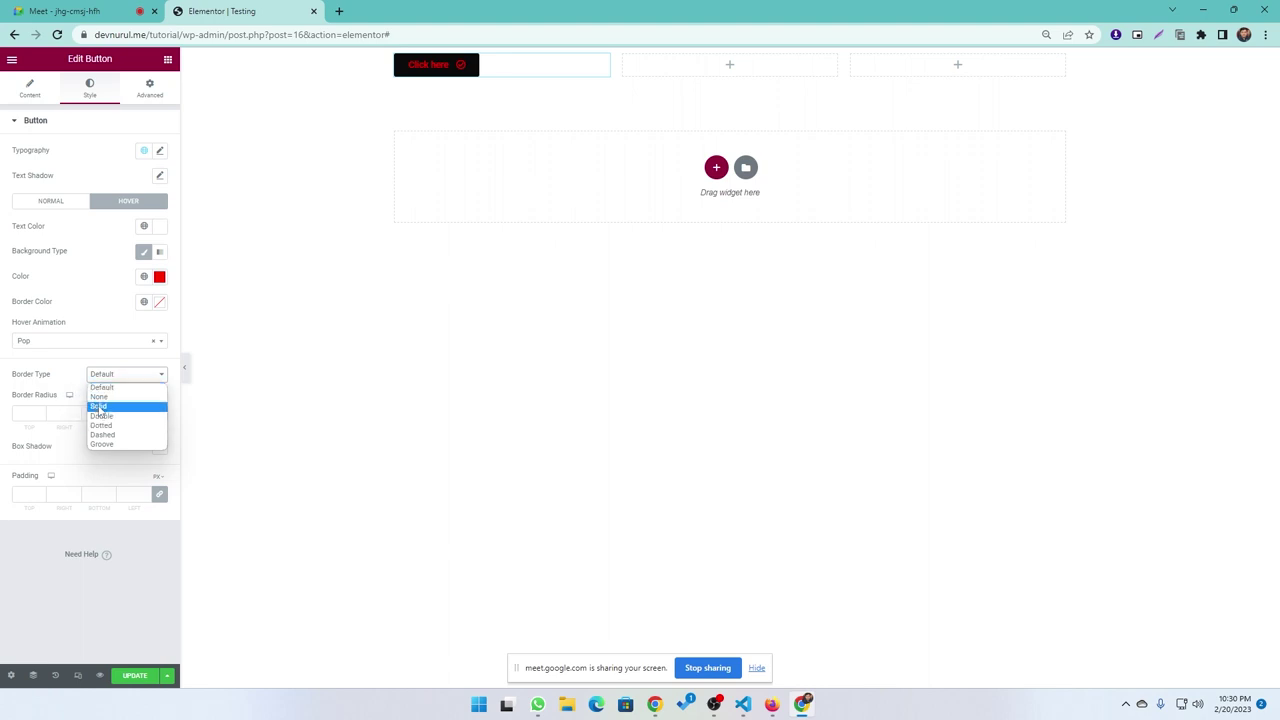
pyautogui.click(99, 404)
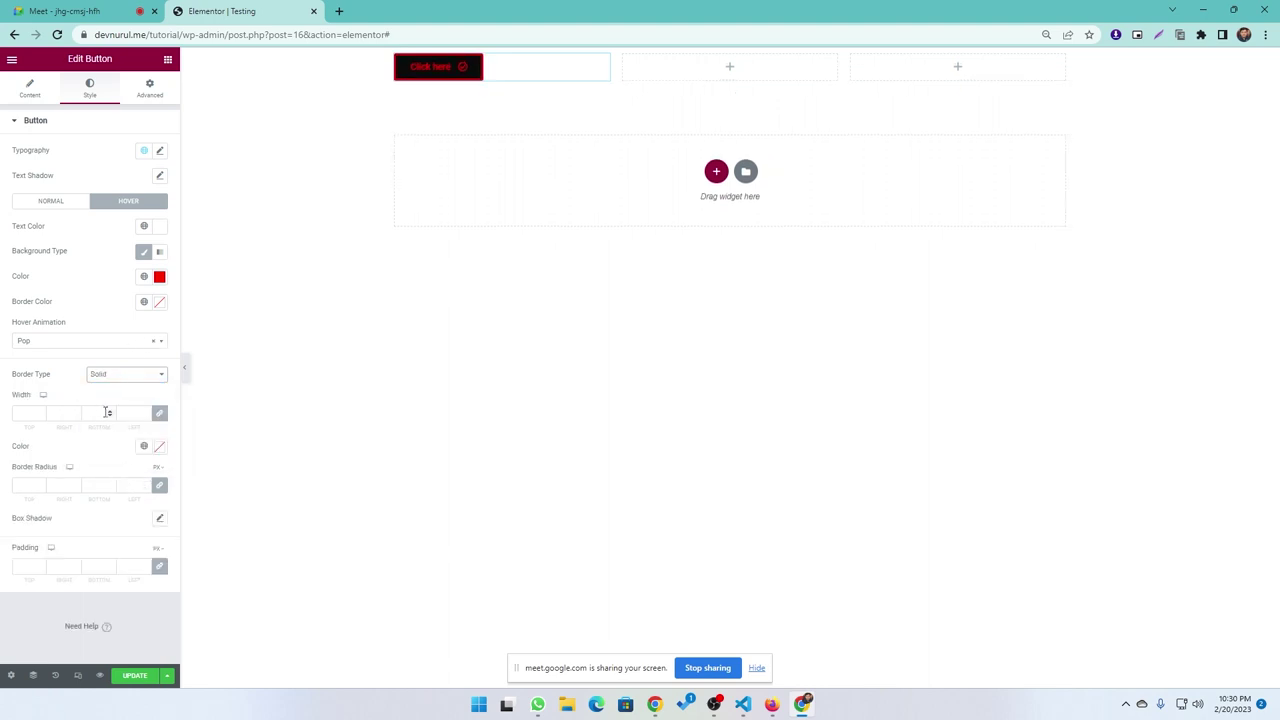
pyautogui.click(159, 446)
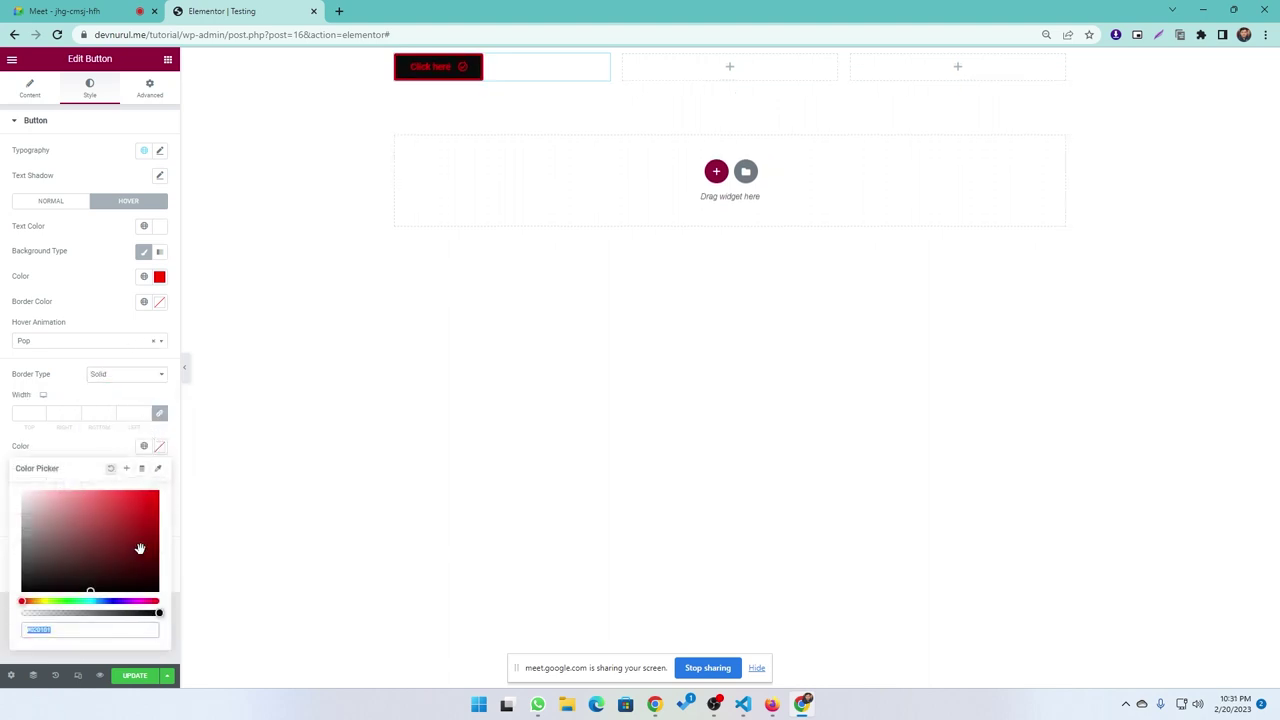
pyautogui.click(134, 578)
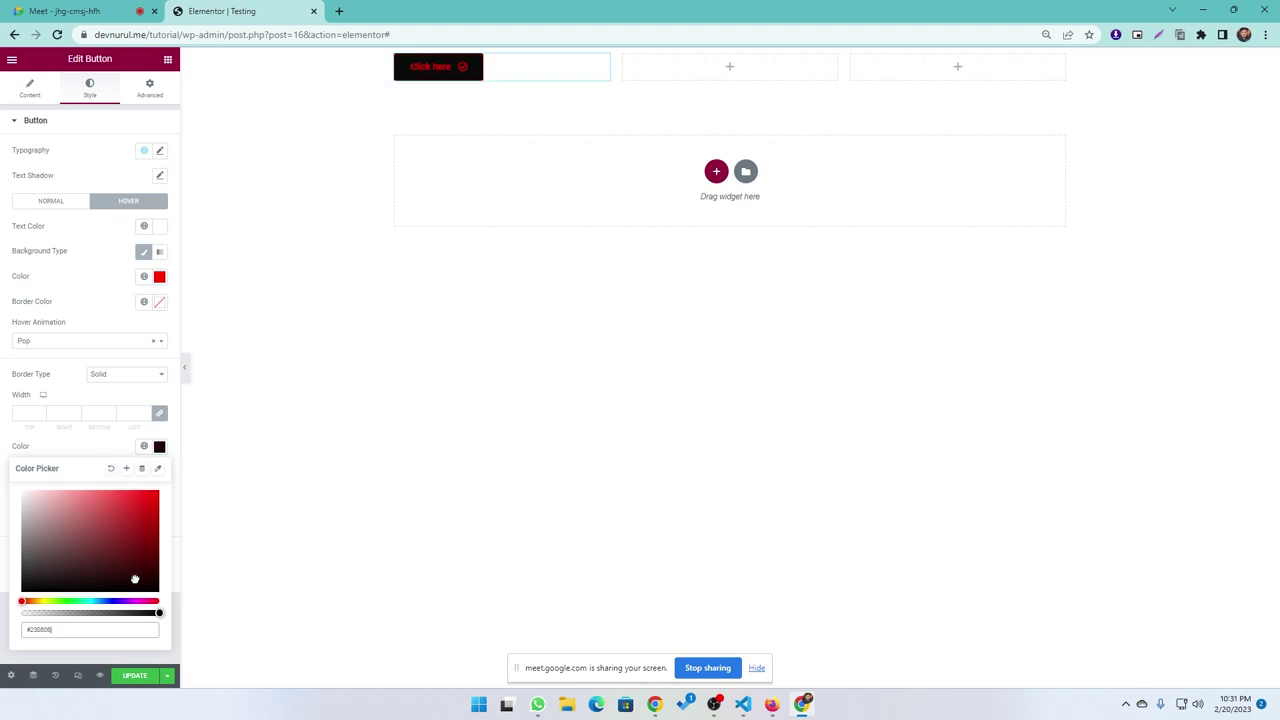
pyautogui.moveTo(134, 578); pyautogui.dragTo(172, 470)
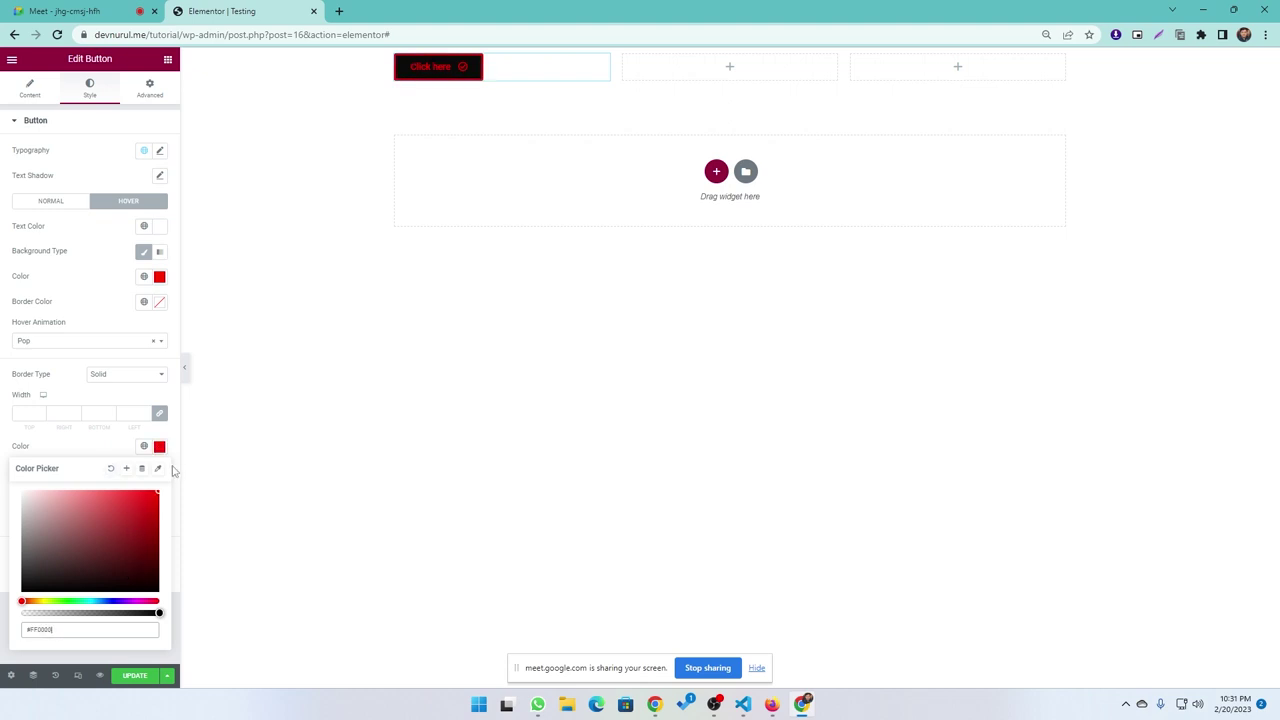
pyautogui.click(100, 442)
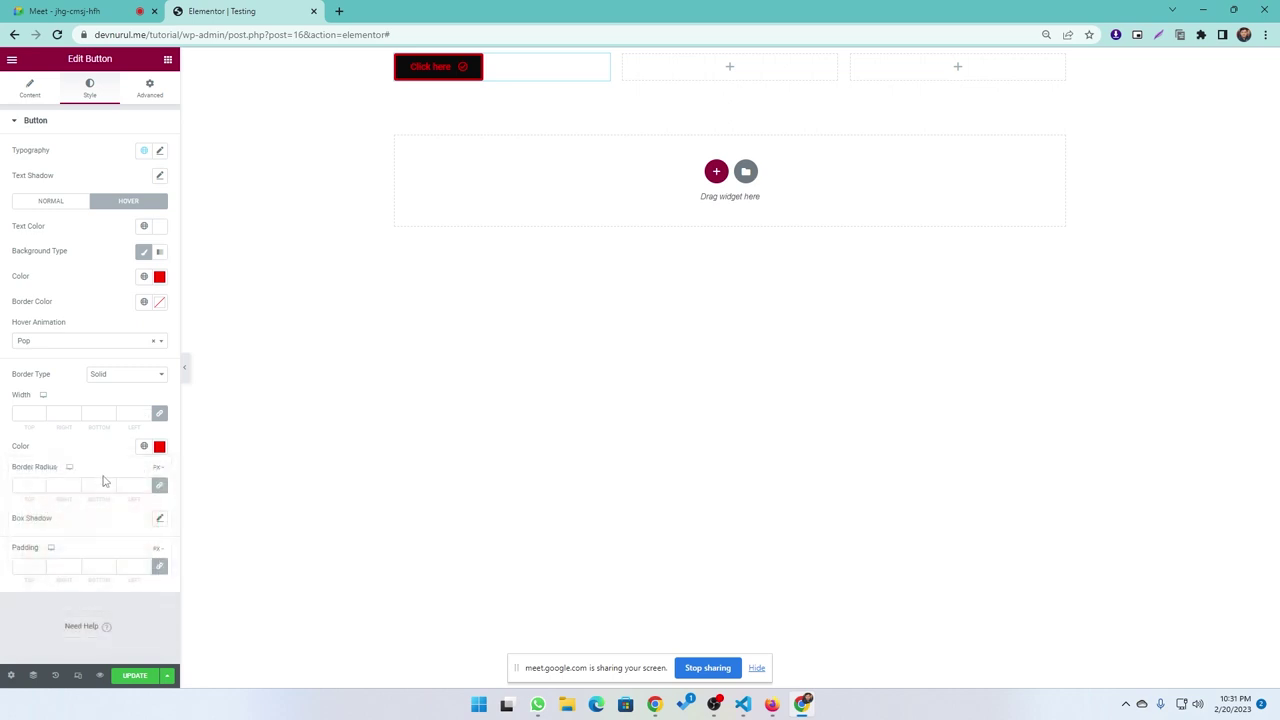
# Try a border width of 16 on all sides of the button, reduce it to 0, and unlink the side values.
pyautogui.hotkey('ctrl', '+')
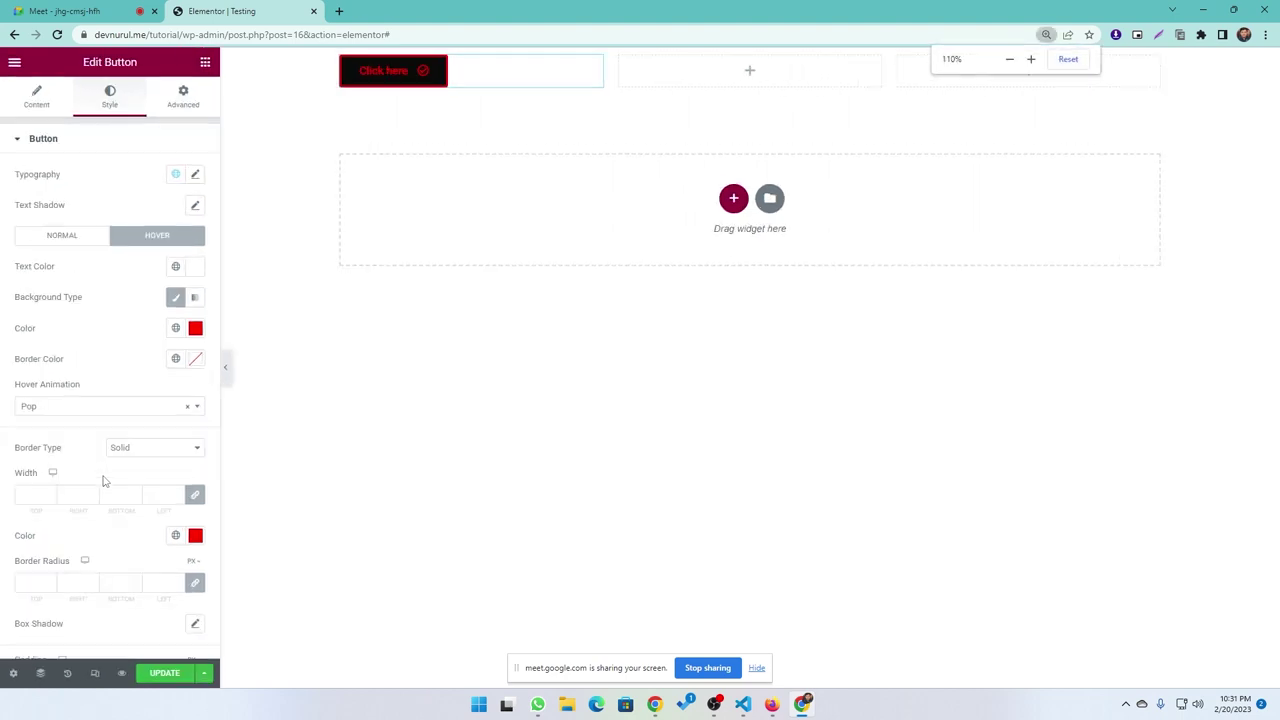
pyautogui.hotkey('ctrl', '+')
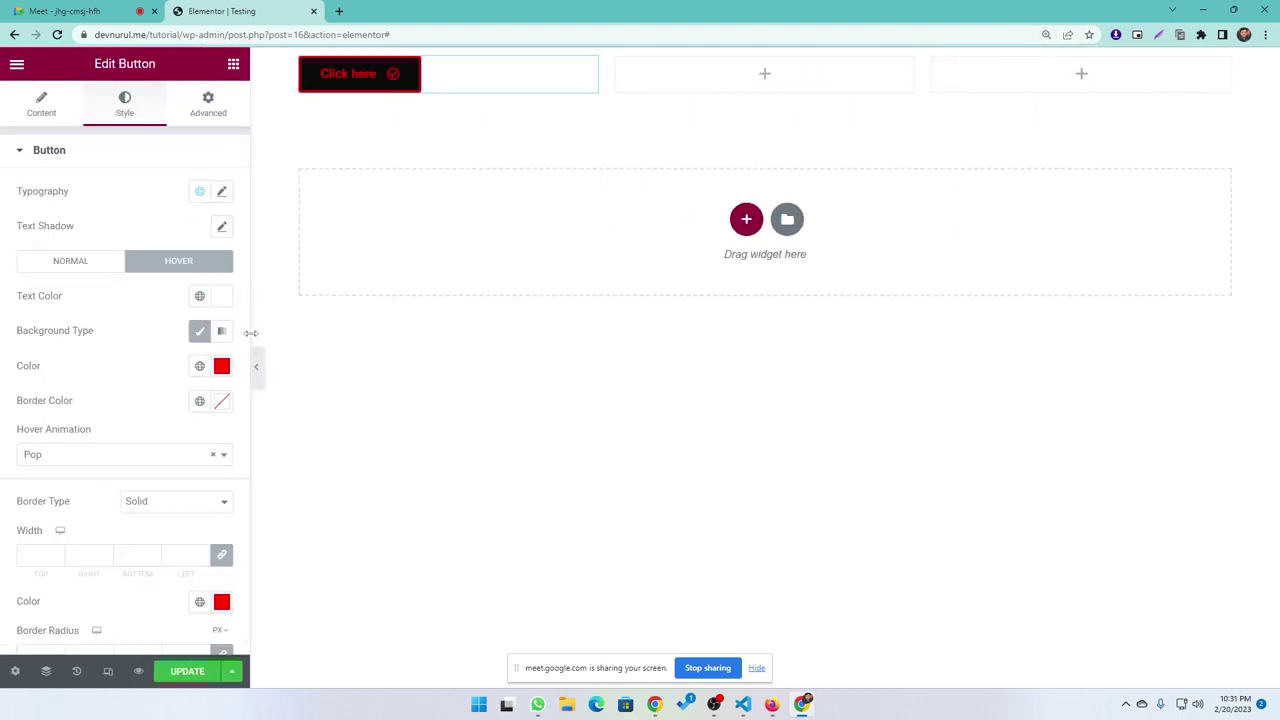
pyautogui.moveTo(249, 333); pyautogui.dragTo(214, 338)
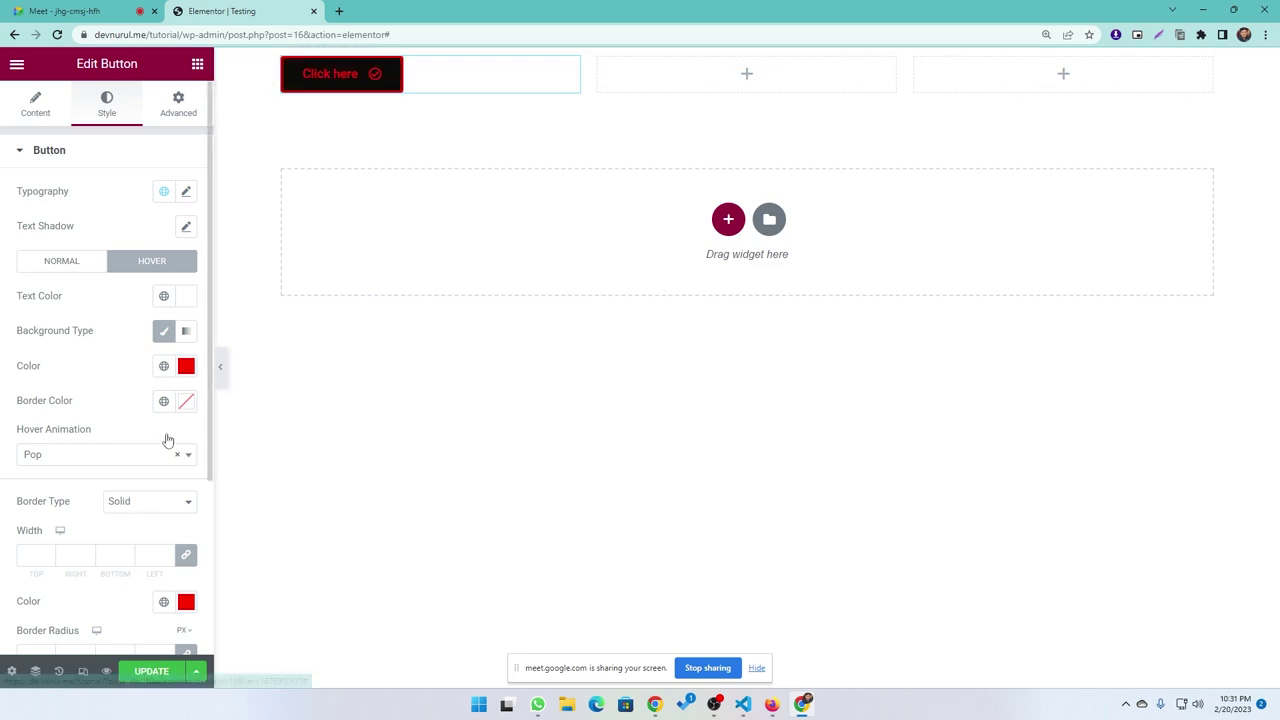
pyautogui.scroll(-3, 90, 410)
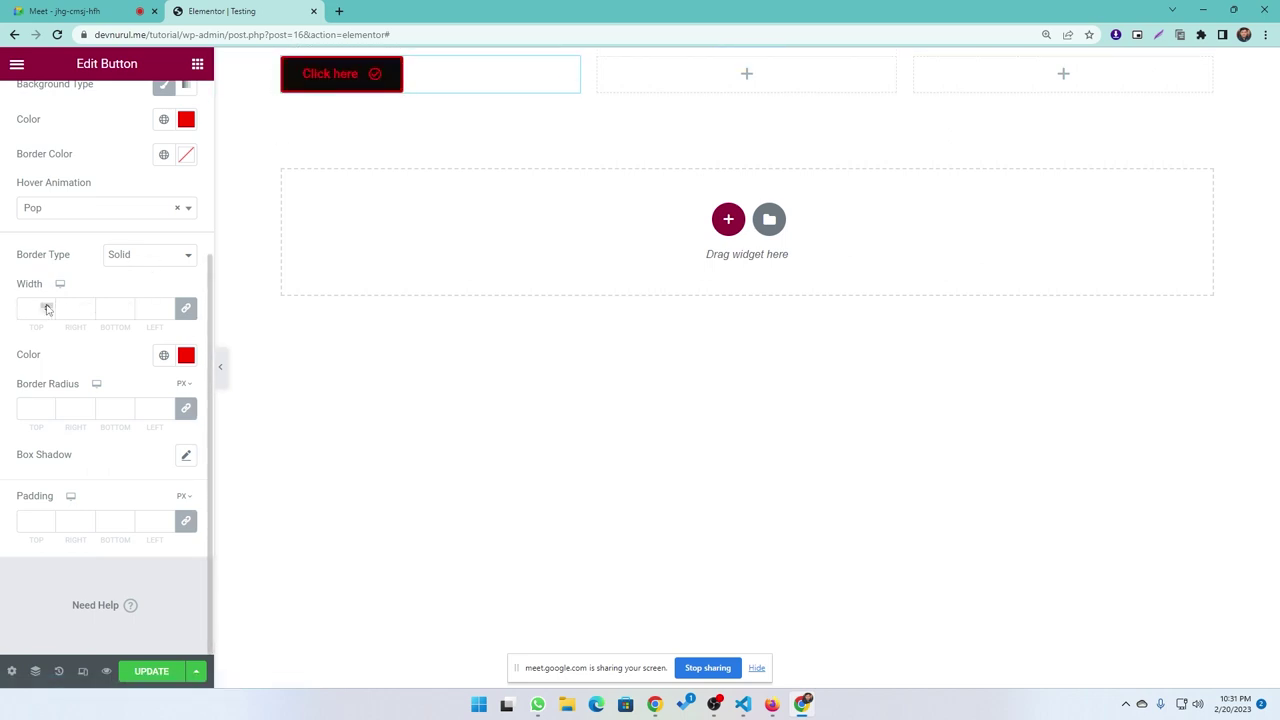
pyautogui.moveTo(46, 306); pyautogui.dragTo(46, 306)
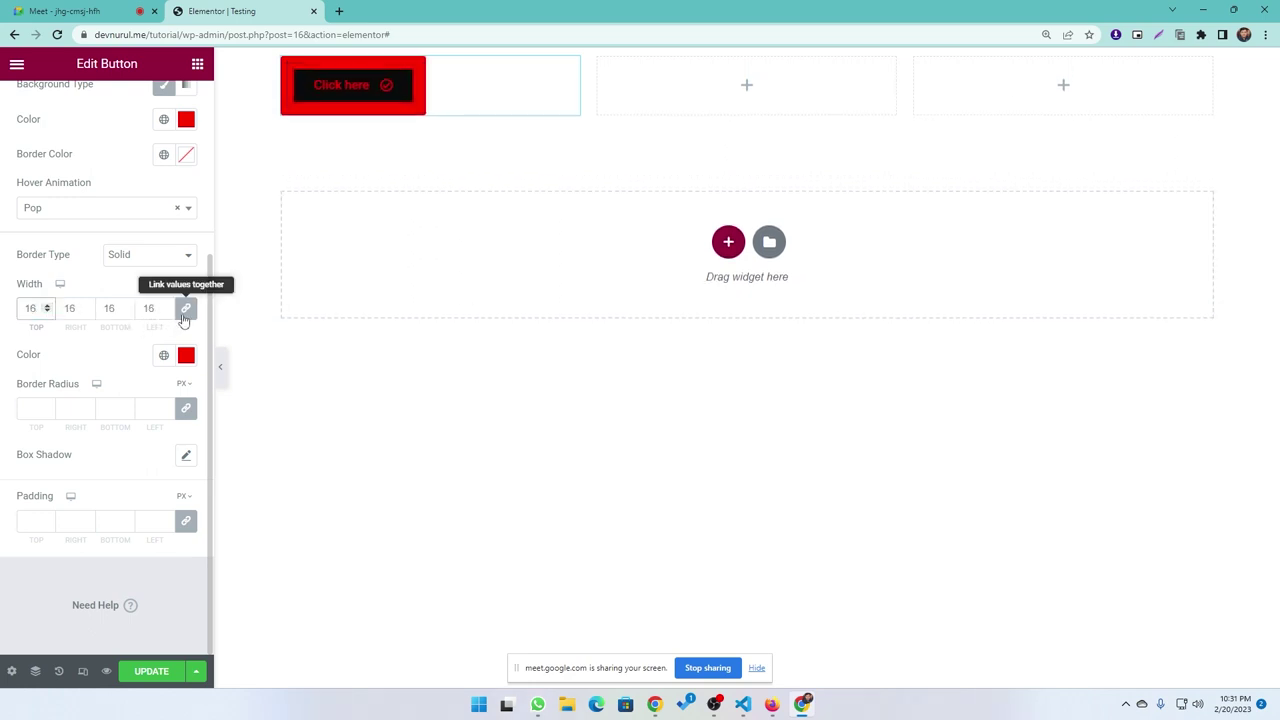
pyautogui.press('BackSpace')
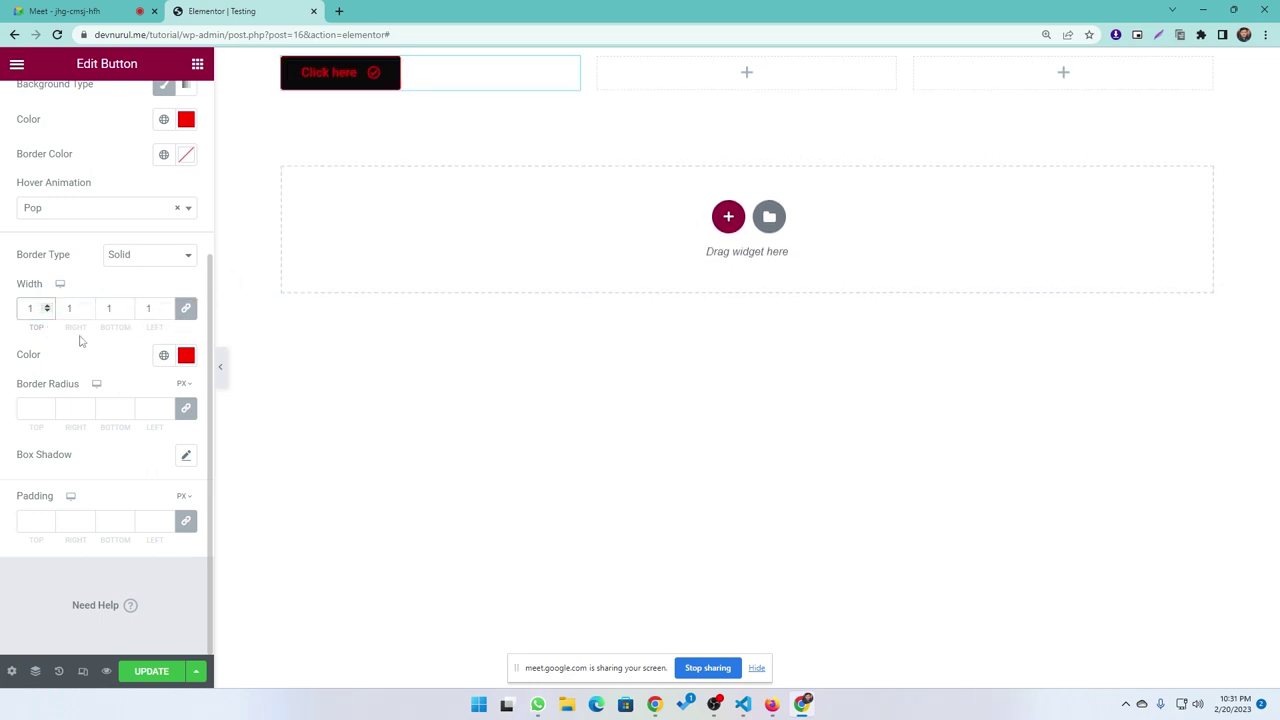
pyautogui.click(185, 310)
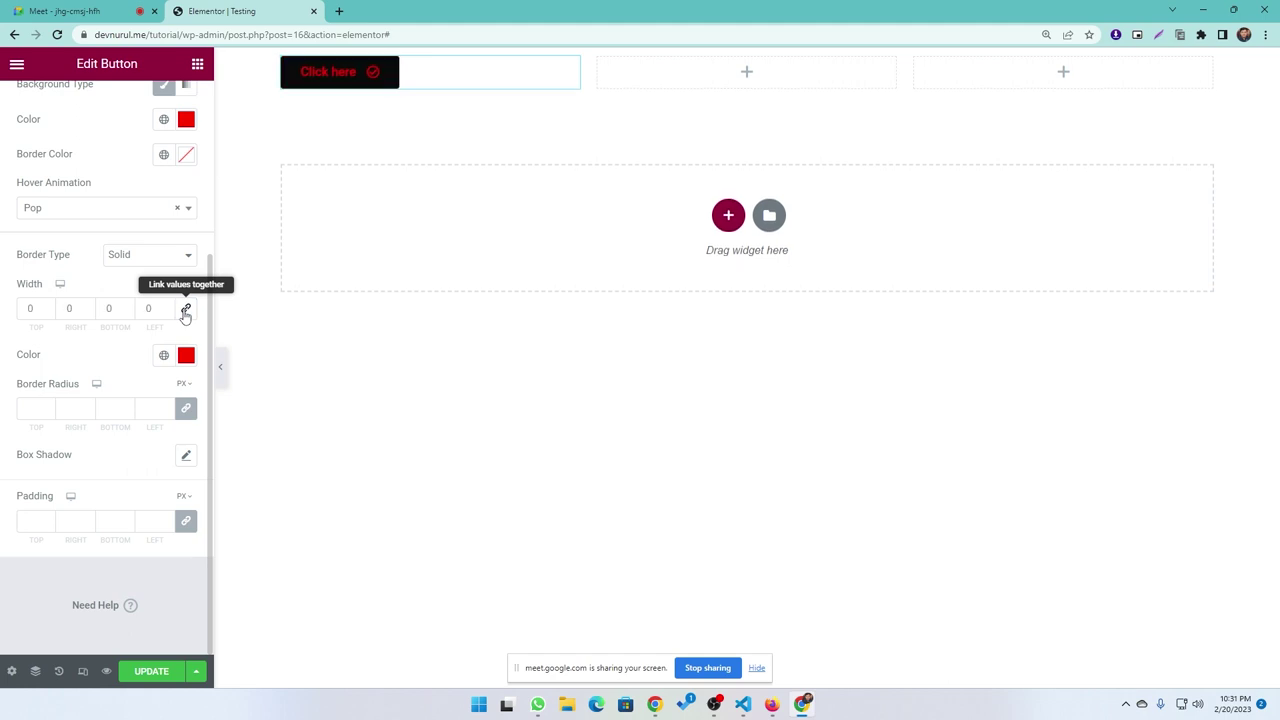
# Set the button's top border width to 10 and its bottom border width to 20.
pyautogui.doubleClick(28, 309)
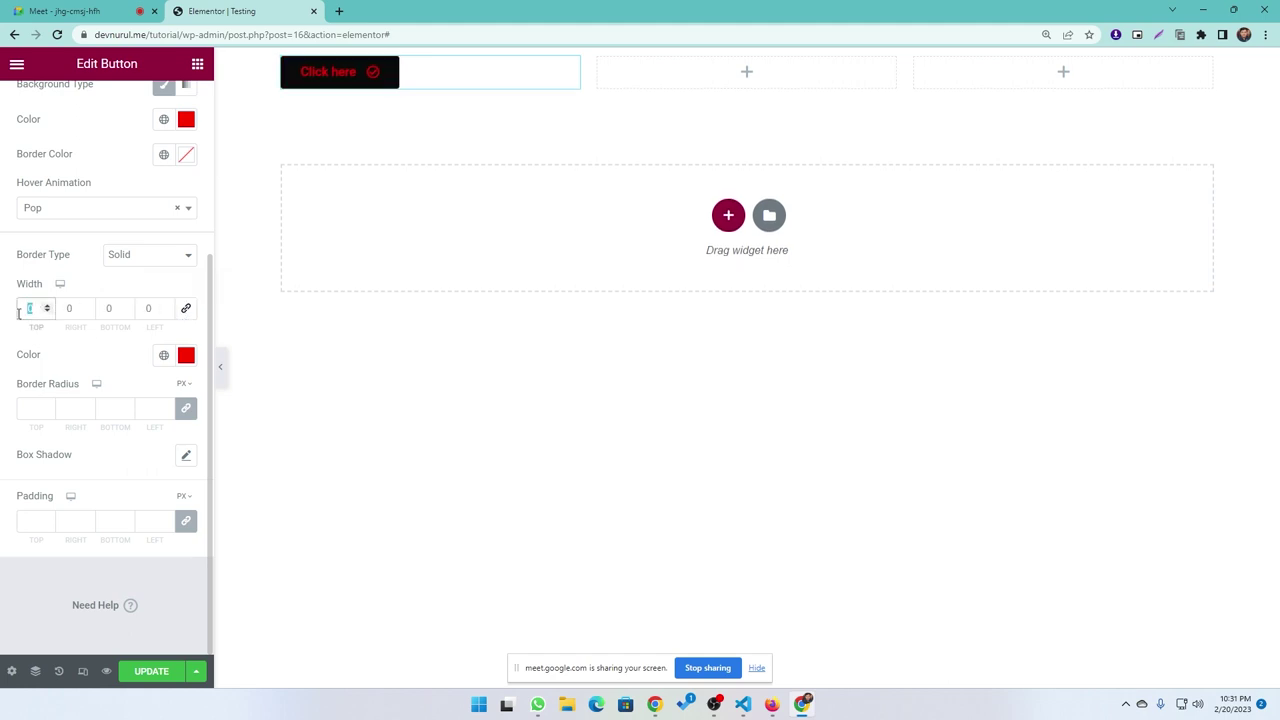
pyautogui.write('10')
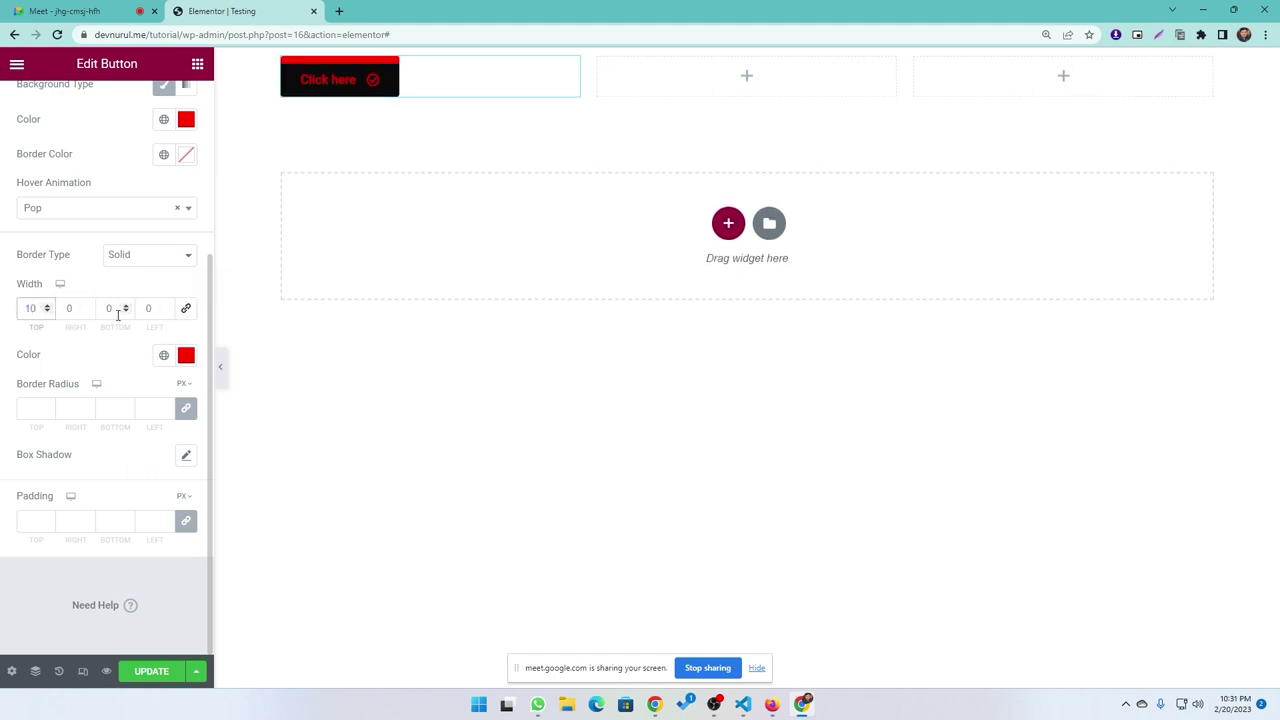
pyautogui.doubleClick(117, 315)
pyautogui.write('20')
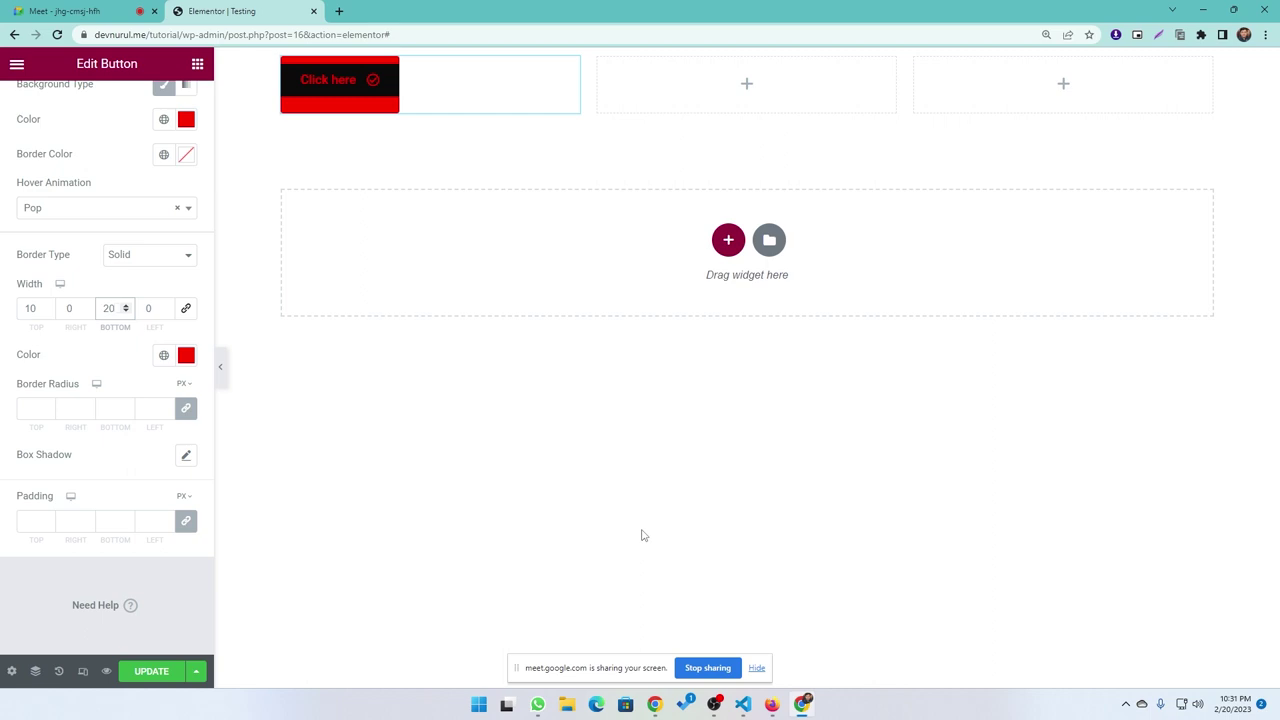
# Reset the button's bottom border width to 0 and set the top border width to 1.
pyautogui.press('BackSpace')
pyautogui.press('BackSpace')
pyautogui.write('0')
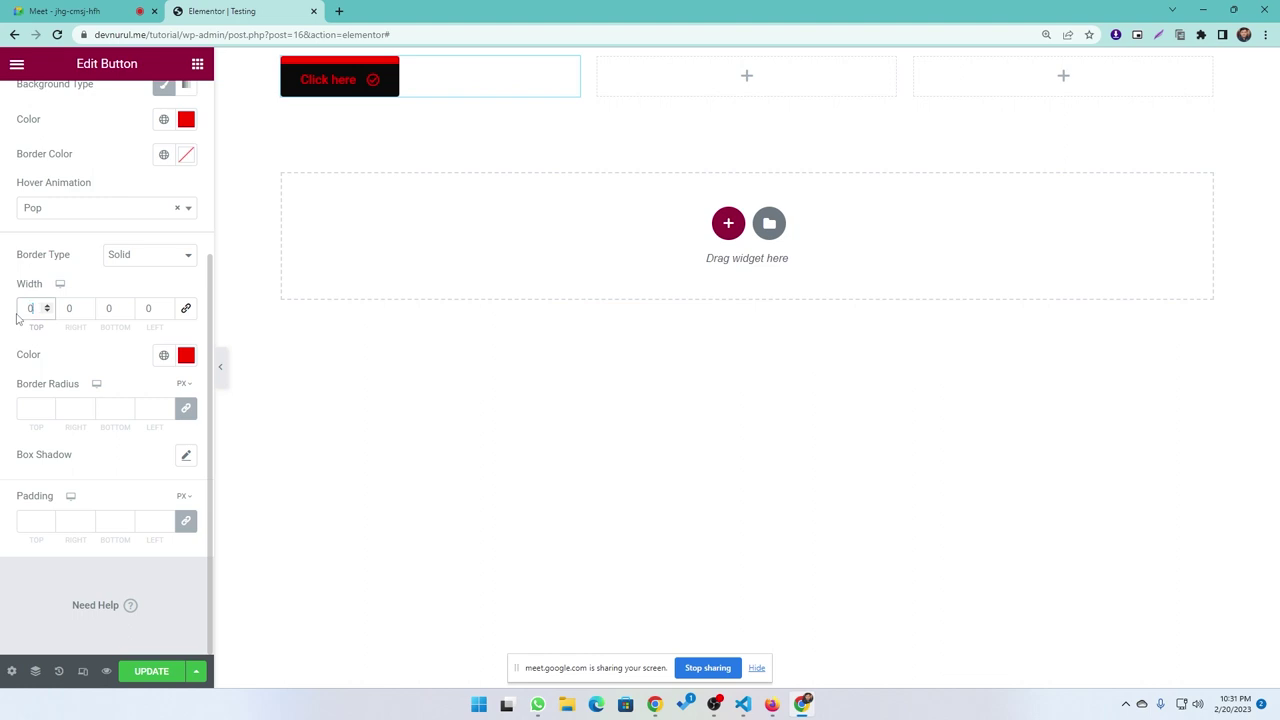
pyautogui.write('1')
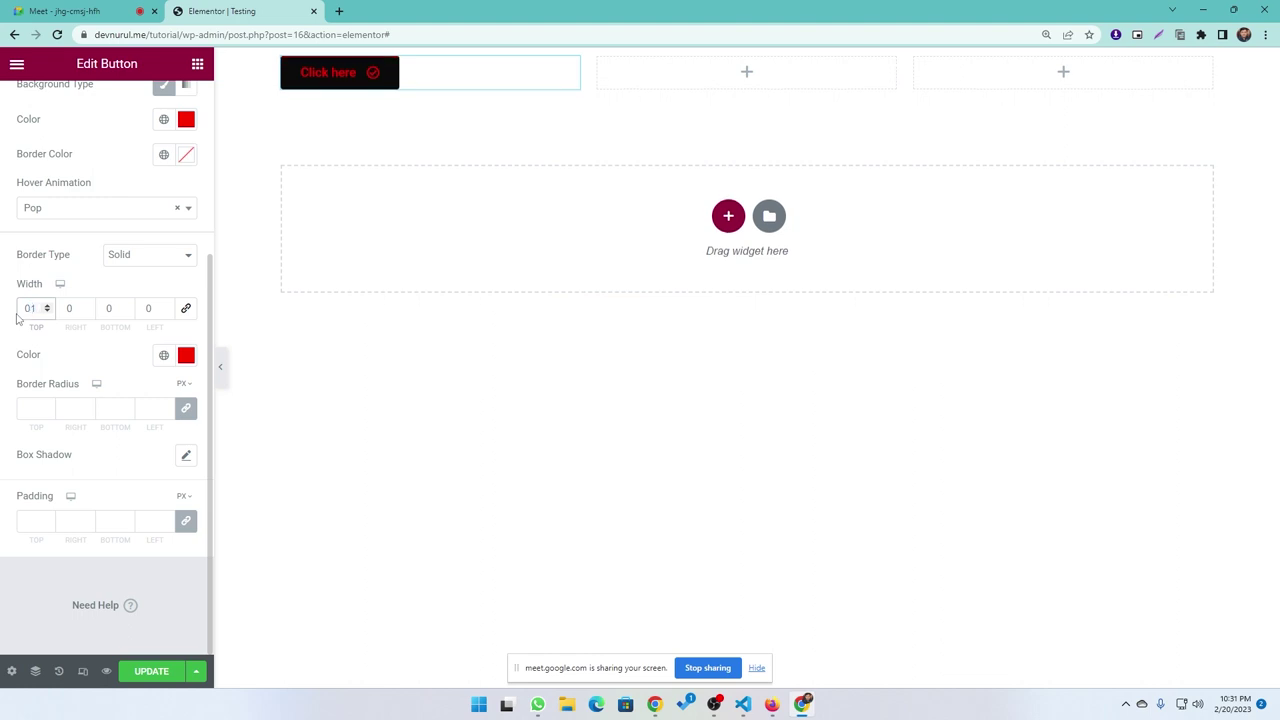
# Round the button's corners with a linked border radius of 27 px on all sides.
pyautogui.click(72, 350)
pyautogui.click(46, 408)
pyautogui.click(46, 405)
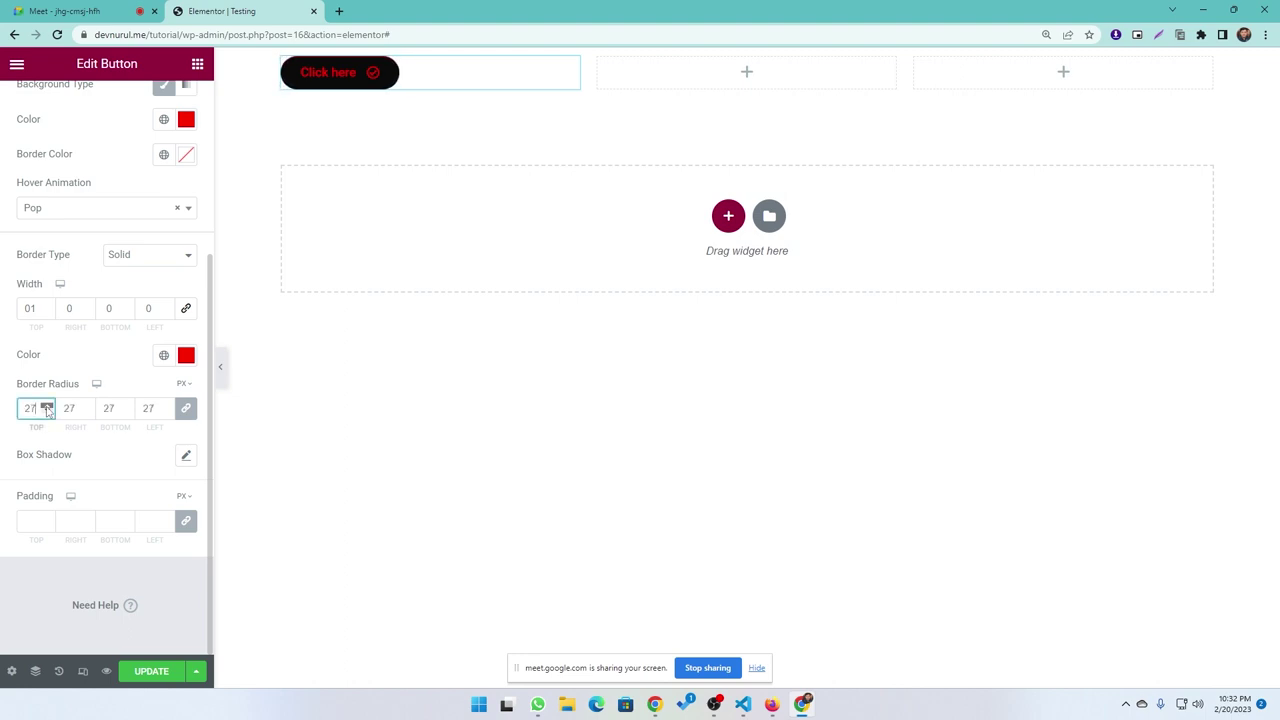
pyautogui.click(65, 11)
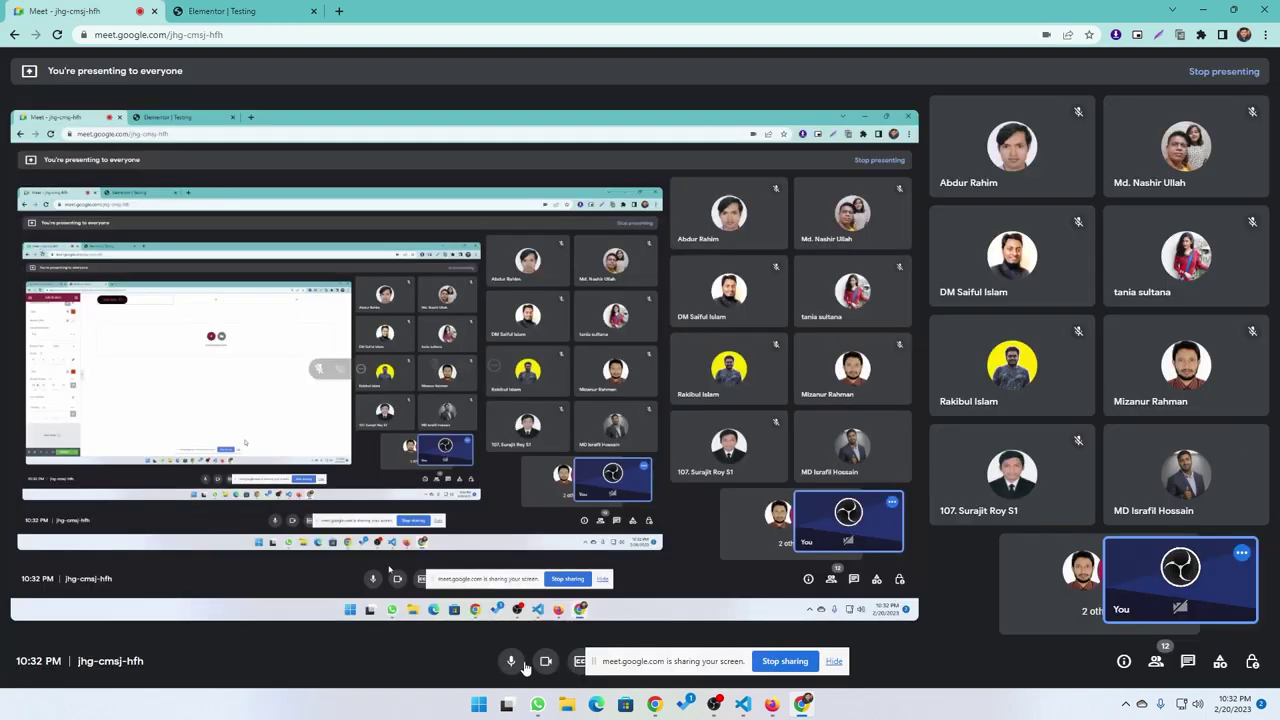
pyautogui.click(251, 12)
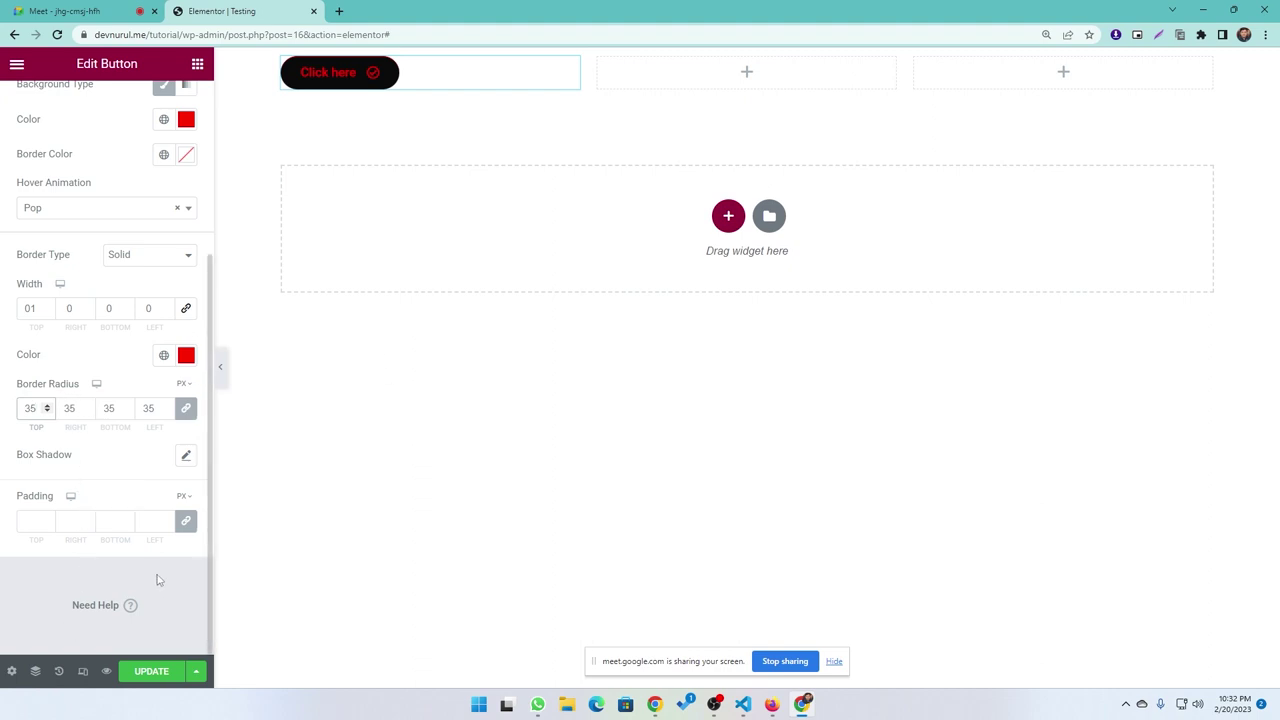
# Give the button an Outline box shadow with horizontal offset 21, vertical offset 19 and blur 20.
pyautogui.click(186, 455)
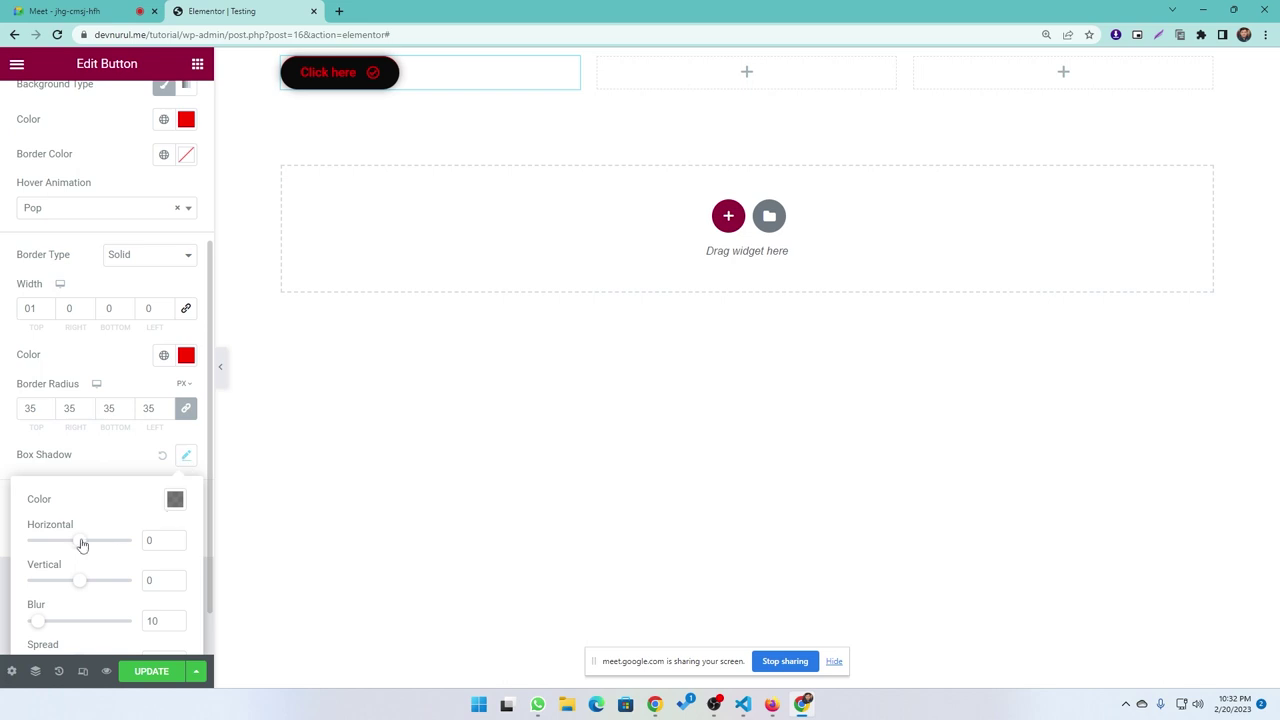
pyautogui.moveTo(80, 540); pyautogui.dragTo(49, 565)
pyautogui.scroll(-1, 77, 515)
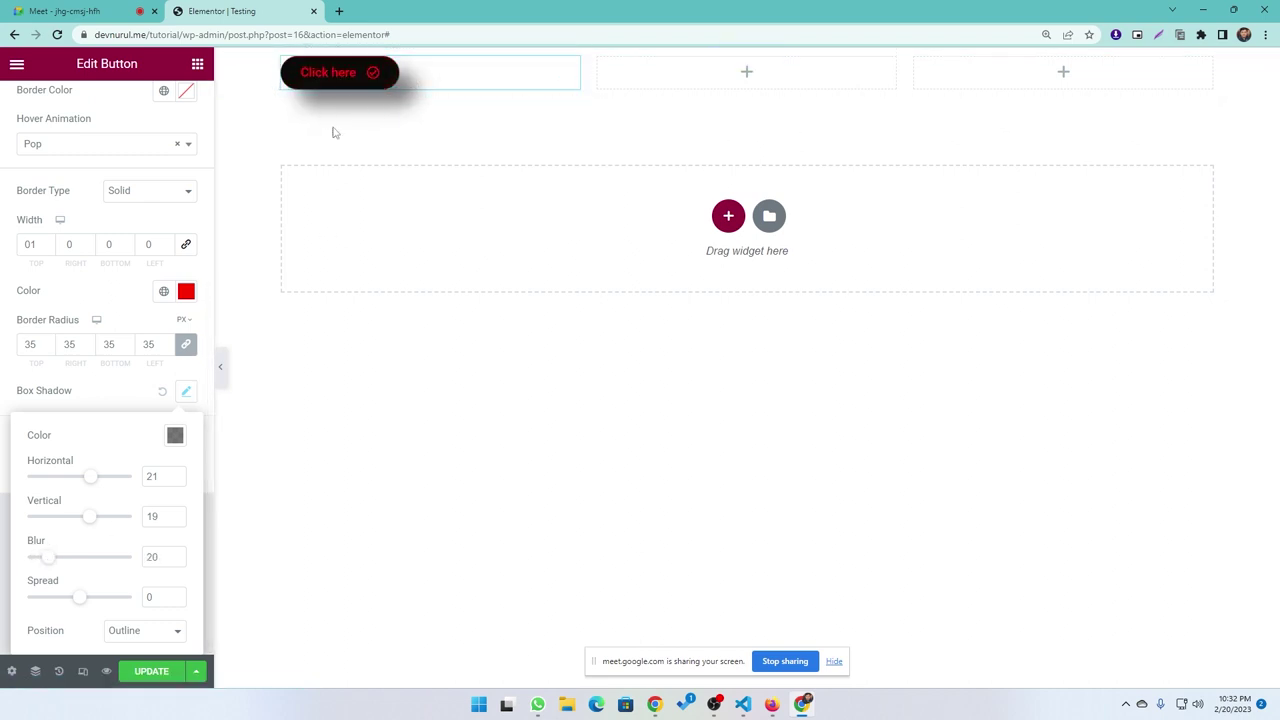
pyautogui.click(161, 632)
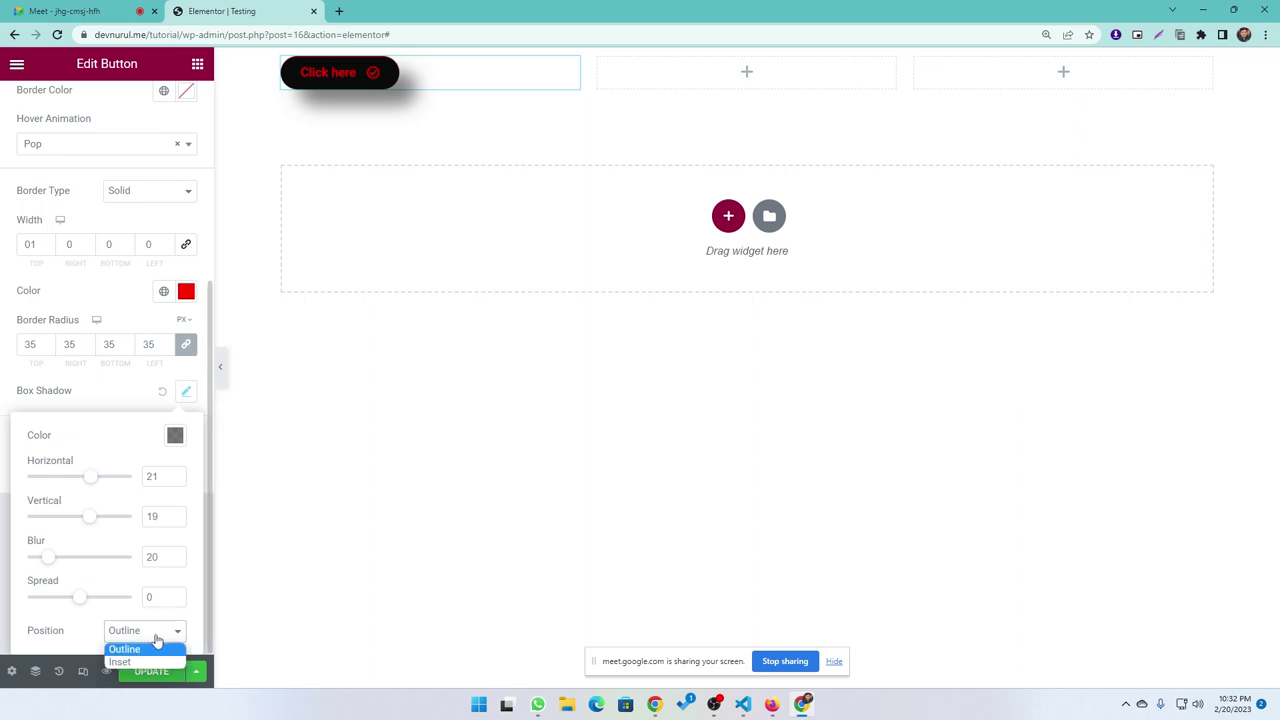
pyautogui.click(78, 640)
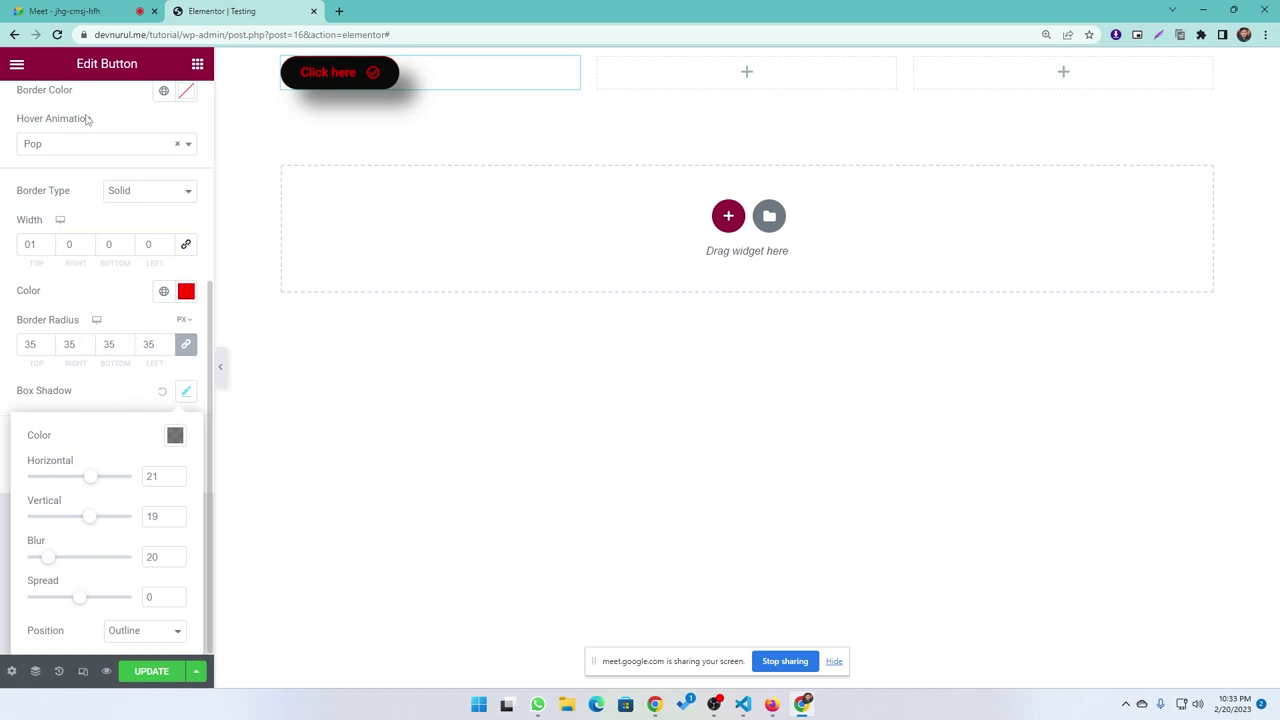
pyautogui.click(114, 314)
# Examine the button's Advanced settings, from the margin and padding layout options through to the Custom CSS section.
pyautogui.scroll(3, 115, 300)
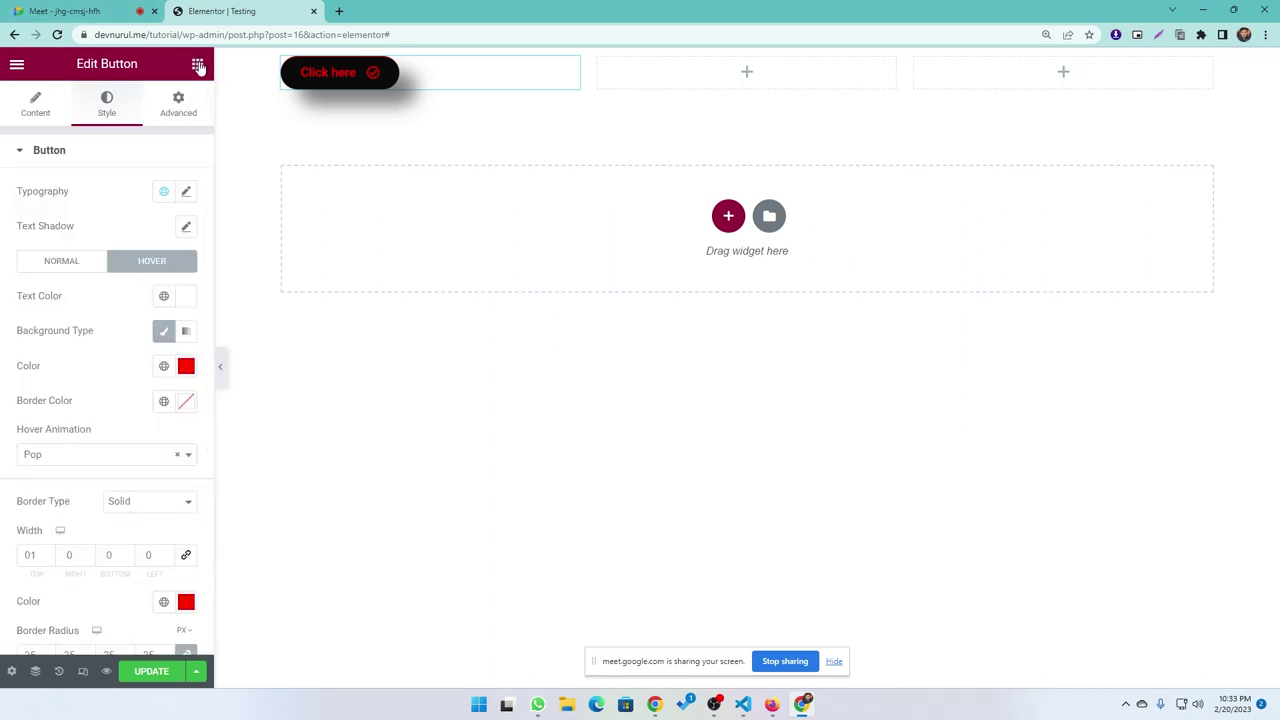
pyautogui.click(180, 104)
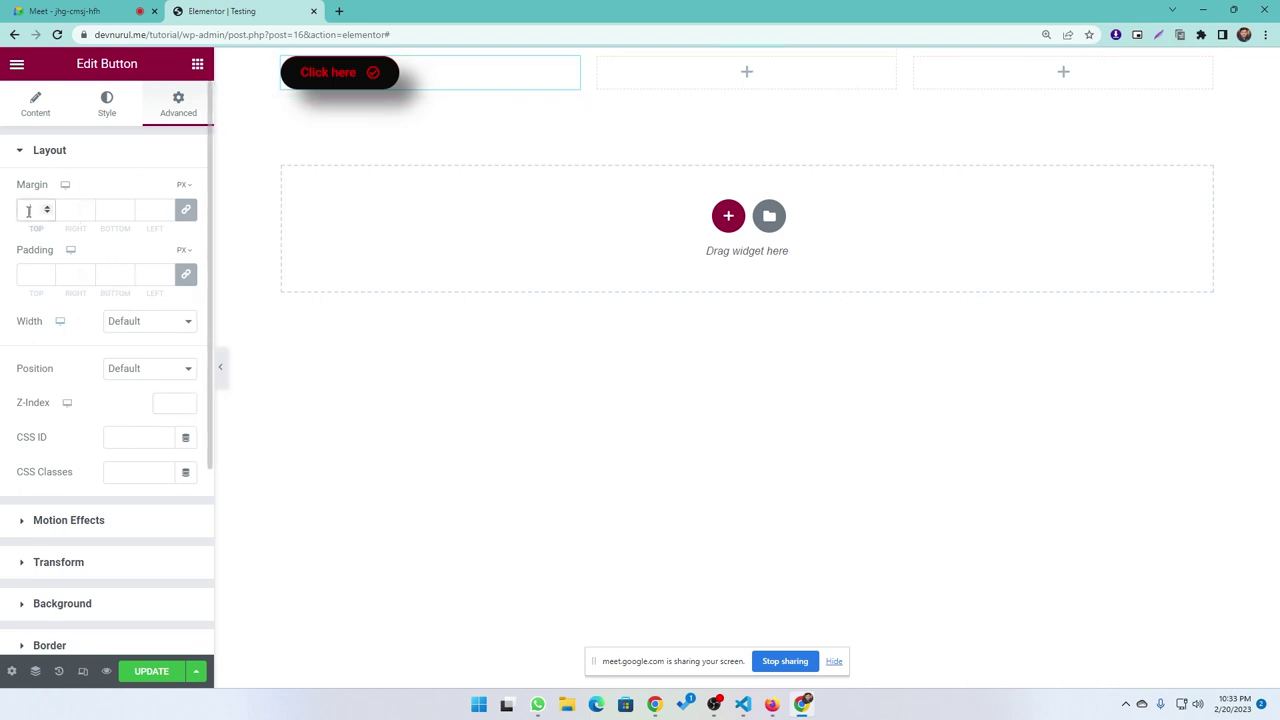
pyautogui.click(33, 278)
pyautogui.scroll(-2, 100, 500)
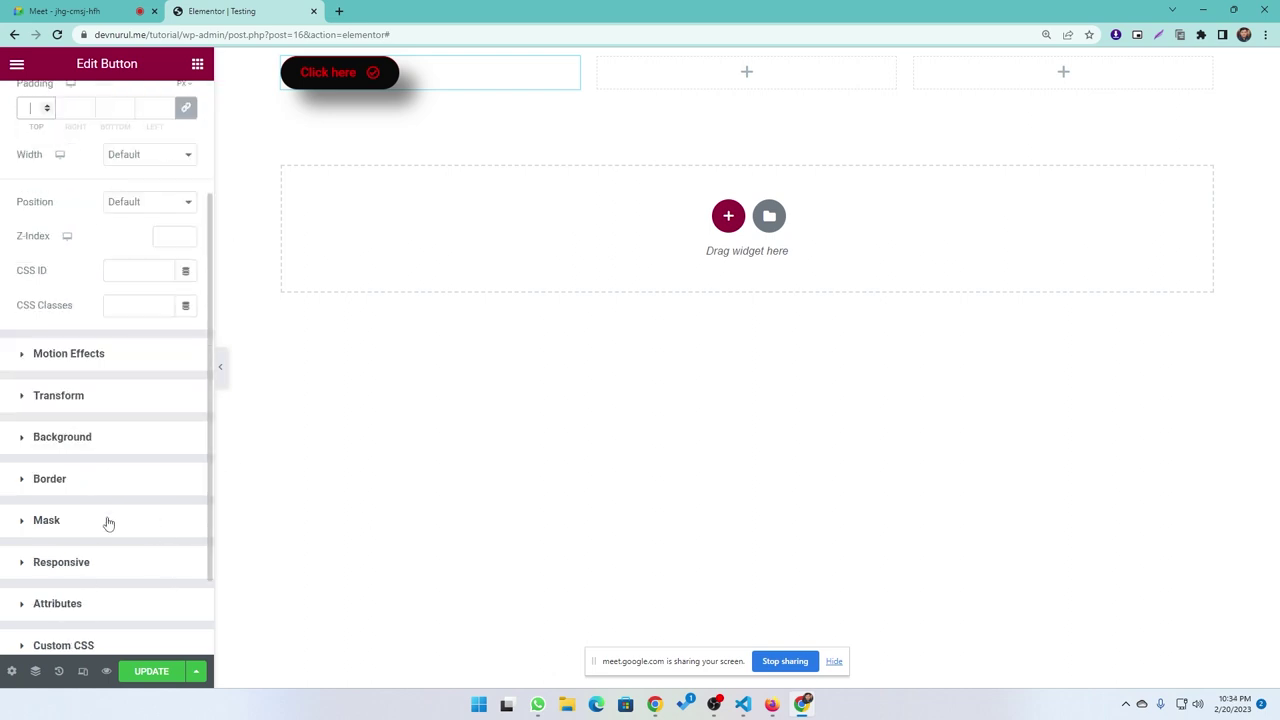
pyautogui.scroll(-1, 109, 523)
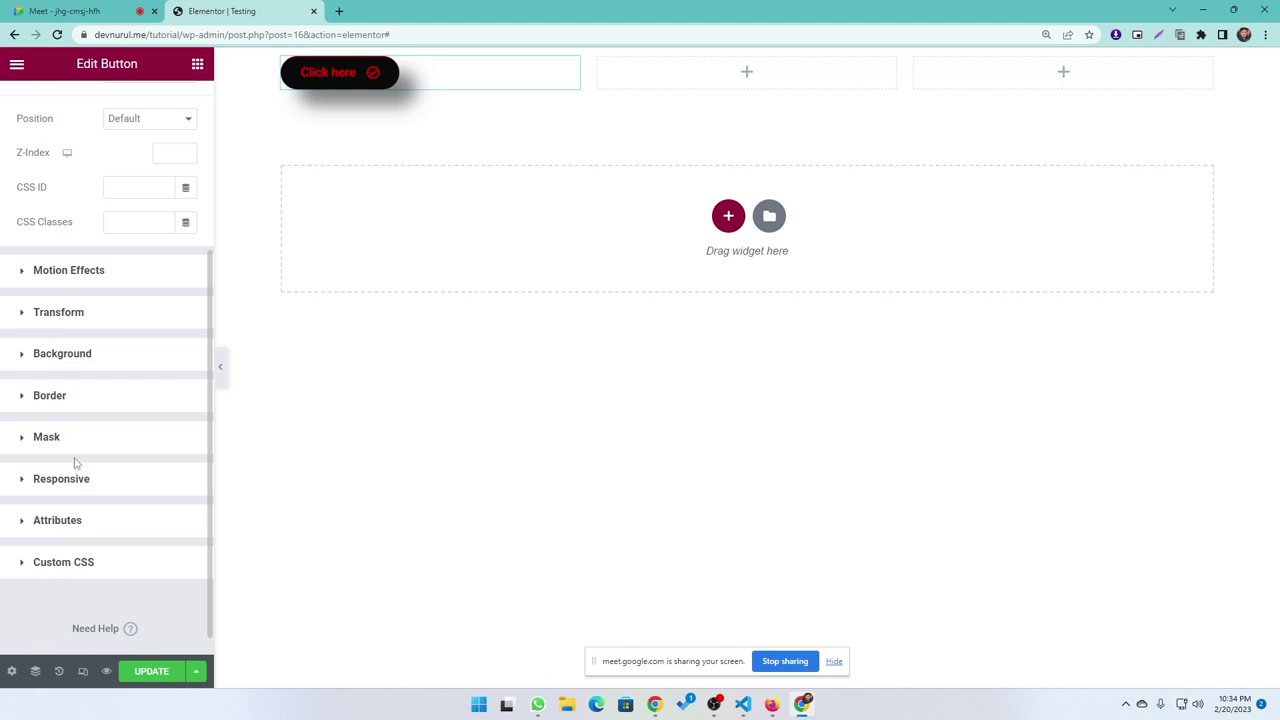
pyautogui.scroll(3, 80, 460)
pyautogui.scroll(-3, 94, 535)
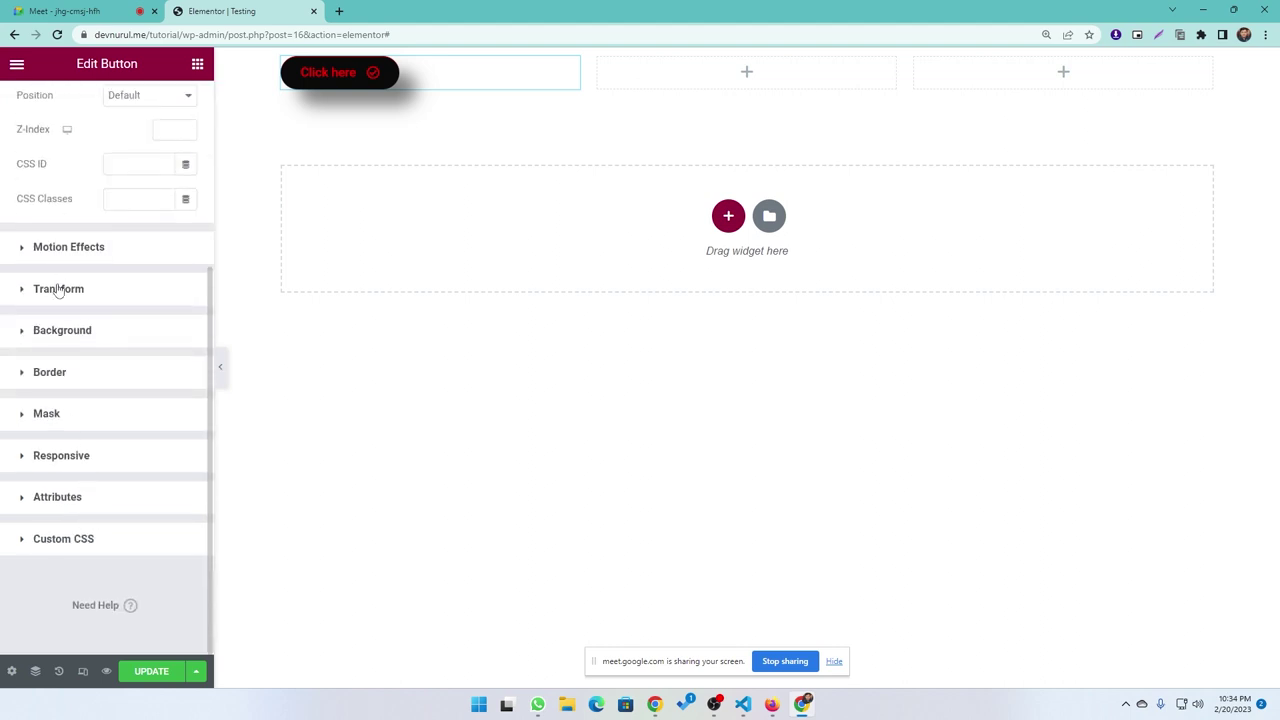
pyautogui.scroll(3, 104, 471)
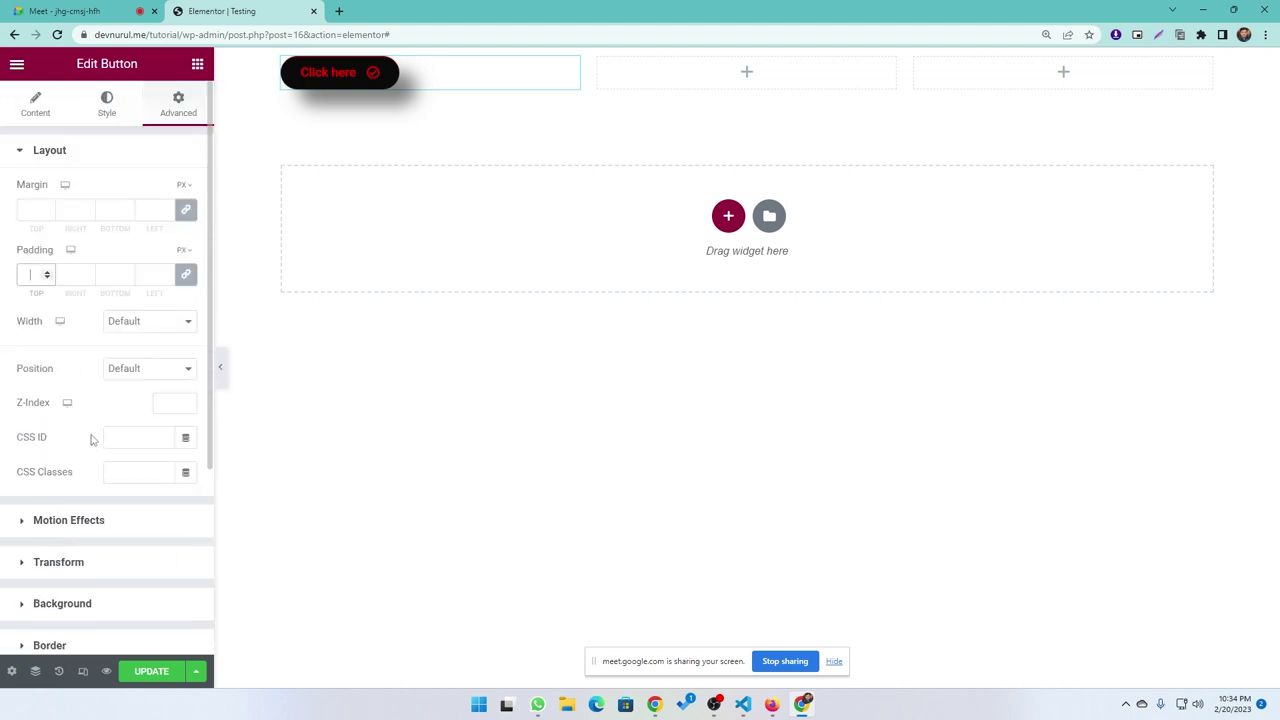
# Add a single-column section below the three-column section and place a Divider widget in it.
pyautogui.click(197, 63)
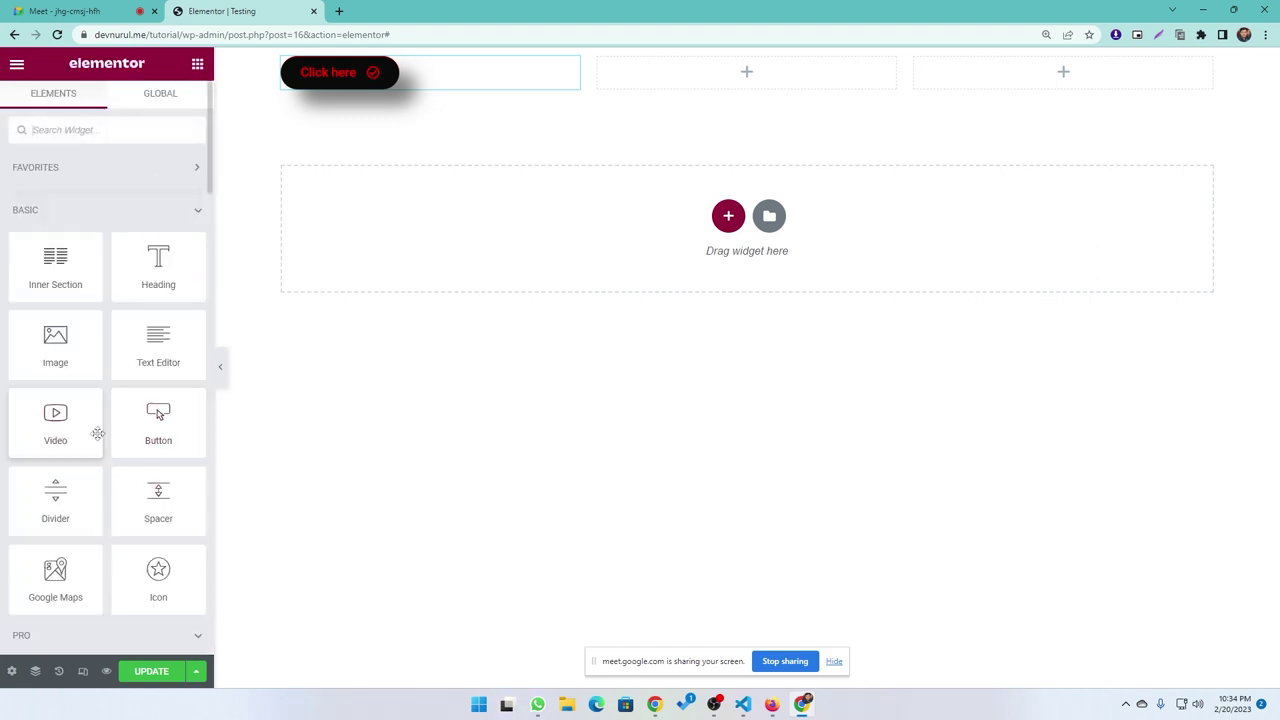
pyautogui.scroll(-1, 96, 428)
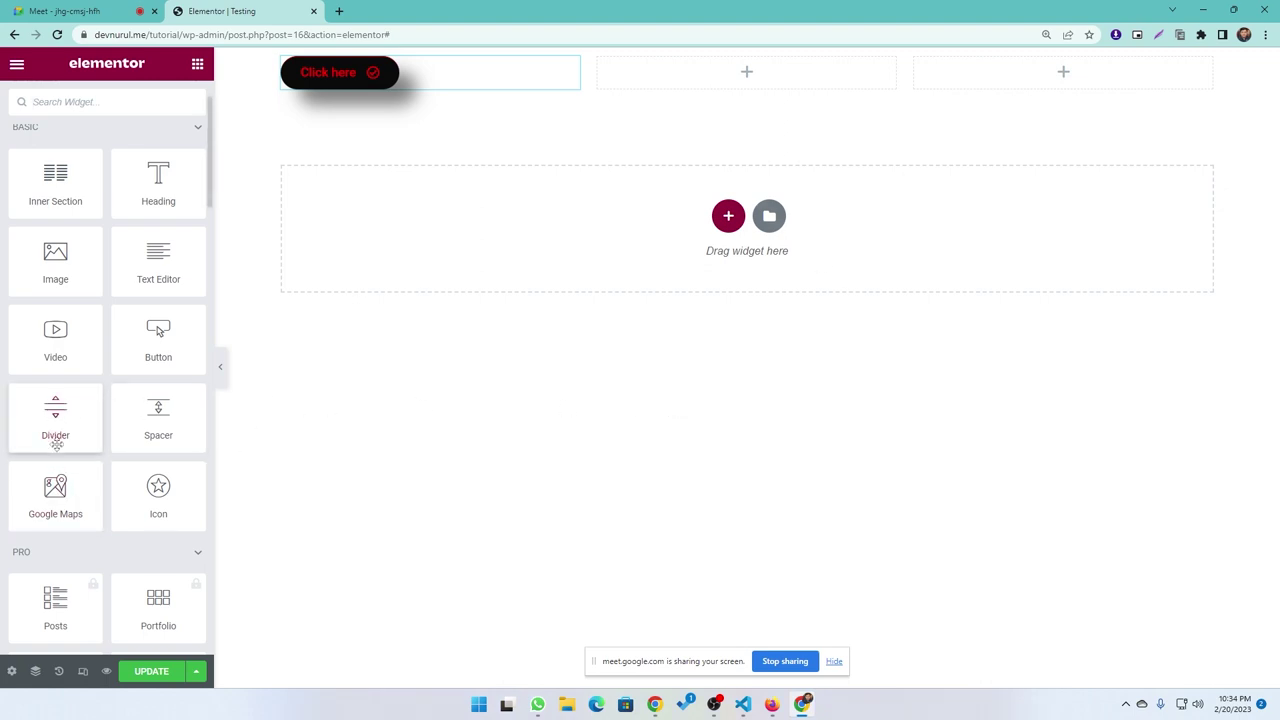
pyautogui.moveTo(55, 425); pyautogui.dragTo(785, 48)
pyautogui.click(728, 216)
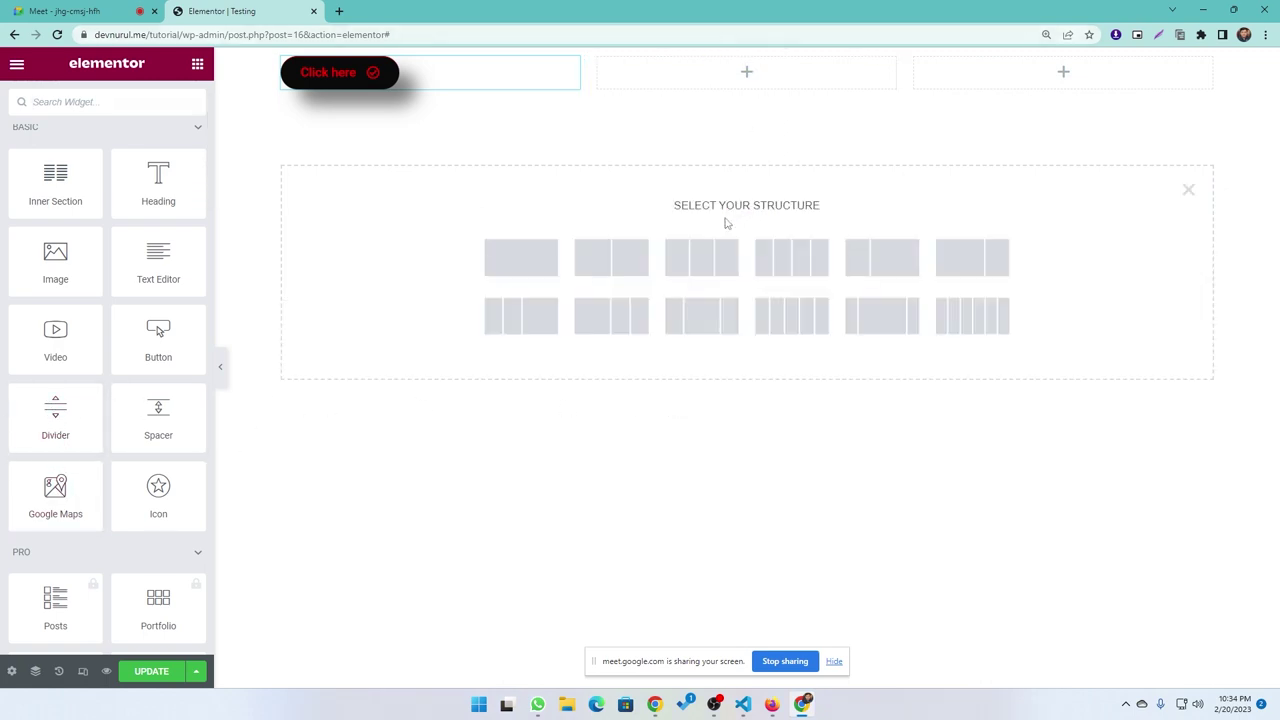
pyautogui.click(521, 263)
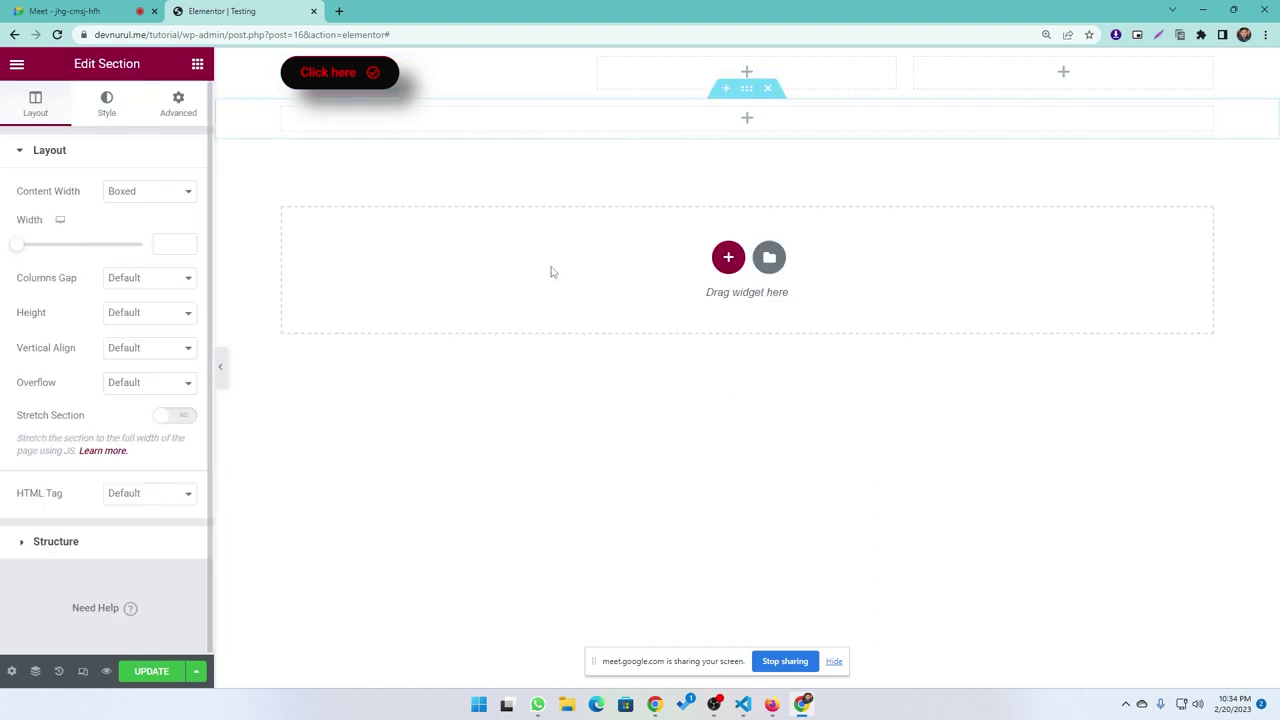
pyautogui.click(198, 64)
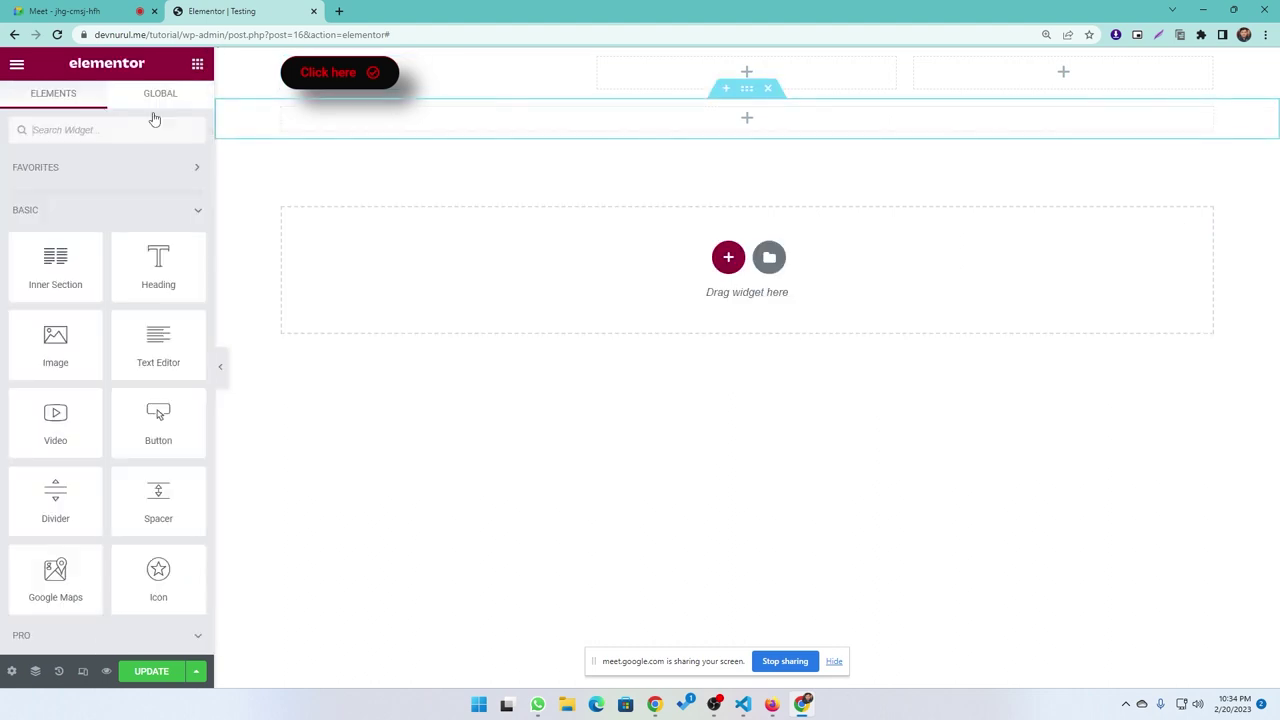
pyautogui.moveTo(71, 503); pyautogui.dragTo(735, 132)
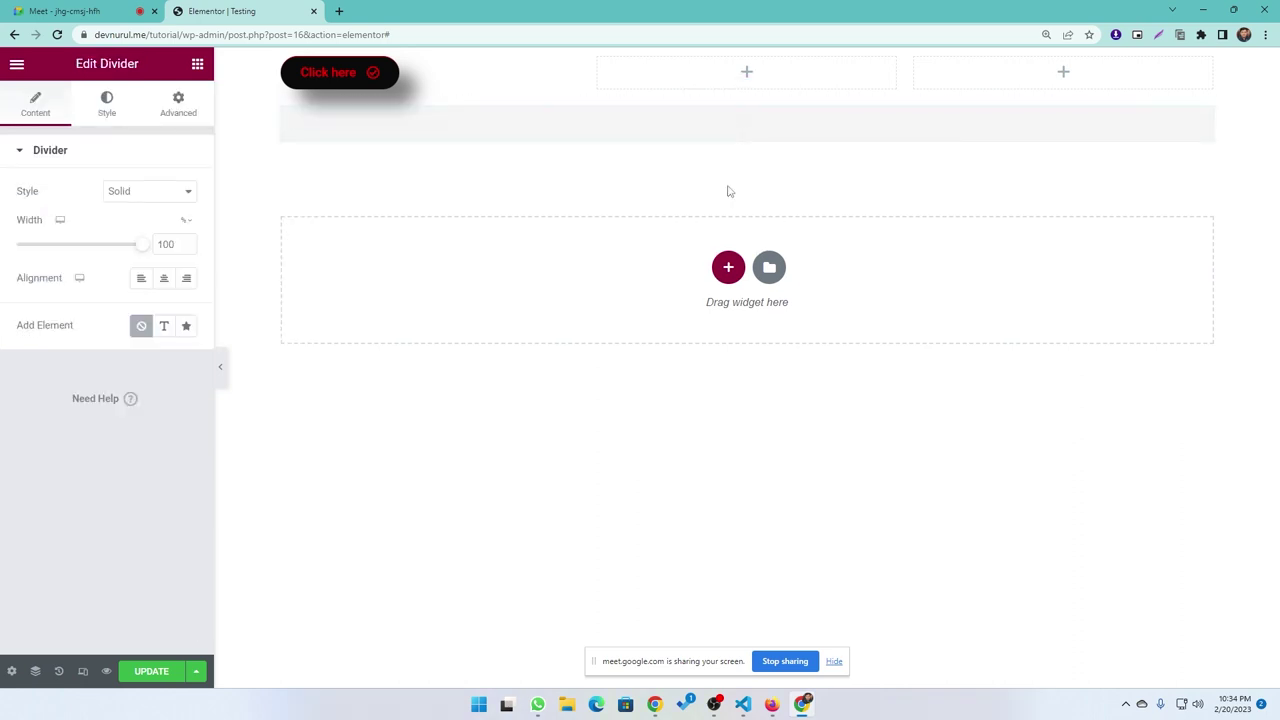
# Set the divider's style to Dotted and its weight to 5.1.
pyautogui.click(167, 192)
pyautogui.click(132, 247)
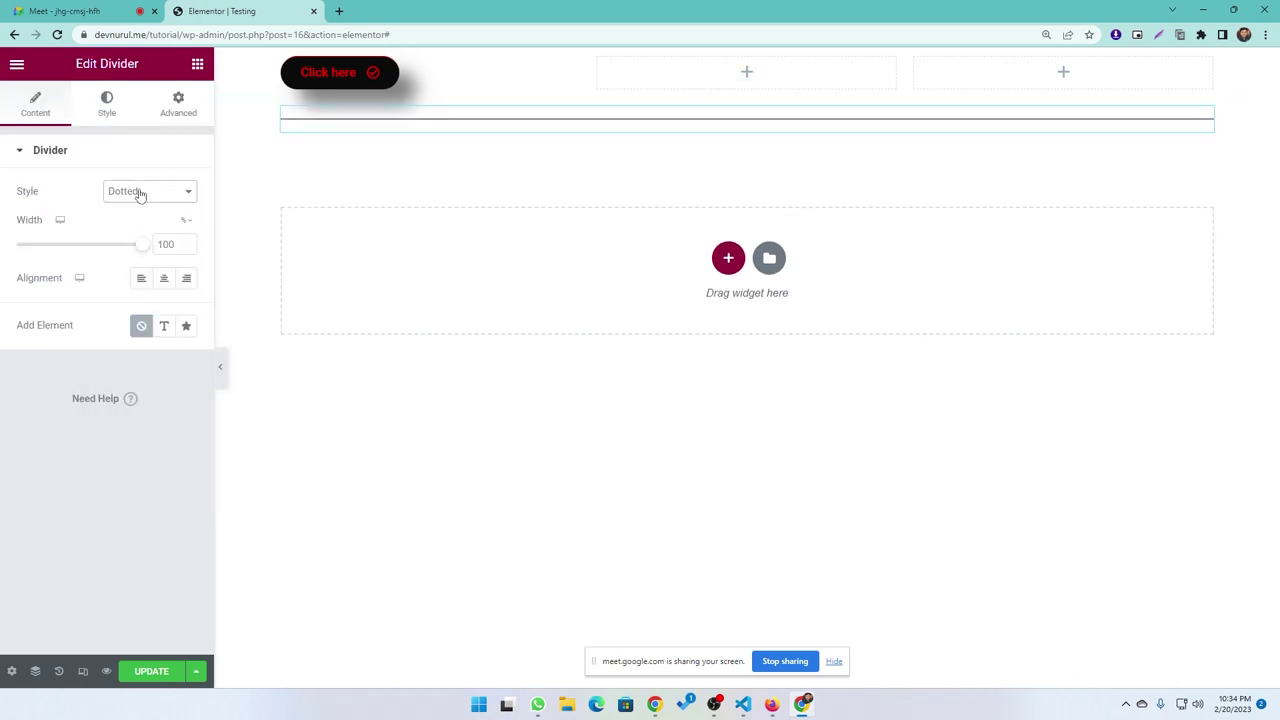
pyautogui.click(151, 190)
pyautogui.click(151, 191)
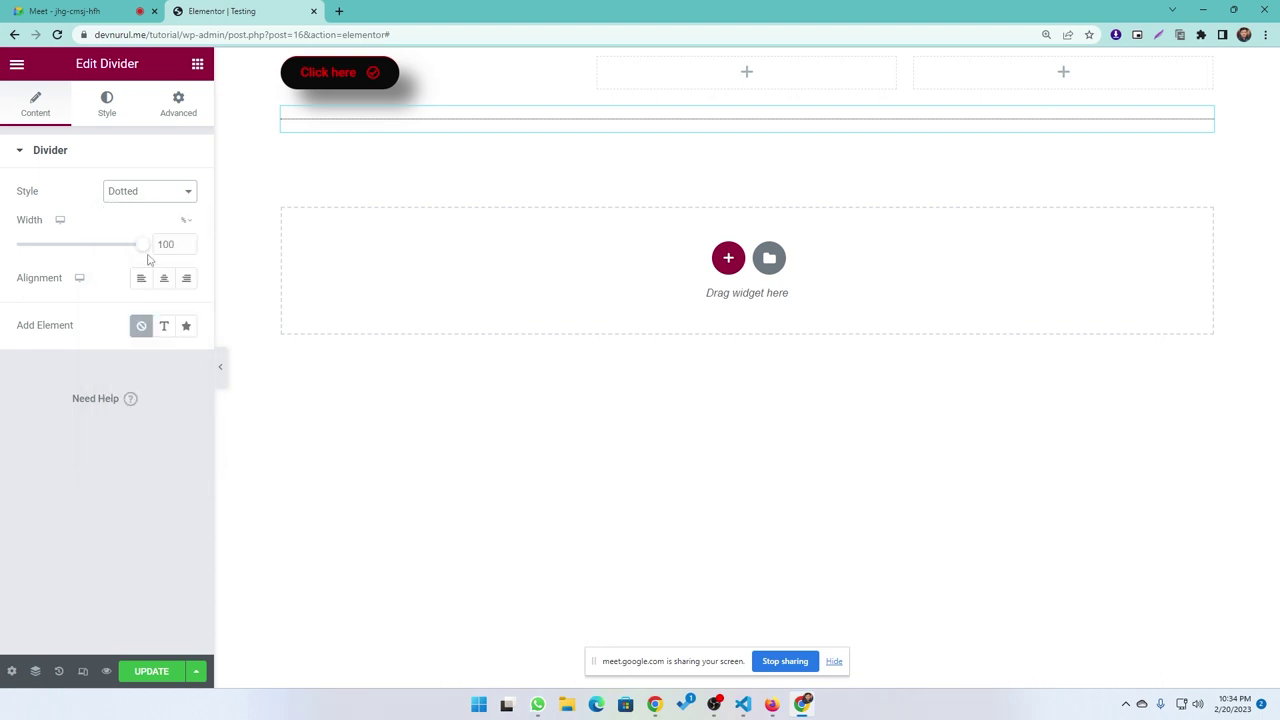
pyautogui.moveTo(141, 252)
pyautogui.mouseDown()
pyautogui.moveTo(129, 251)
pyautogui.moveTo(163, 243)
pyautogui.mouseUp()
pyautogui.click(106, 104)
pyautogui.moveTo(23, 246); pyautogui.dragTo(81, 247)
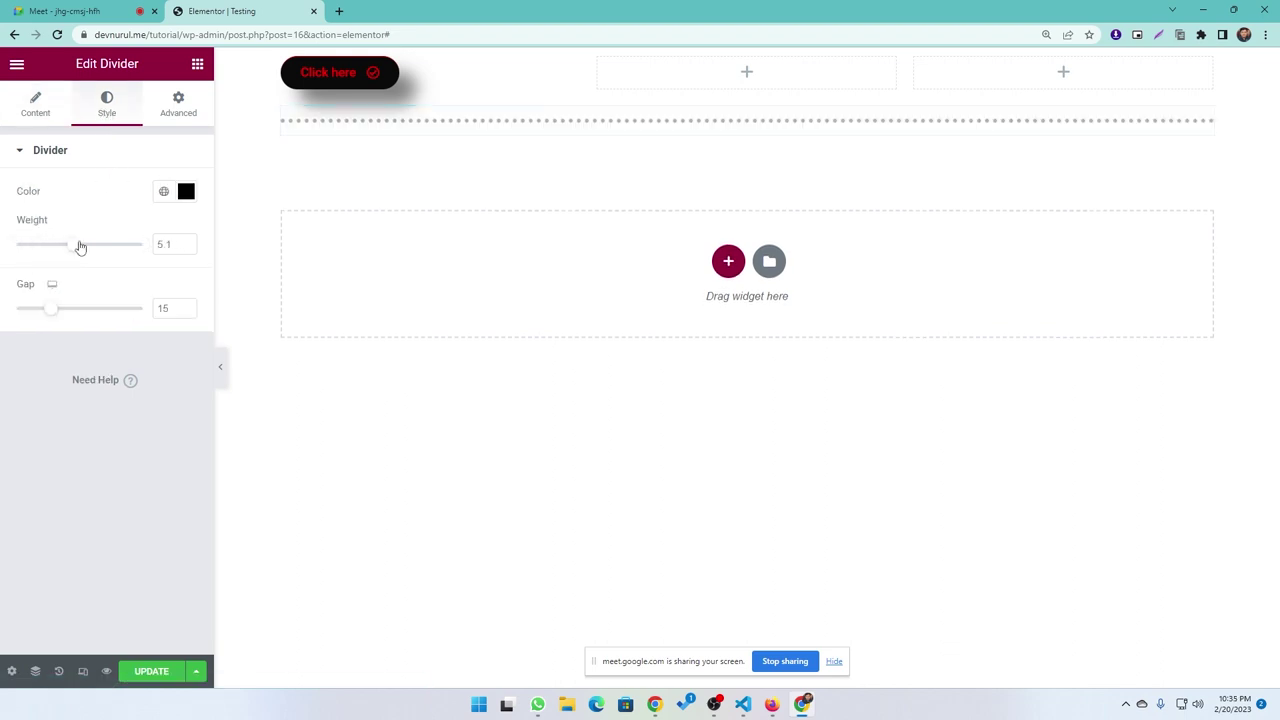
# Try the Curly and Wavy line styles on the divider.
pyautogui.click(36, 106)
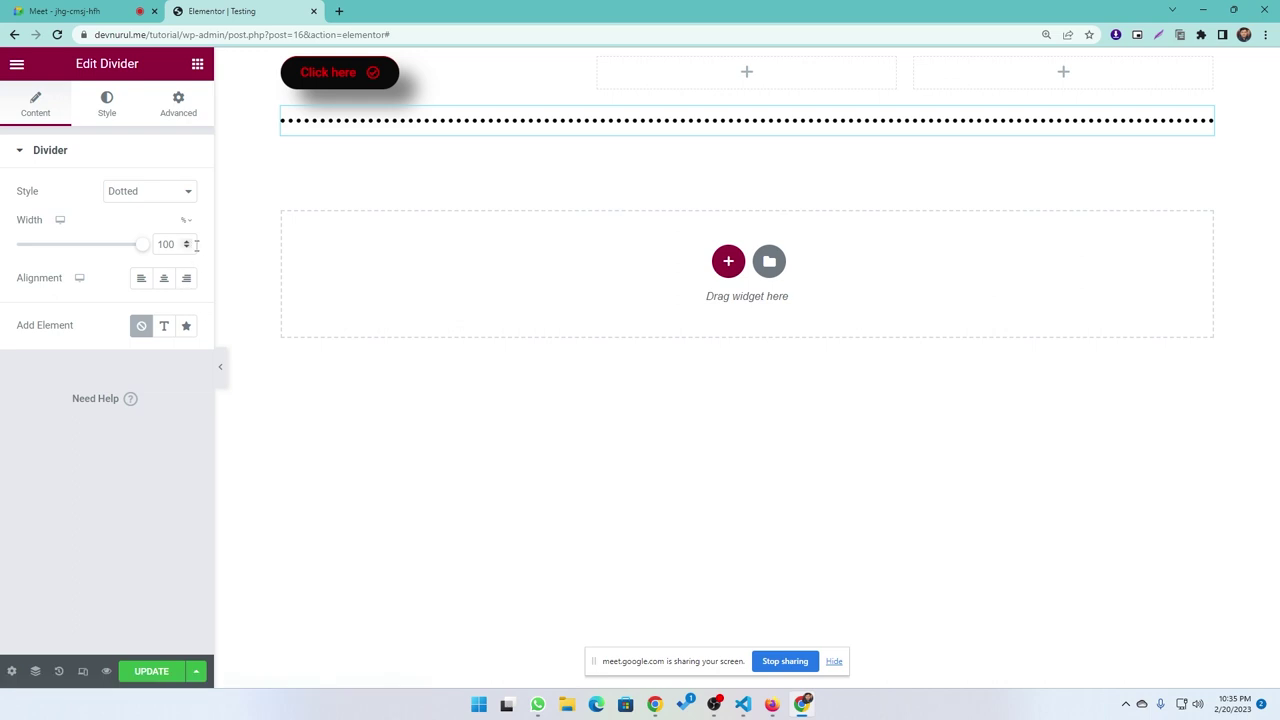
pyautogui.click(147, 198)
pyautogui.click(125, 272)
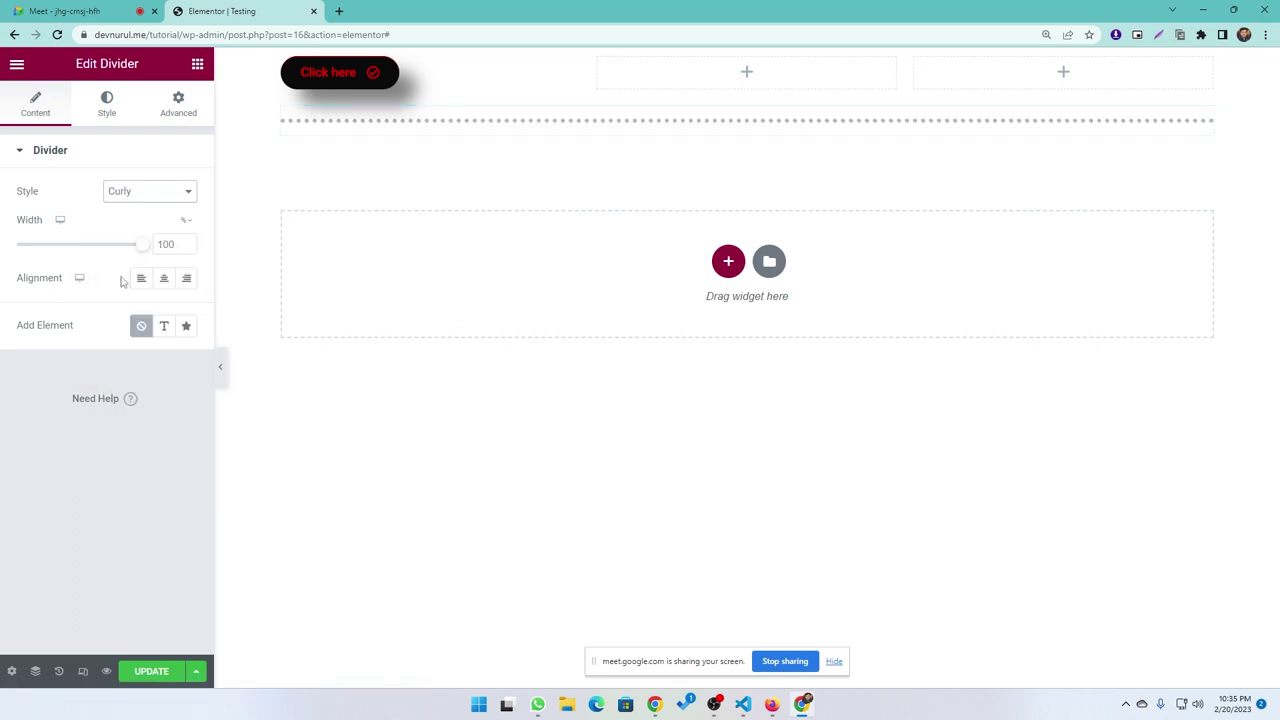
pyautogui.click(134, 199)
pyautogui.click(145, 306)
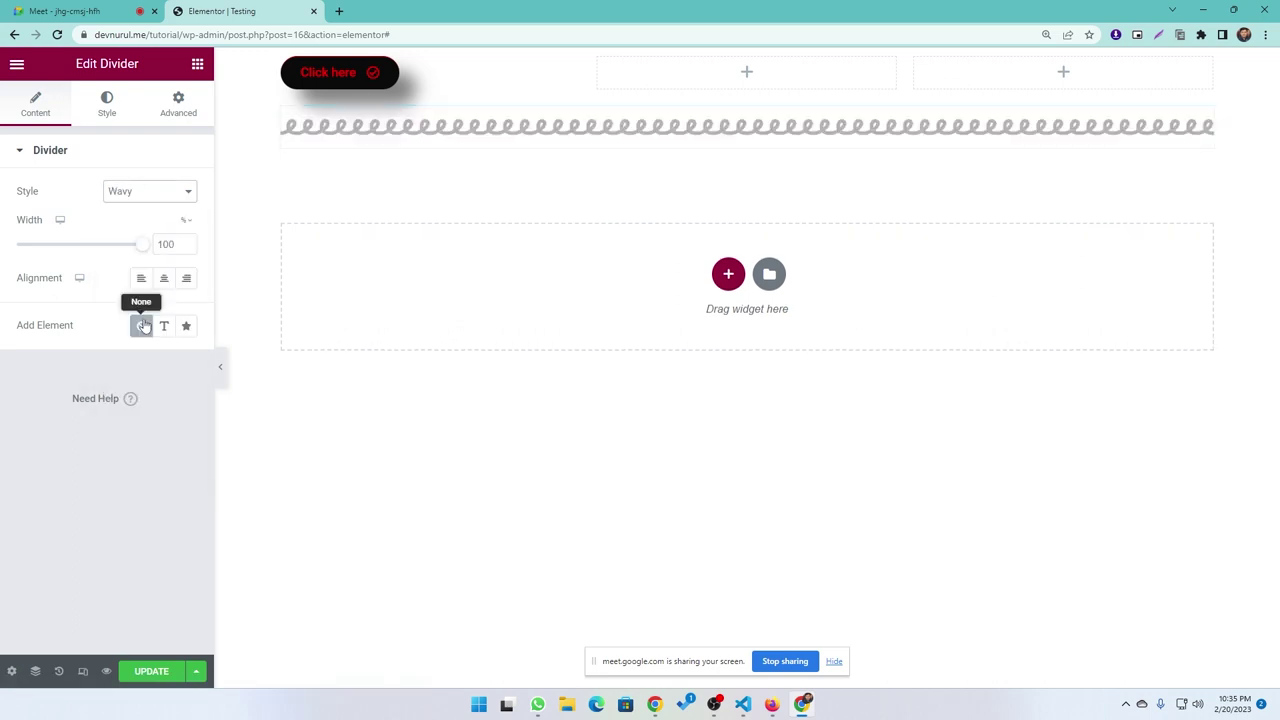
# Try the Arrows and Rectangles pattern styles on the divider.
pyautogui.click(140, 199)
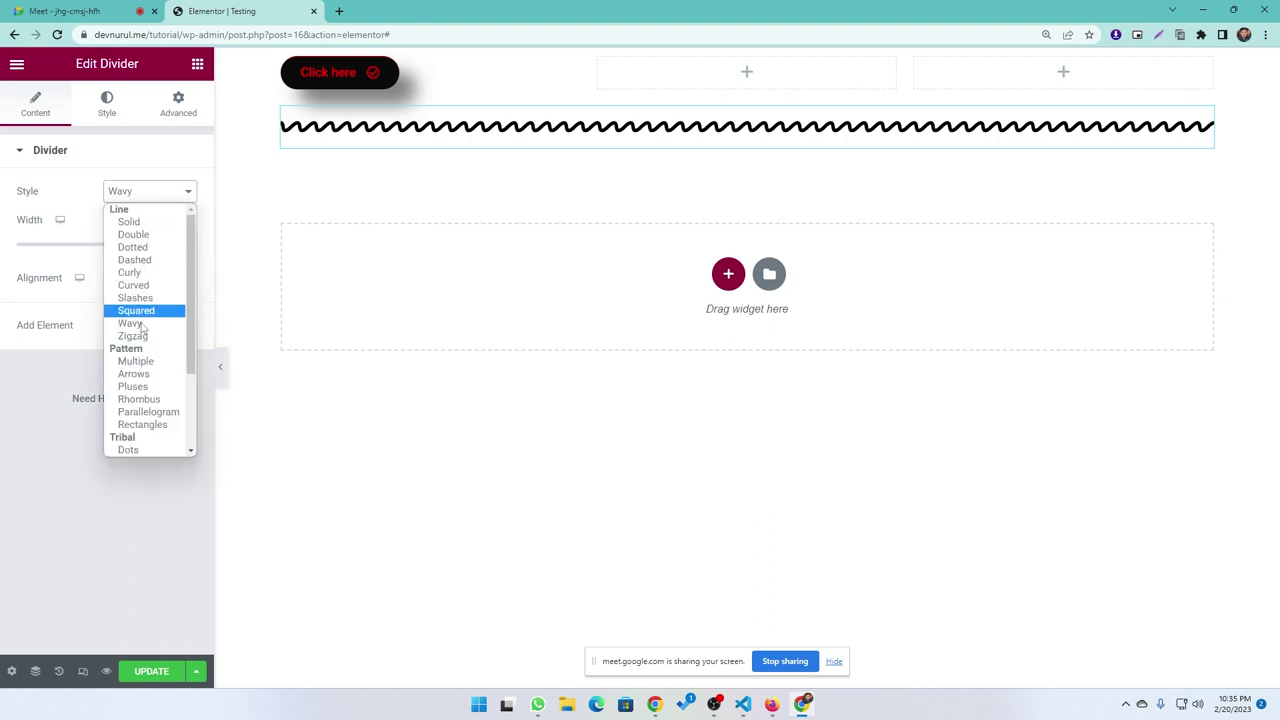
pyautogui.click(131, 376)
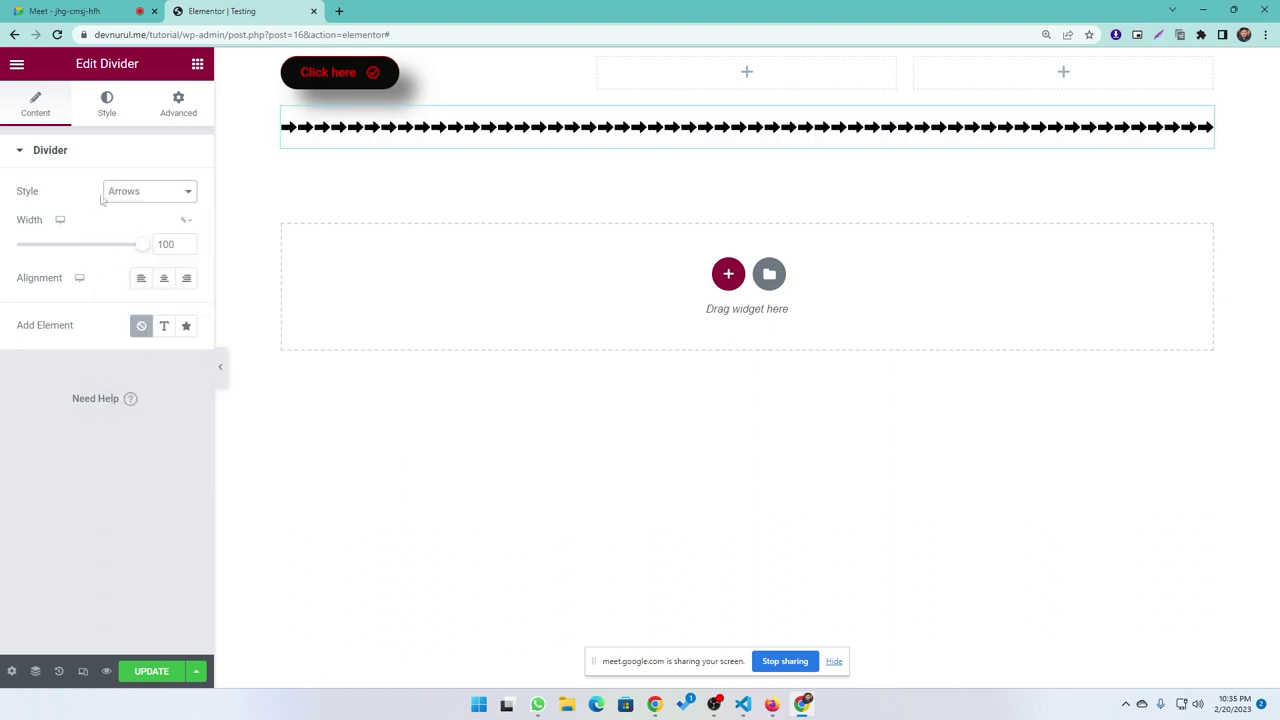
pyautogui.click(136, 197)
pyautogui.click(130, 424)
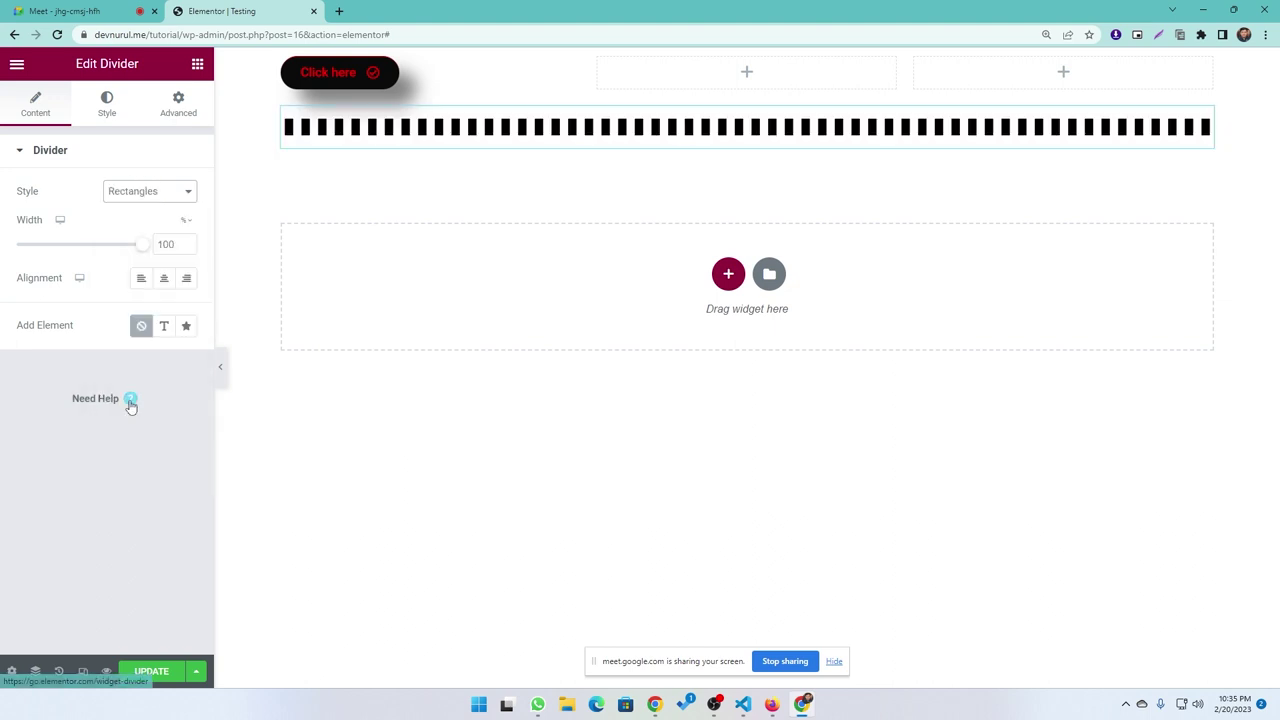
# Try the Leaves and Tribal styles from the Tribal group on the divider.
pyautogui.click(136, 195)
pyautogui.scroll(-3, 143, 390)
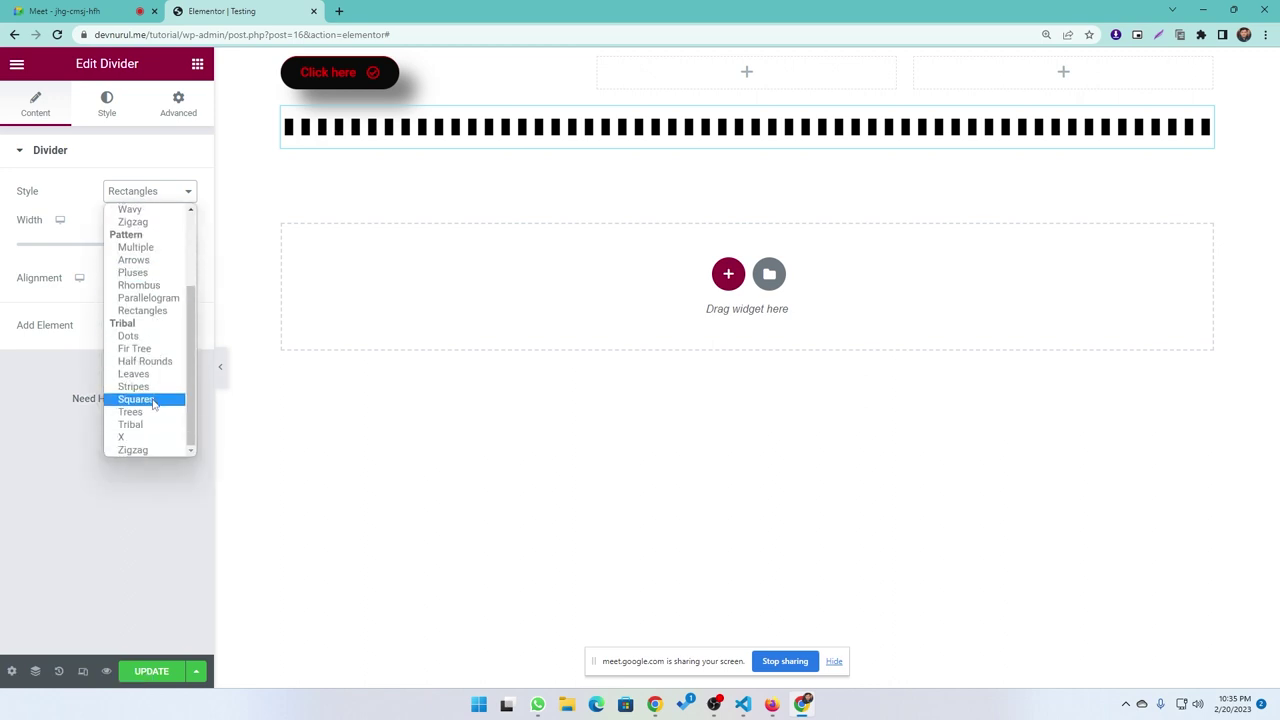
pyautogui.click(141, 378)
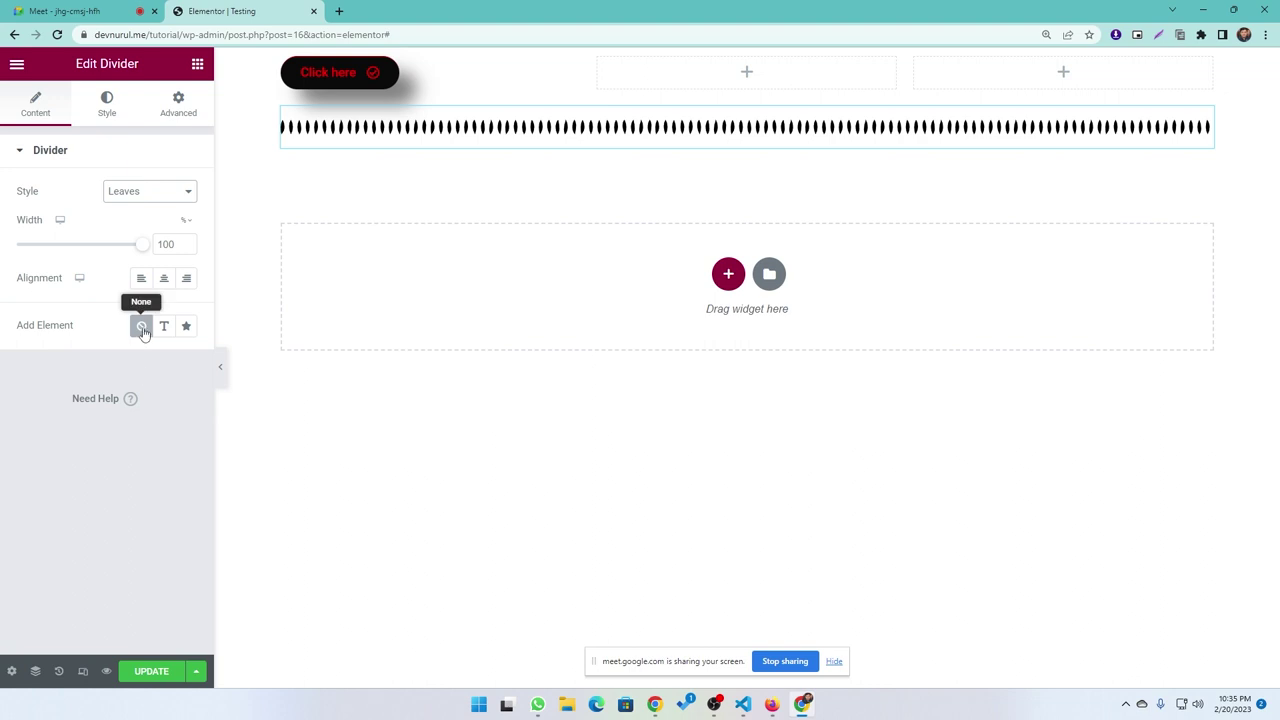
pyautogui.click(145, 198)
pyautogui.click(138, 422)
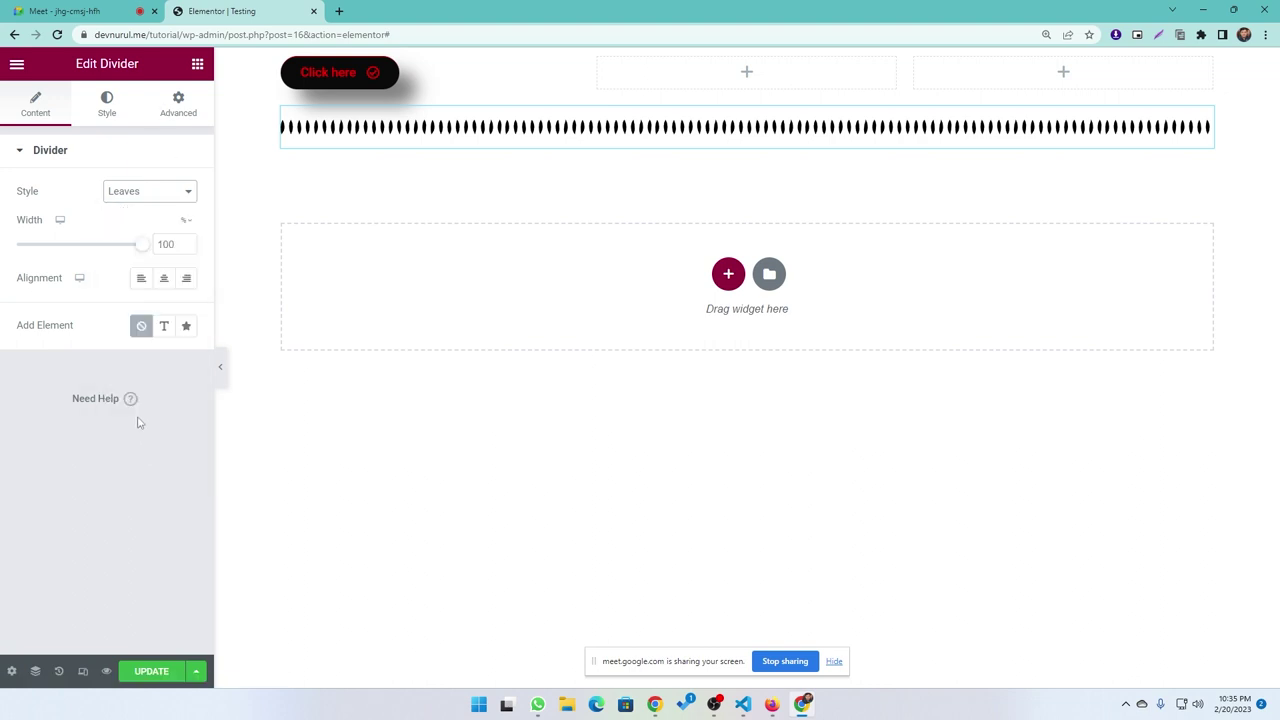
pyautogui.click(141, 205)
pyautogui.scroll(-5, 140, 300)
pyautogui.click(136, 428)
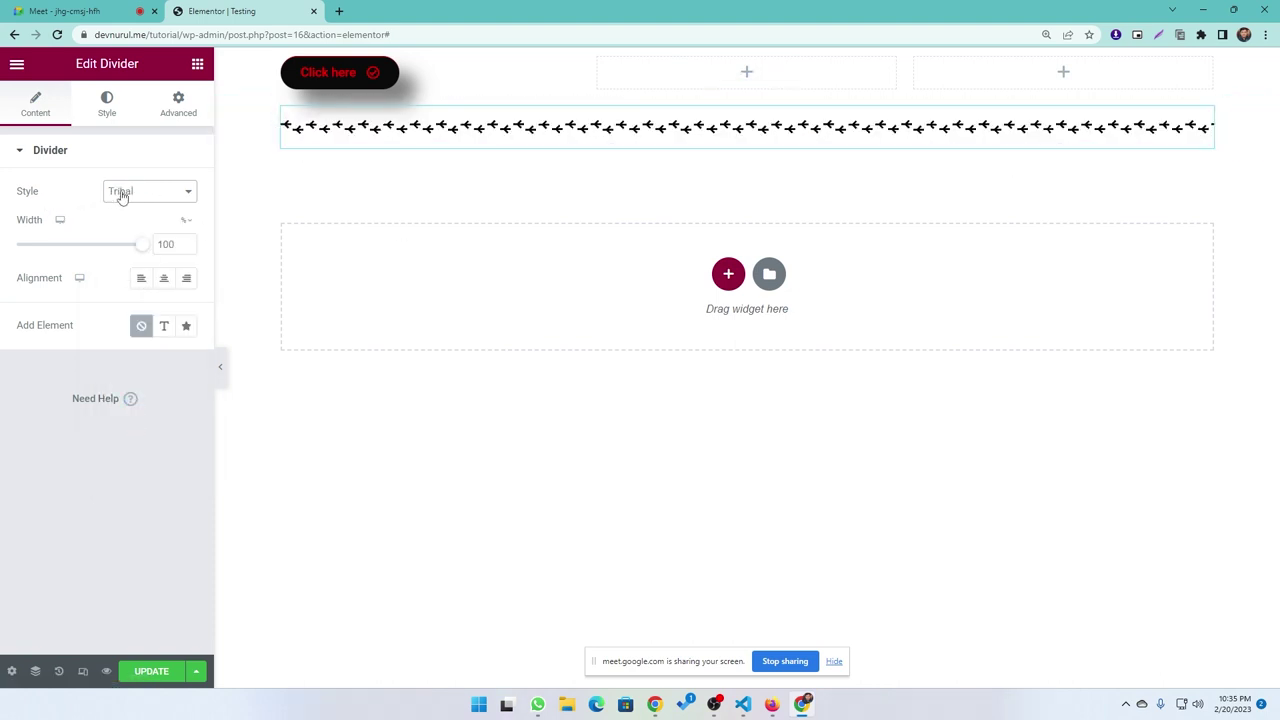
# Try the X and Zigzag styles from the Tribal group on the divider.
pyautogui.click(121, 196)
pyautogui.scroll(-1, 140, 350)
pyautogui.click(140, 435)
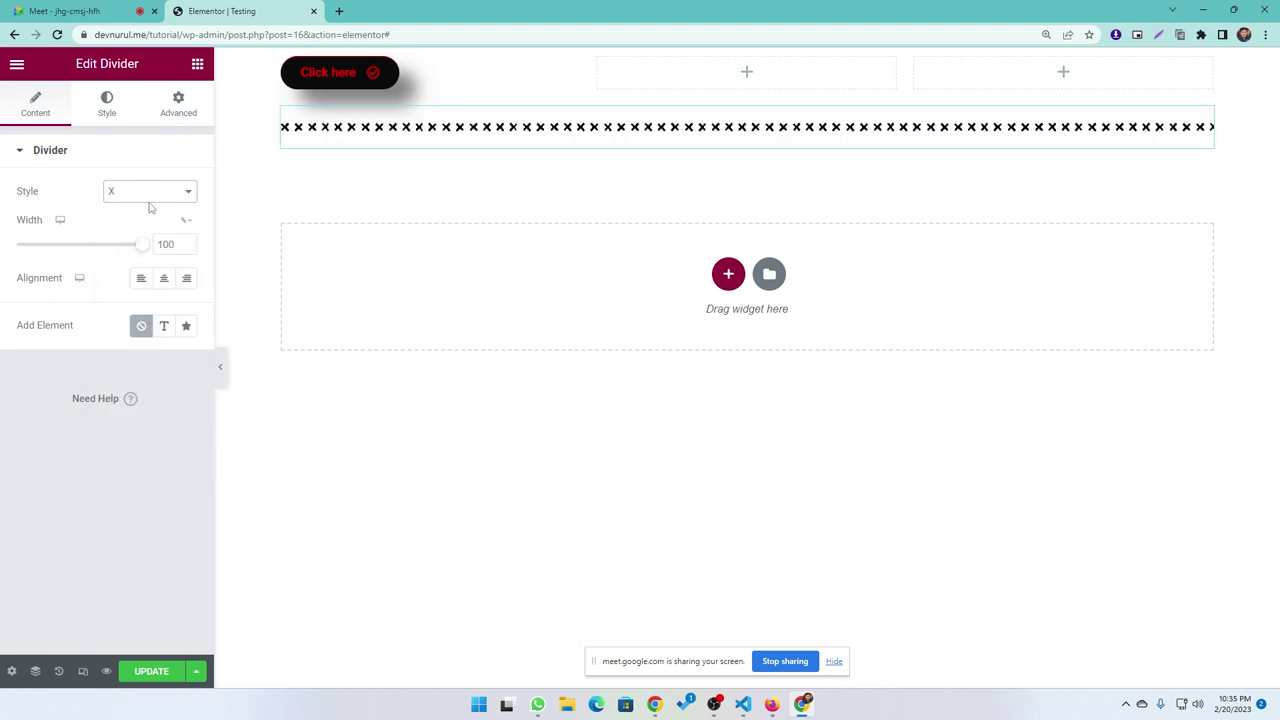
pyautogui.click(143, 191)
pyautogui.scroll(-1, 147, 450)
pyautogui.click(140, 450)
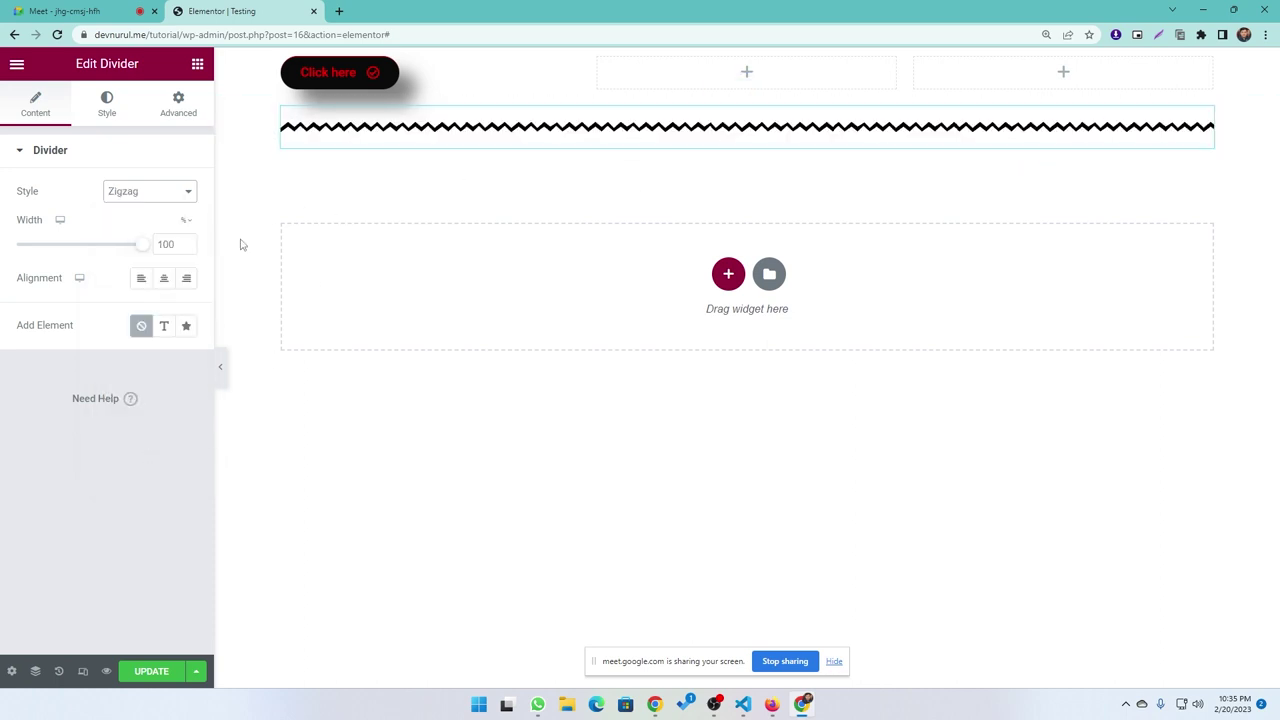
# Set the divider's style to Fir Tree.
pyautogui.moveTo(743, 700)
pyautogui.click(125, 191)
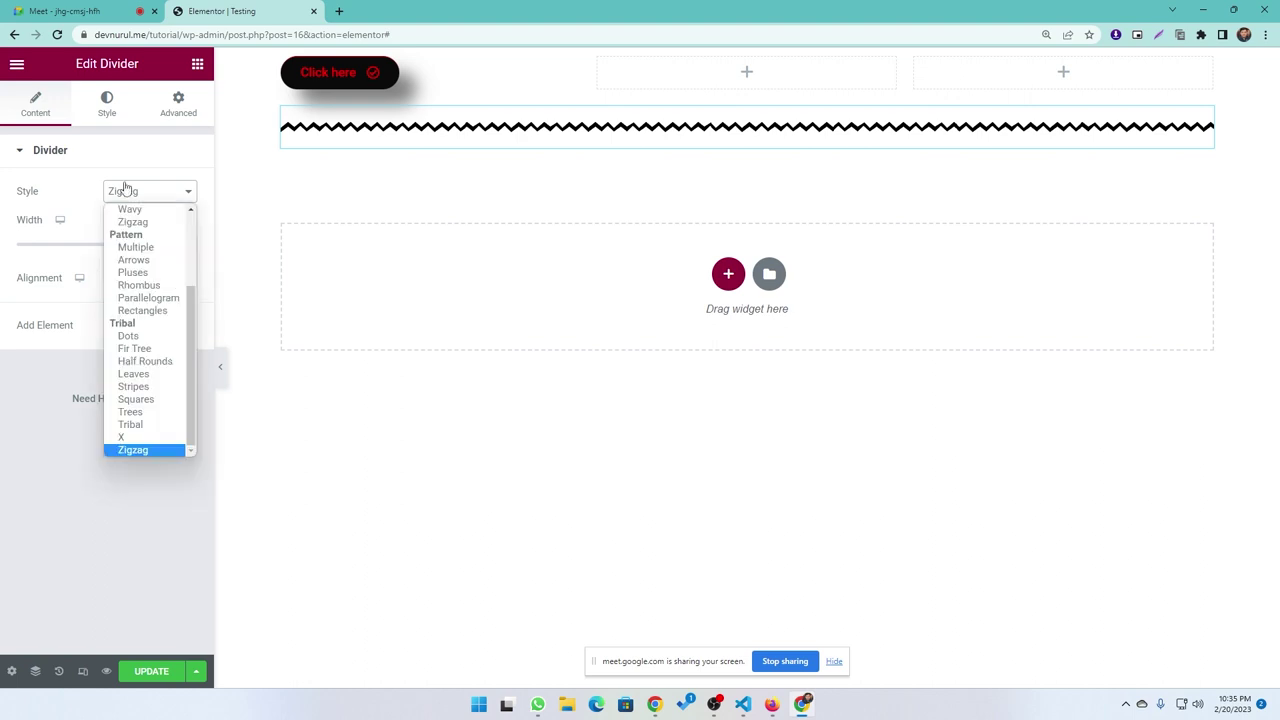
pyautogui.click(126, 359)
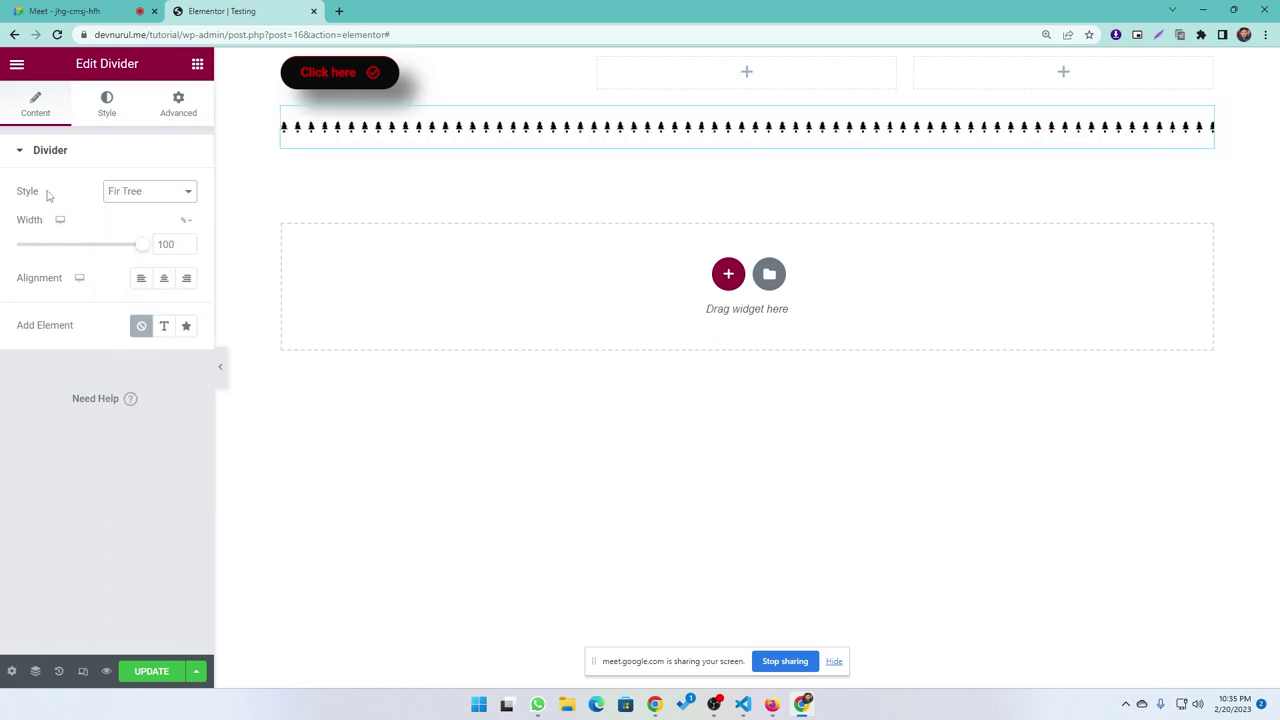
# Try the Wavy style on the divider and set its style back to Solid.
pyautogui.click(140, 195)
pyautogui.click(137, 312)
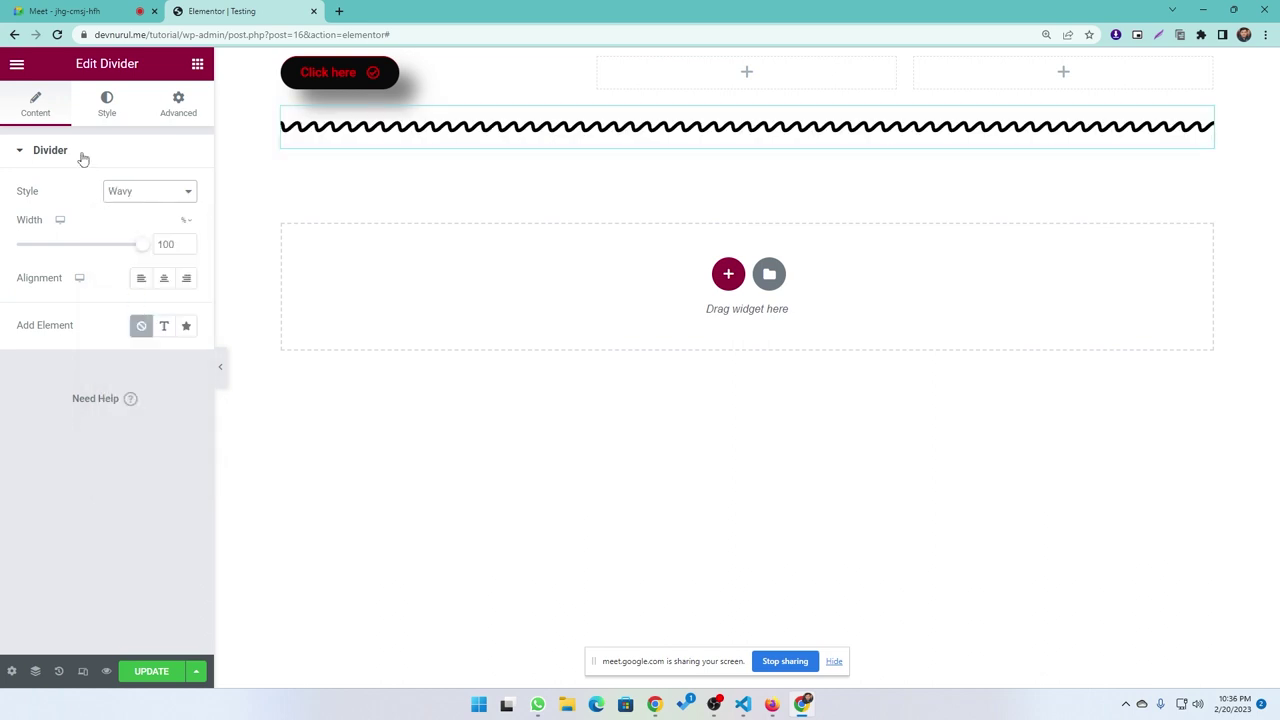
pyautogui.click(129, 193)
pyautogui.click(135, 225)
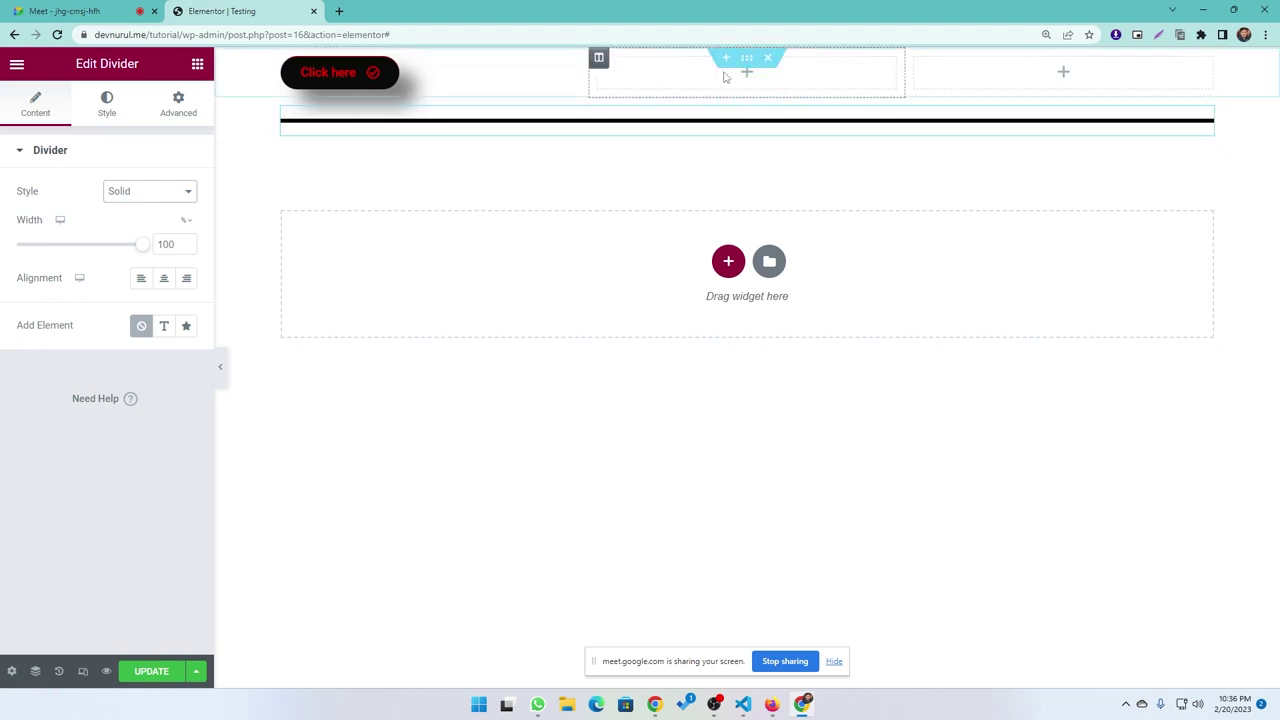
# Open the middle column's border styling, unlink the border radius values and set the bottom radius to 14 px.
pyautogui.click(598, 57)
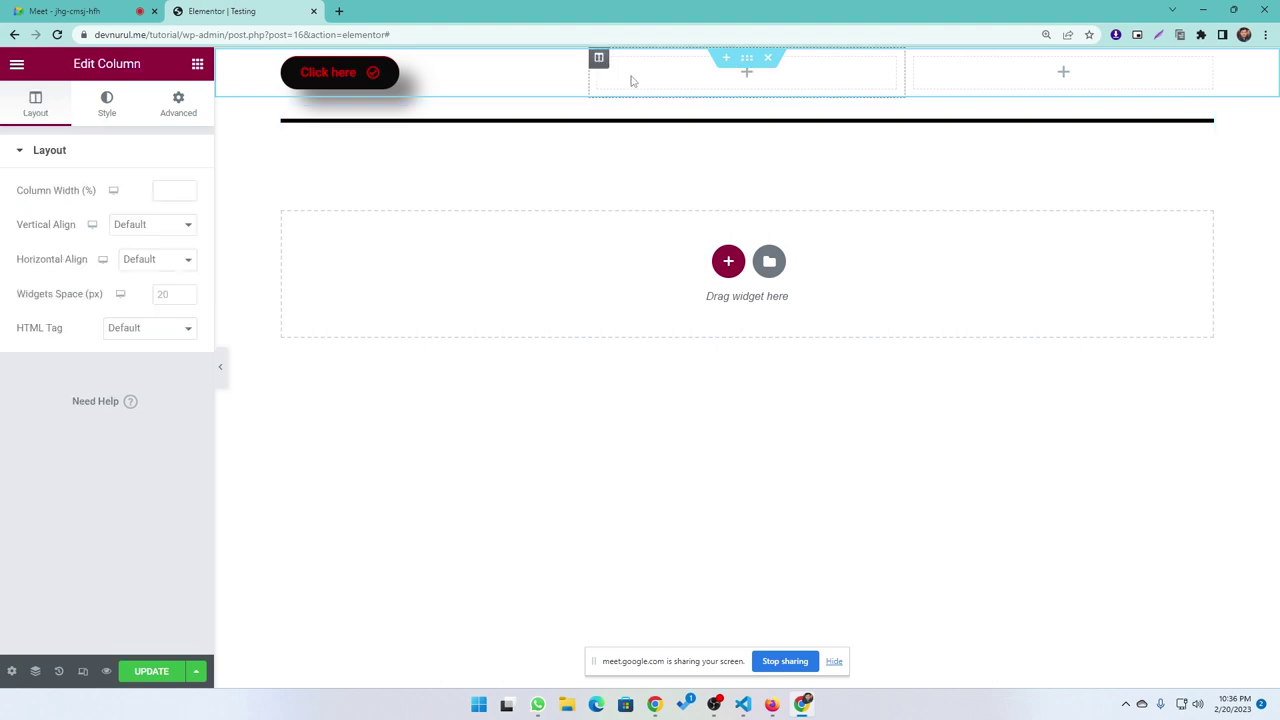
pyautogui.click(107, 97)
pyautogui.click(40, 275)
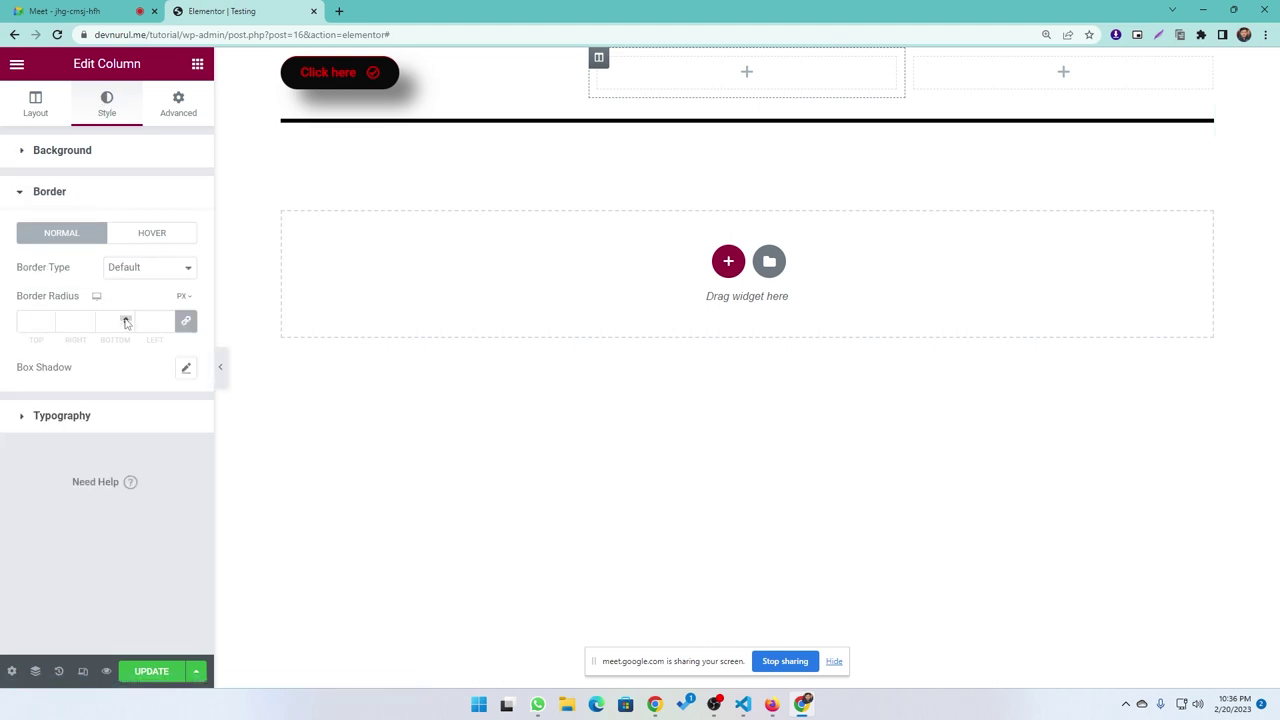
pyautogui.click(185, 320)
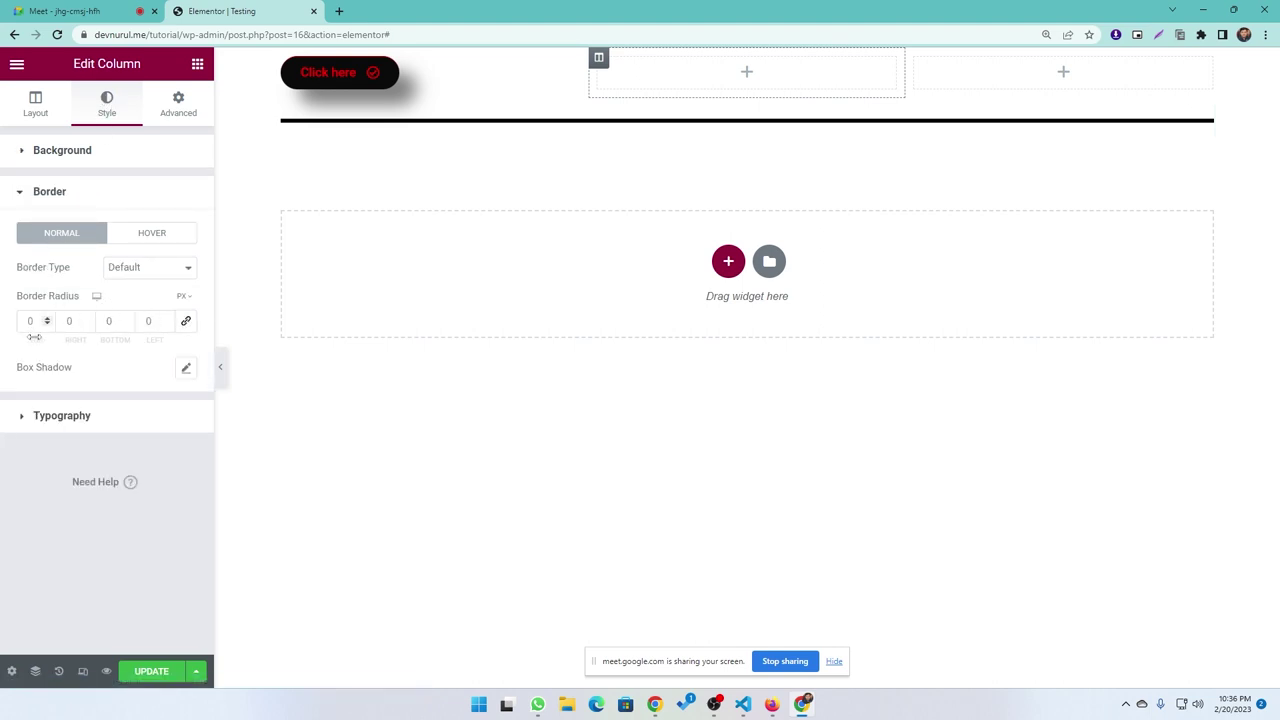
pyautogui.click(116, 320)
# Add a box shadow to the middle column with its color set to fully opaque black, rgba(0, 0, 0, 1).
pyautogui.click(189, 367)
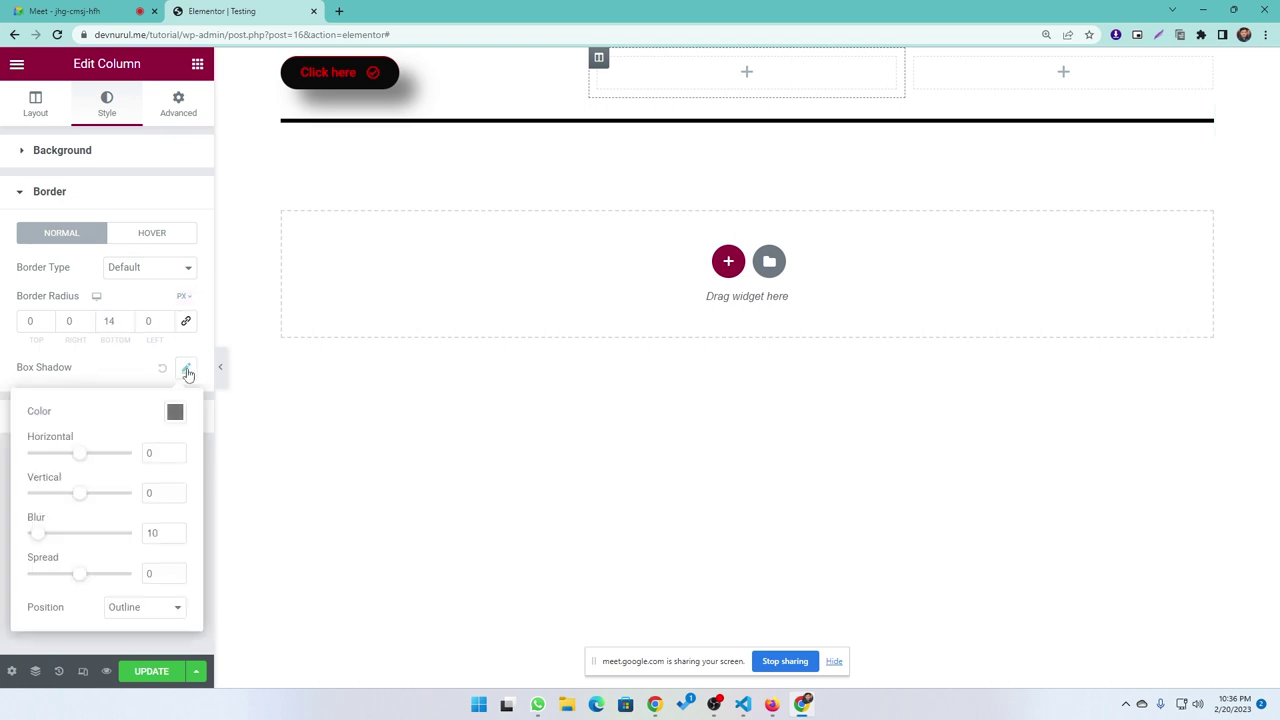
pyautogui.click(175, 410)
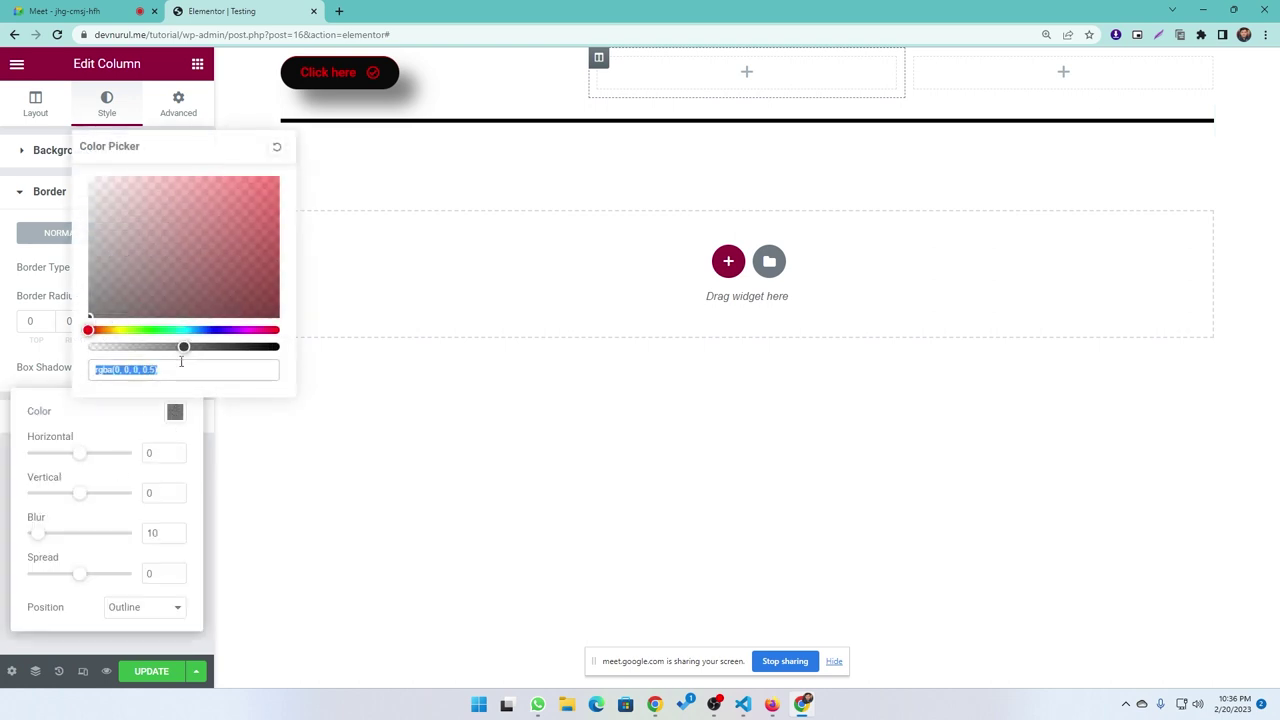
pyautogui.moveTo(183, 346); pyautogui.dragTo(293, 346)
pyautogui.moveTo(218, 258); pyautogui.dragTo(271, 320)
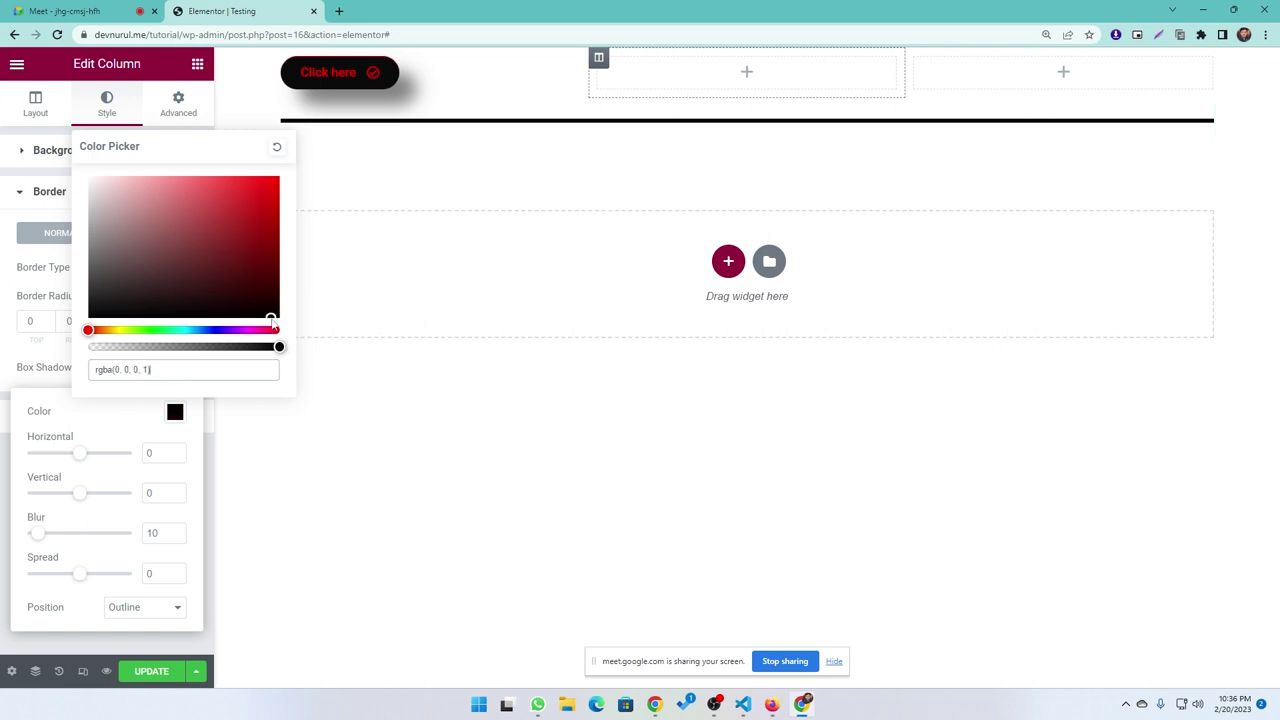
pyautogui.click(24, 260)
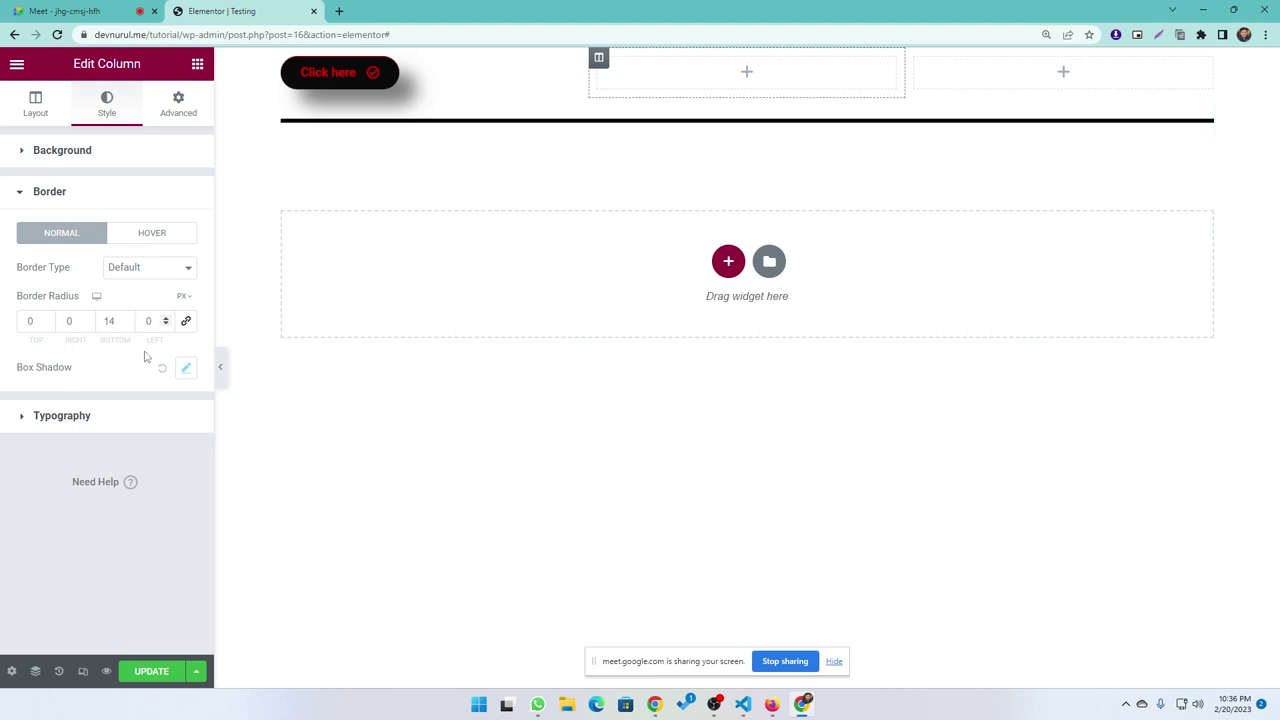
pyautogui.click(186, 370)
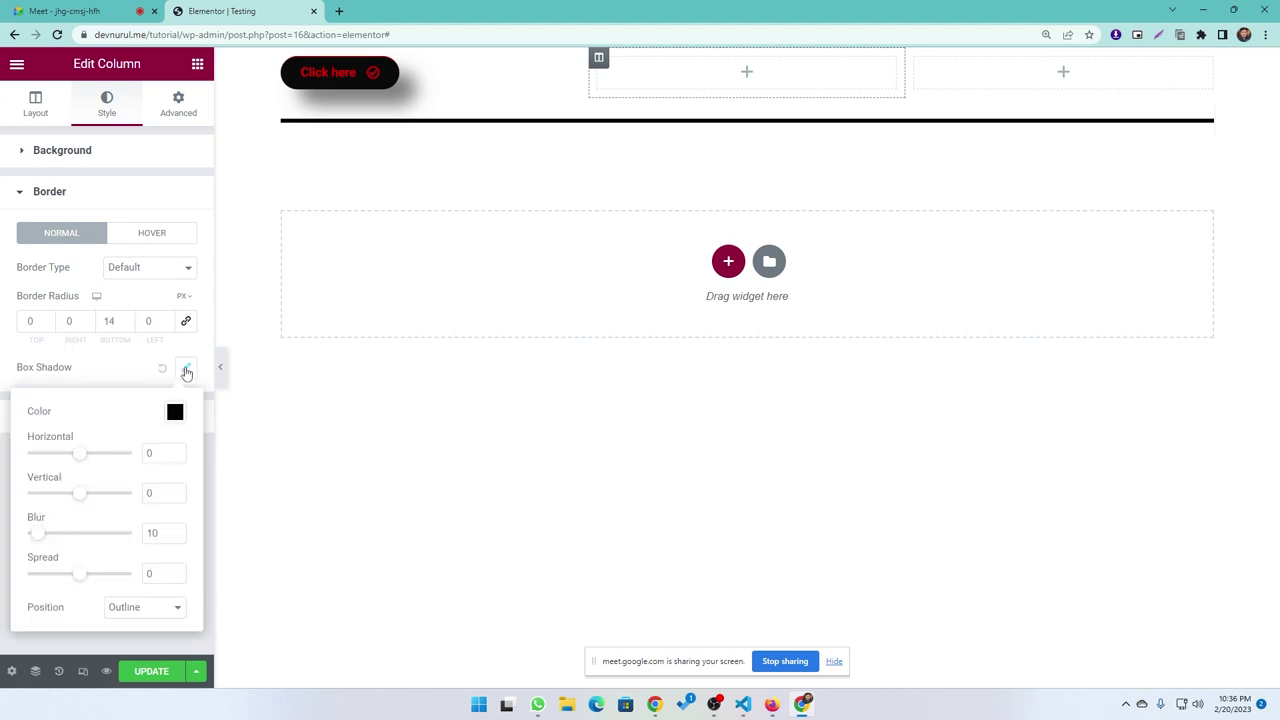
pyautogui.click(125, 384)
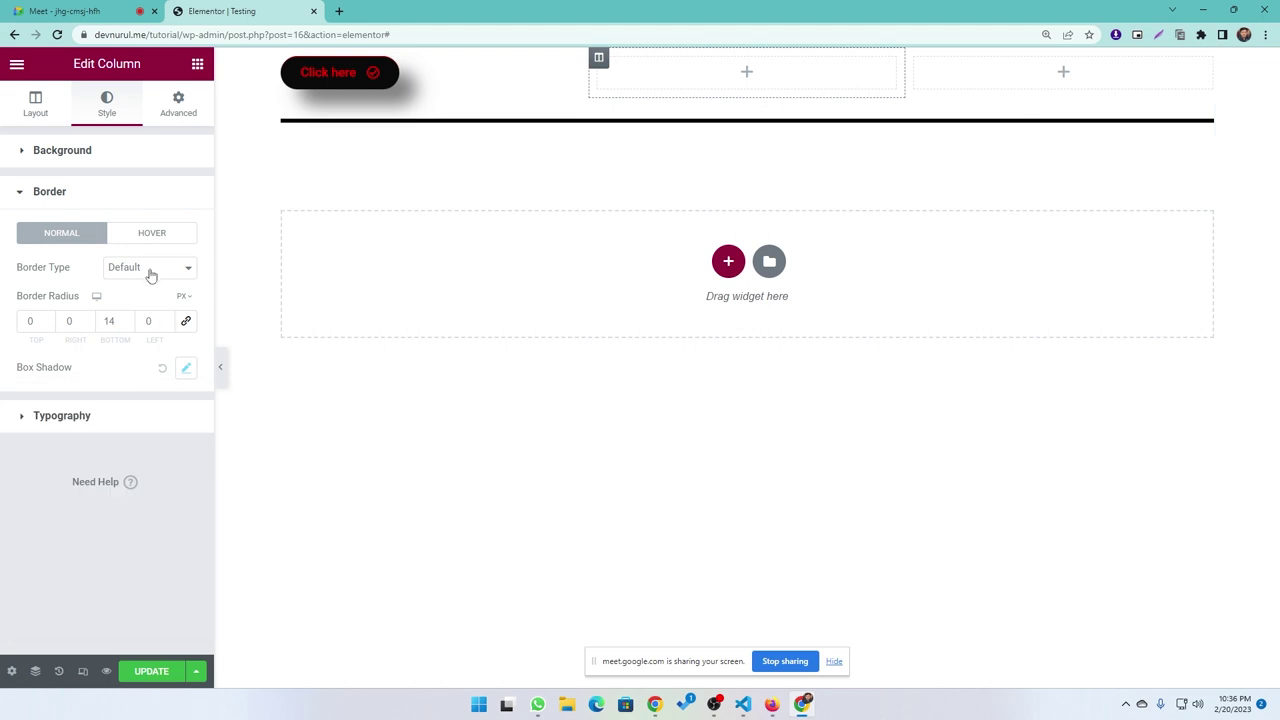
# Set the middle column's border type to Solid and clear its bottom border radius.
pyautogui.click(153, 269)
pyautogui.click(126, 309)
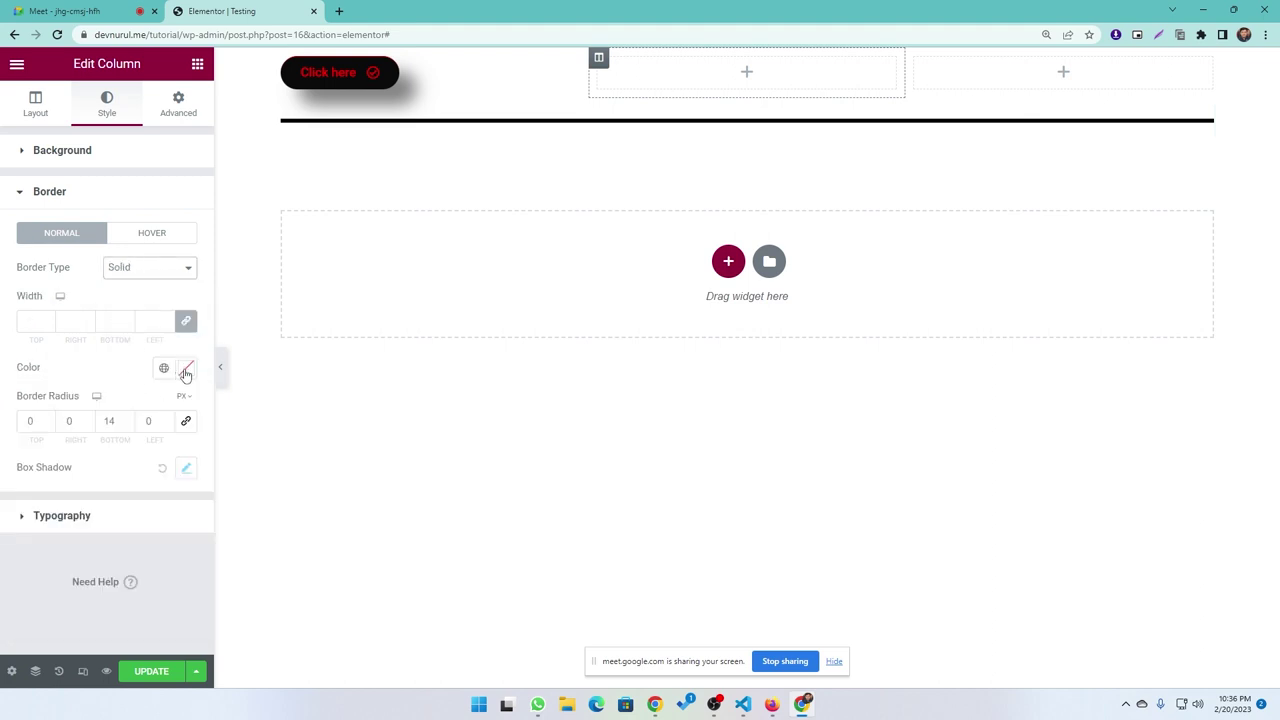
pyautogui.doubleClick(98, 424)
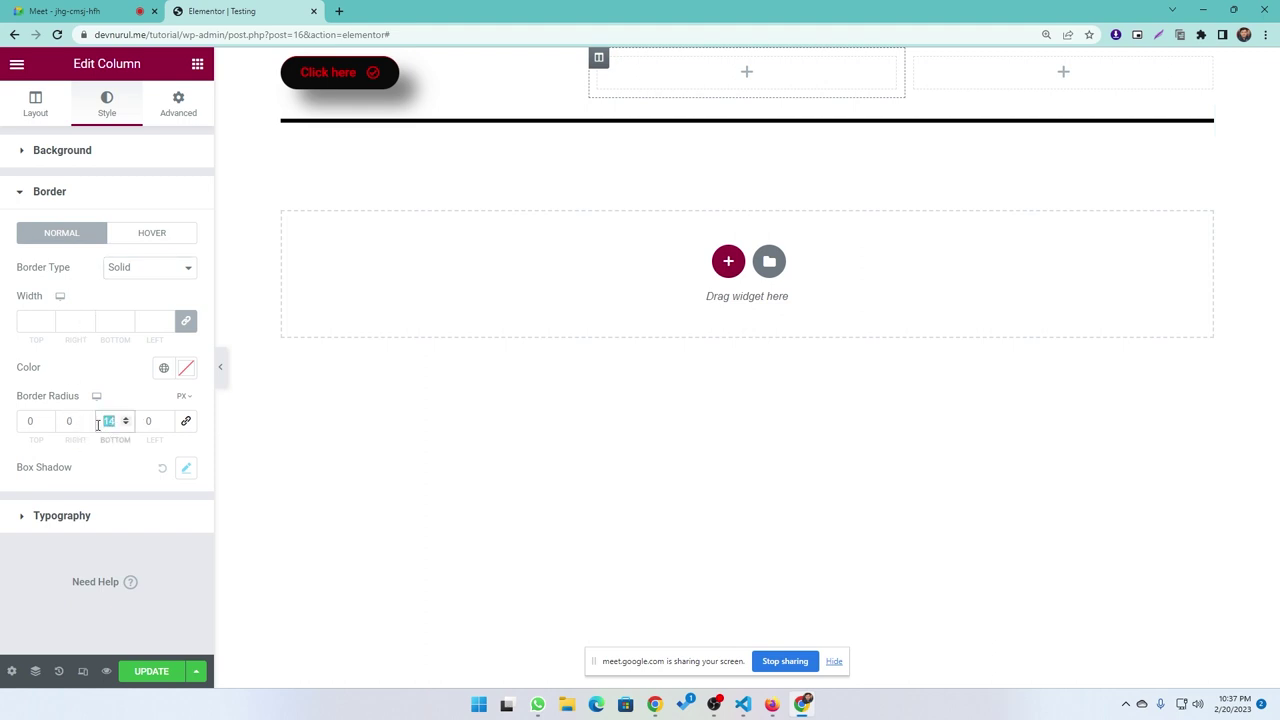
pyautogui.press('BackSpace')
# Unlink the middle column's border width values and set only the bottom width to 10.
pyautogui.click(111, 327)
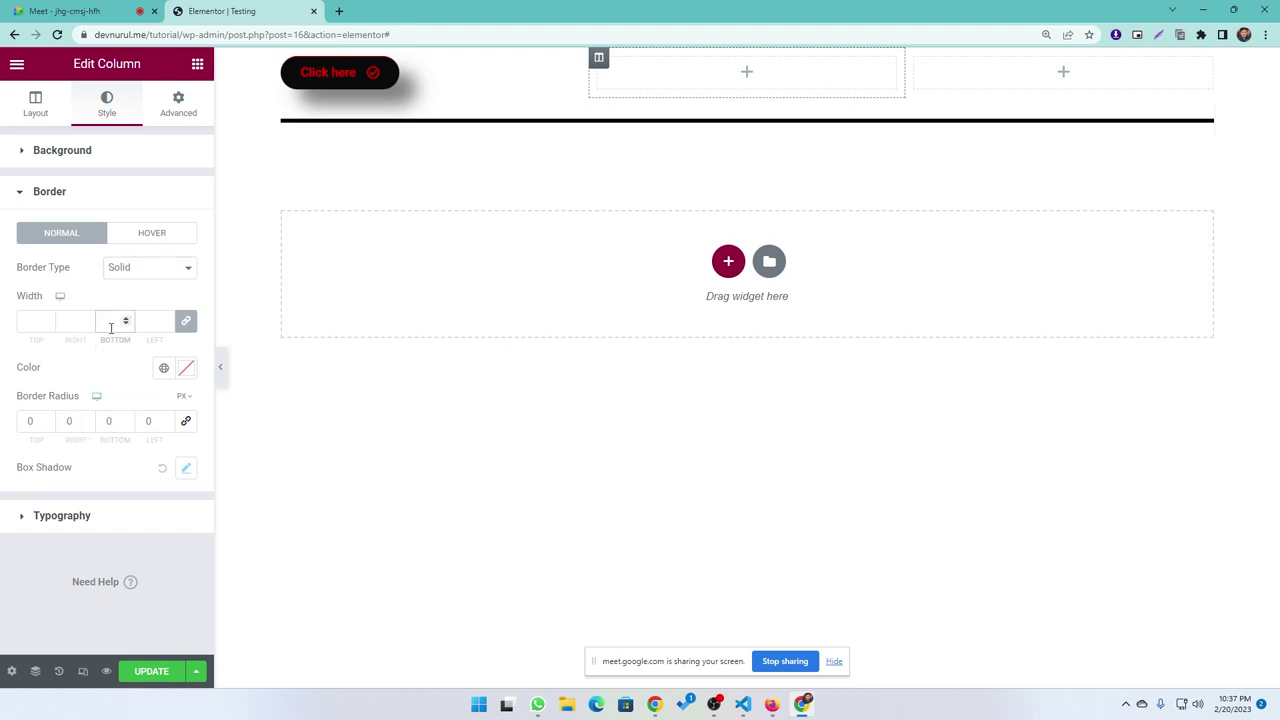
pyautogui.write('0')
pyautogui.press('BackSpace')
pyautogui.press('BackSpace')
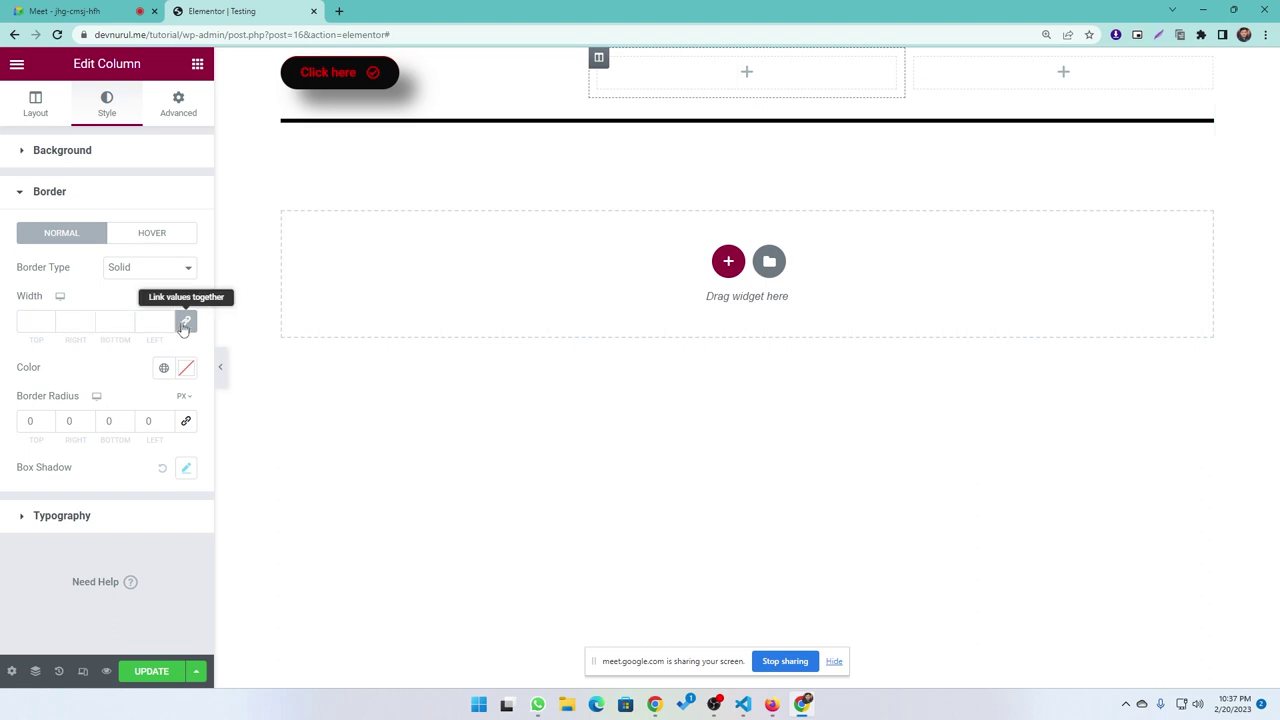
pyautogui.click(186, 320)
pyautogui.doubleClick(100, 322)
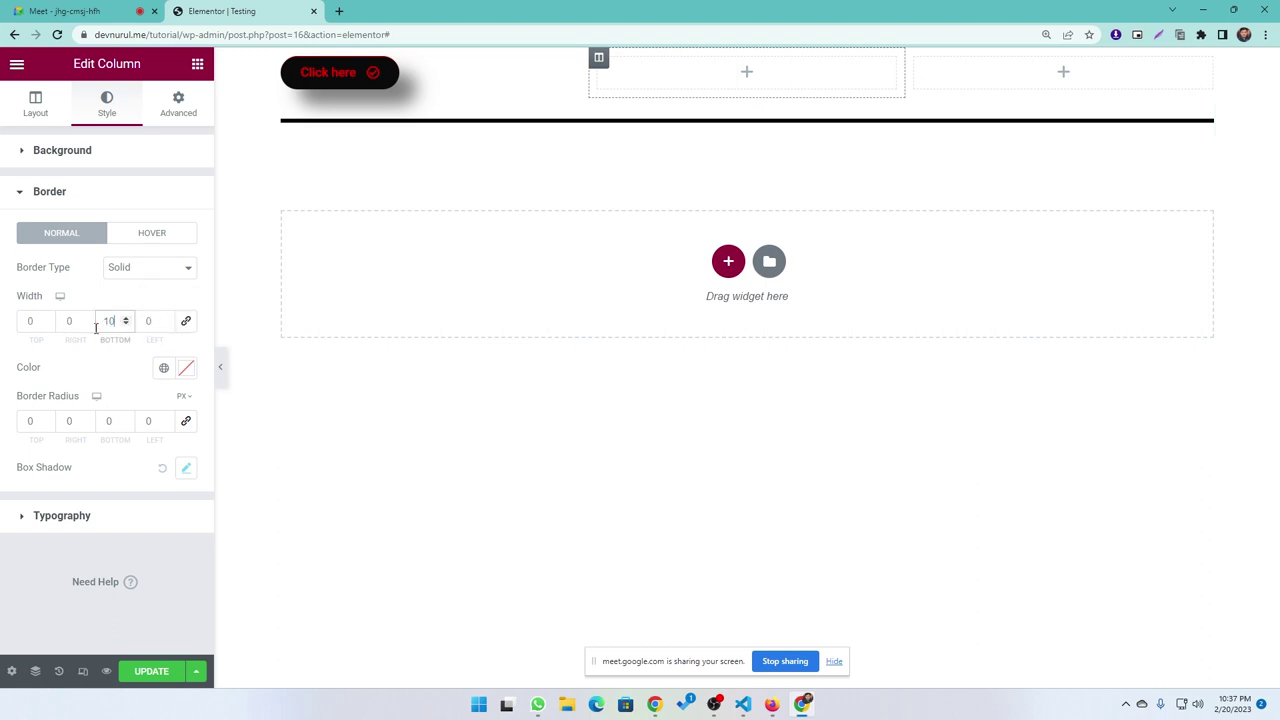
# Set the middle column's border color to red, #FF0202.
pyautogui.click(186, 368)
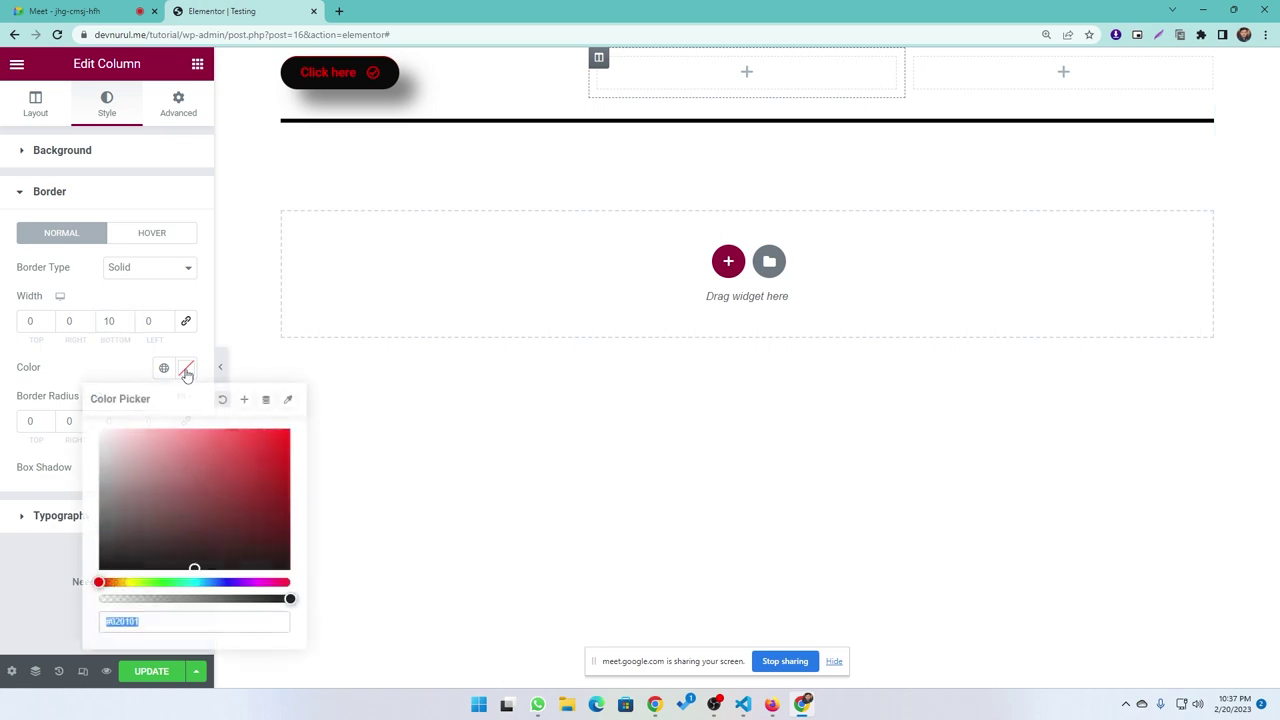
pyautogui.click(223, 457)
pyautogui.click(277, 443)
pyautogui.click(270, 441)
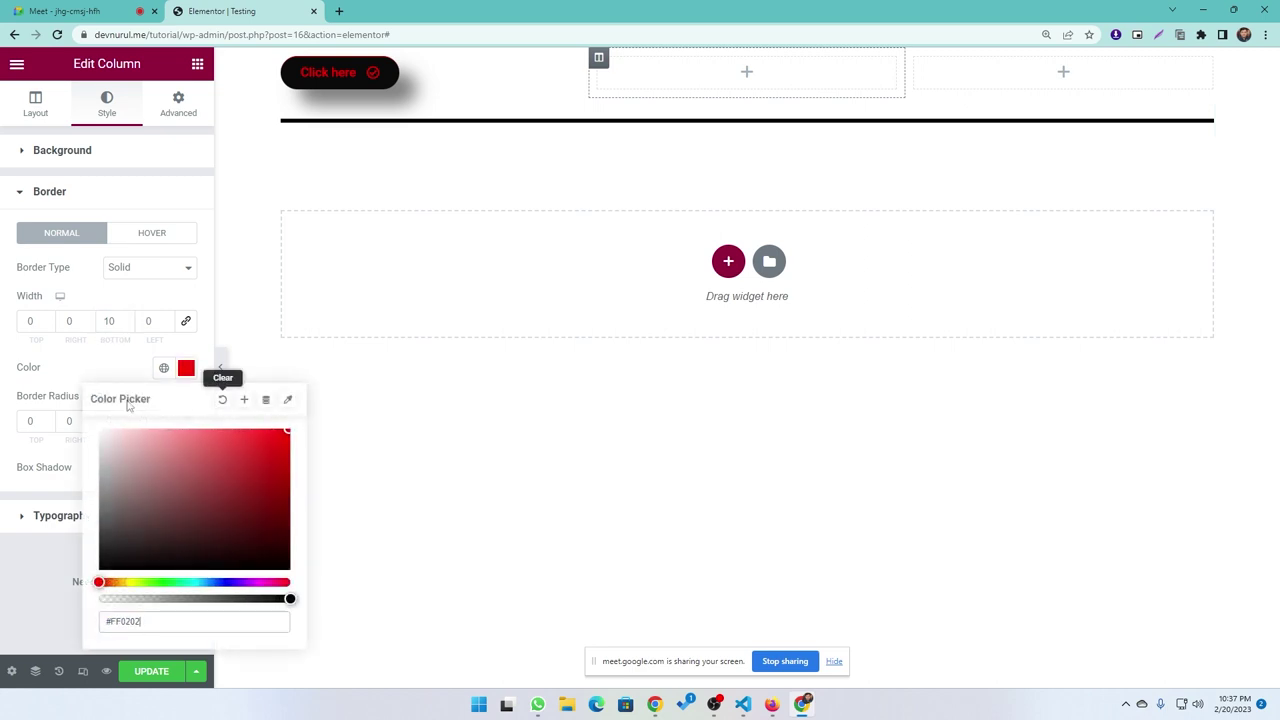
pyautogui.click(86, 366)
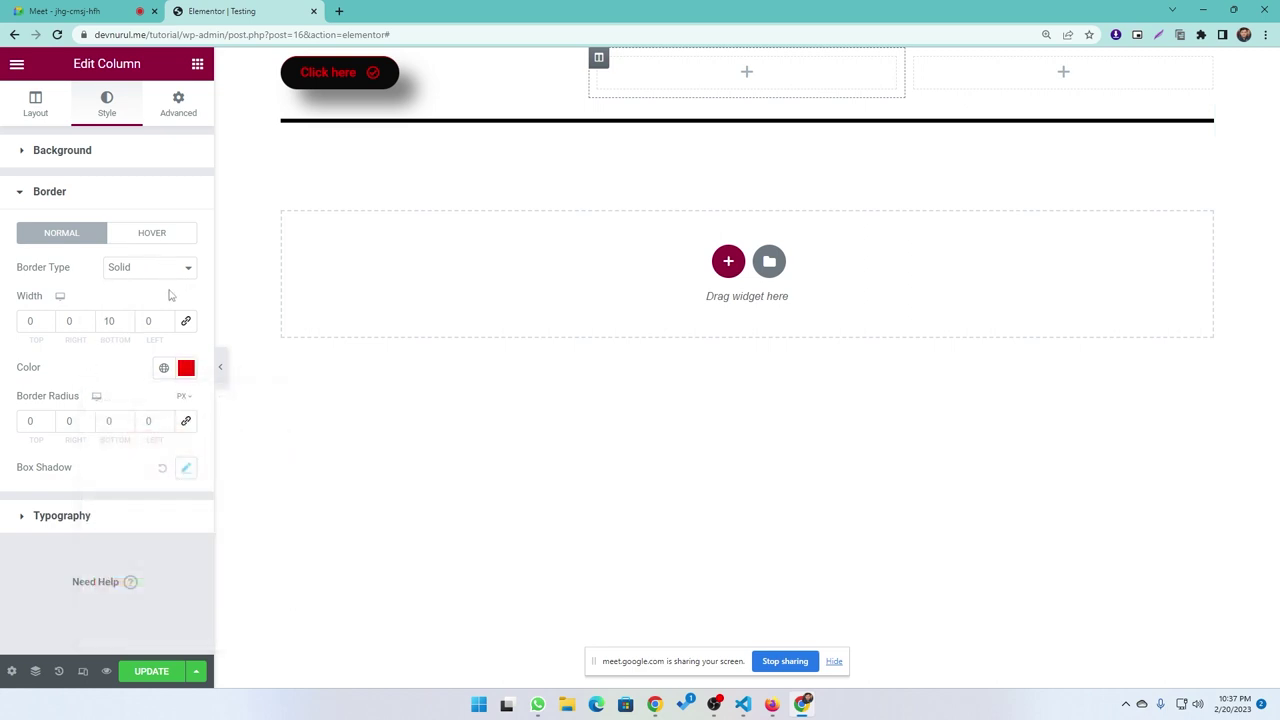
# Update the page, preview the changes in the browser and return to the Elementor editor.
pyautogui.click(150, 671)
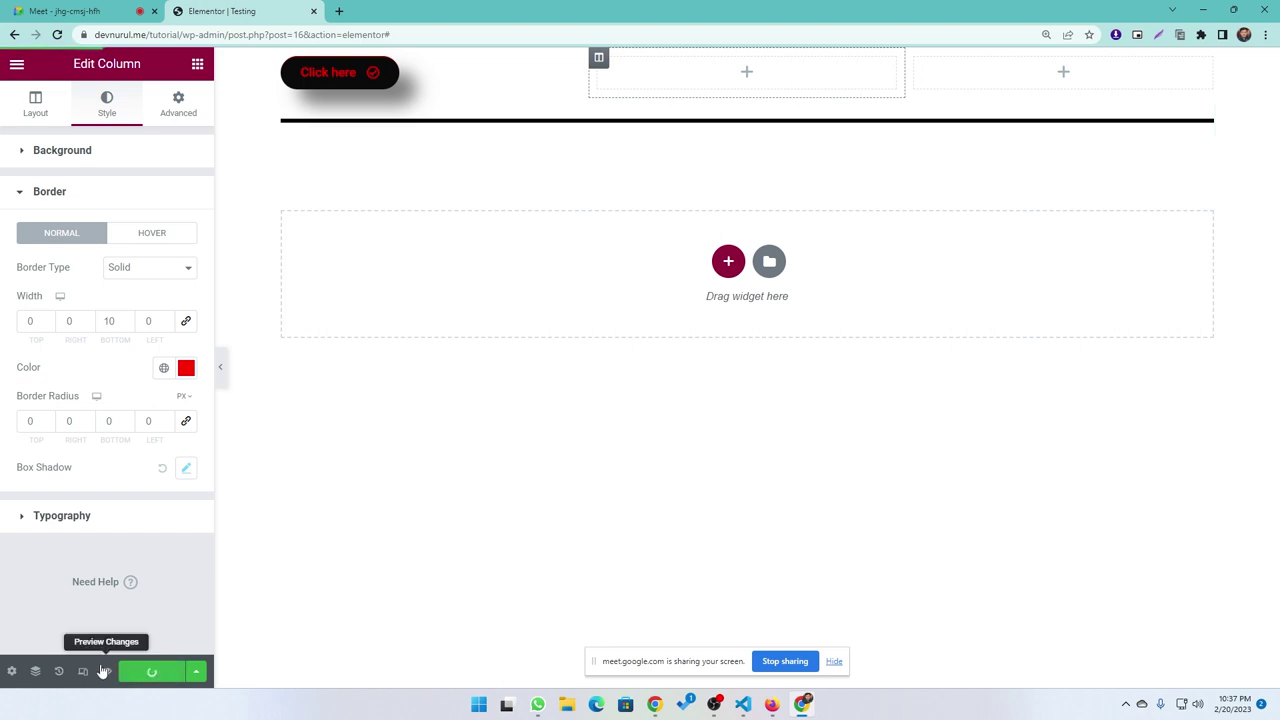
pyautogui.click(106, 671)
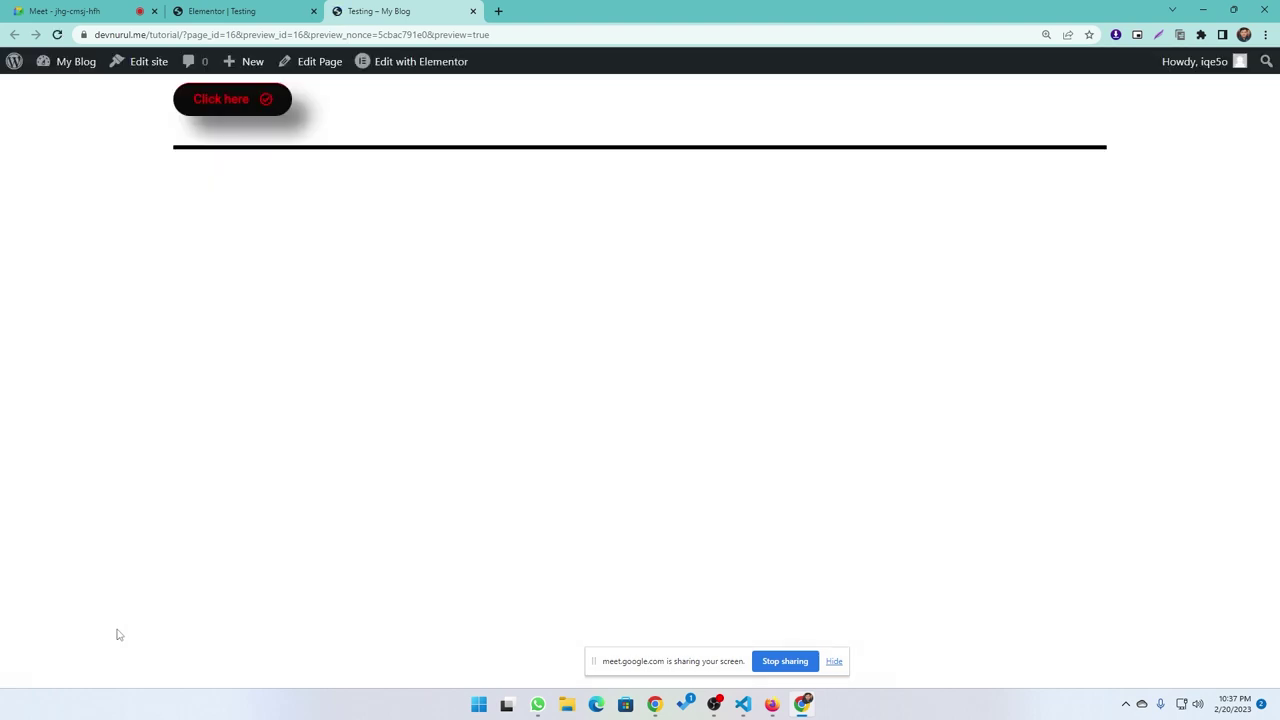
pyautogui.click(245, 12)
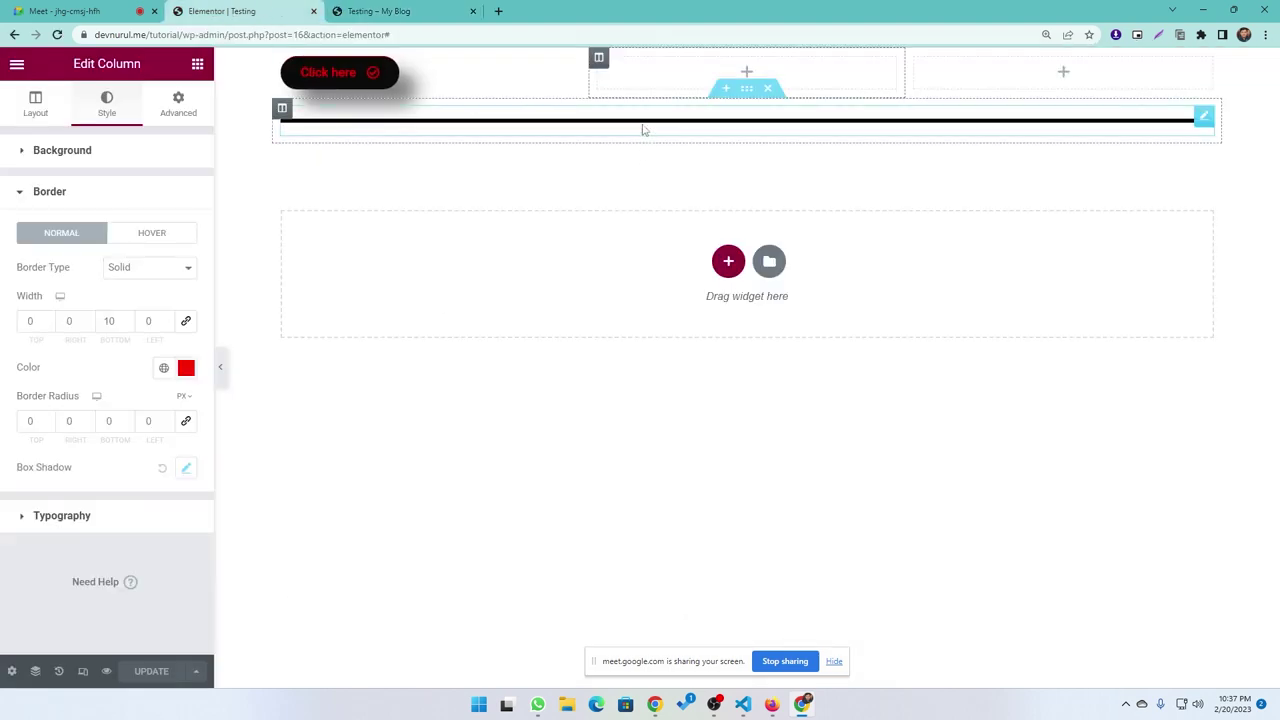
# Reopen the middle column's border settings and check the border type, leaving it at Solid.
pyautogui.click(658, 87)
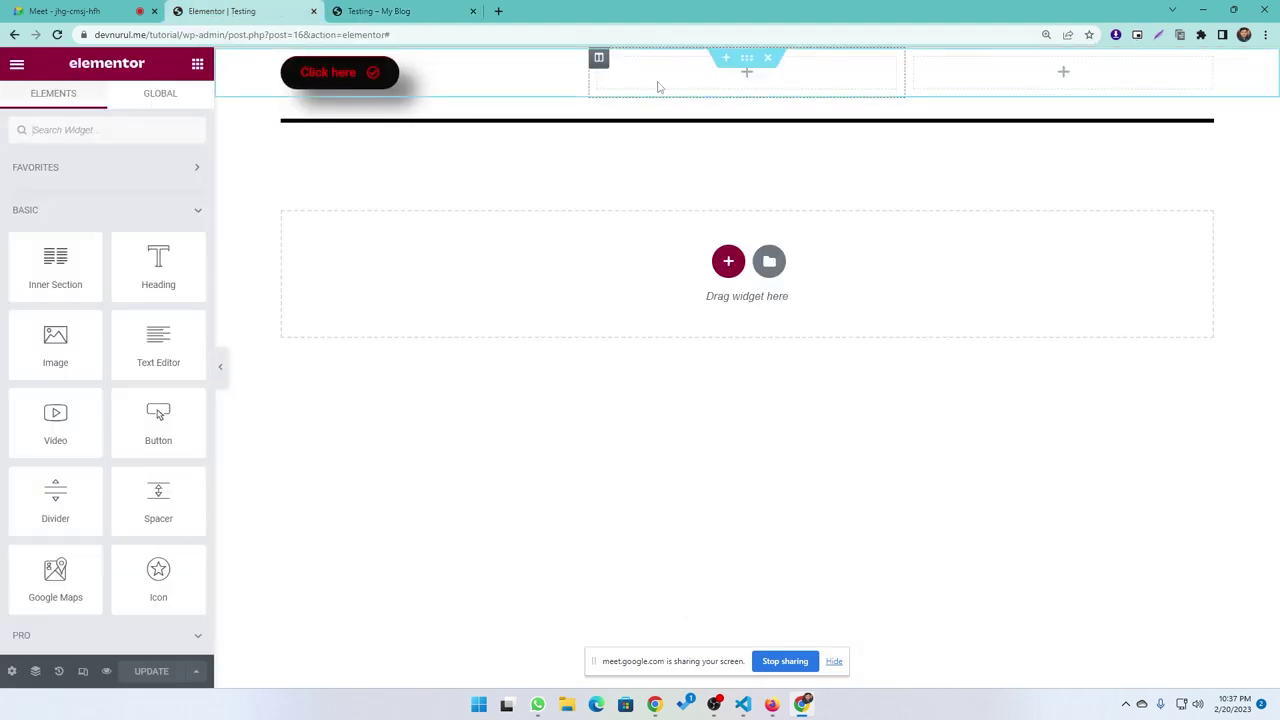
pyautogui.click(598, 57)
pyautogui.click(88, 285)
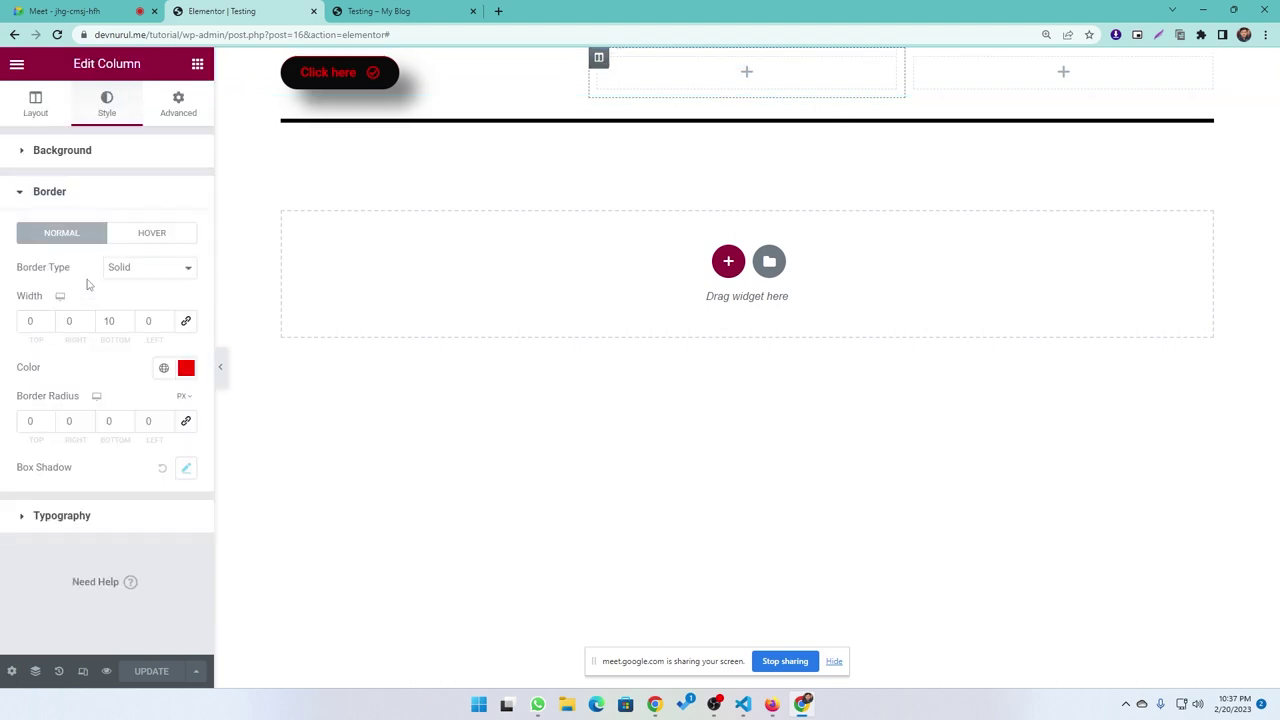
pyautogui.click(138, 270)
pyautogui.click(141, 272)
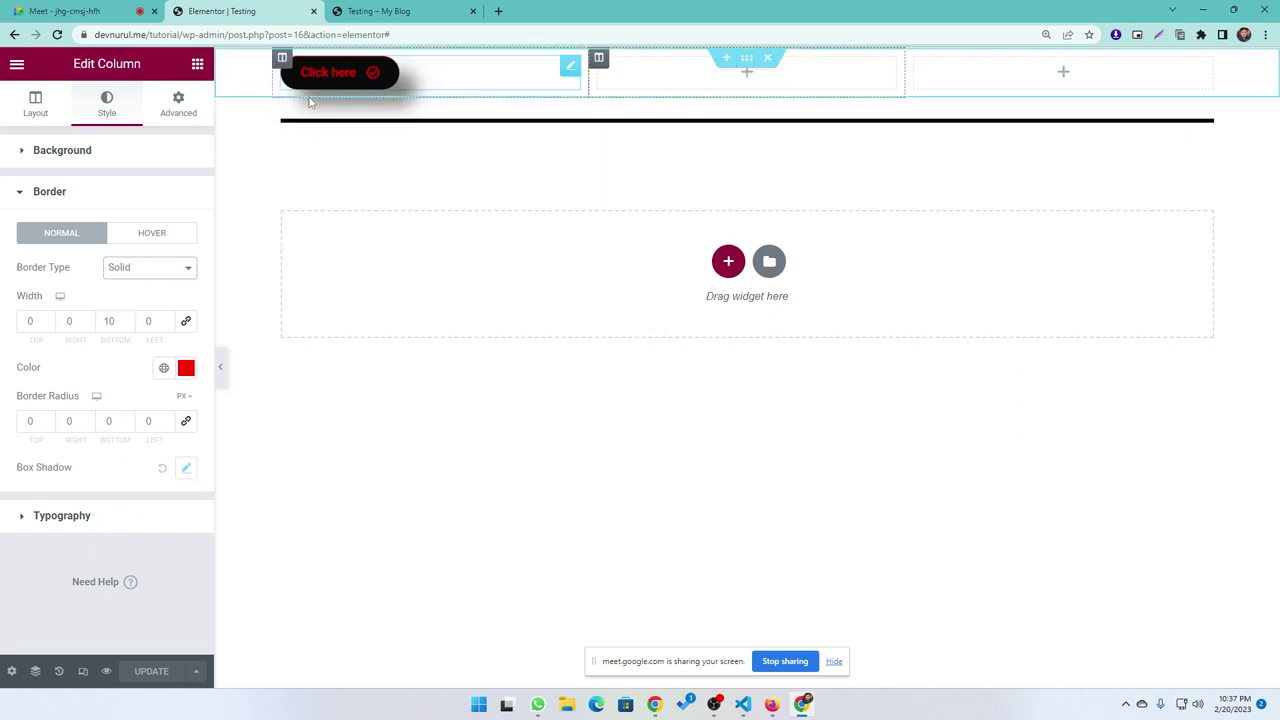
# Add a Heading widget to the middle column of the three-column section.
pyautogui.click(197, 63)
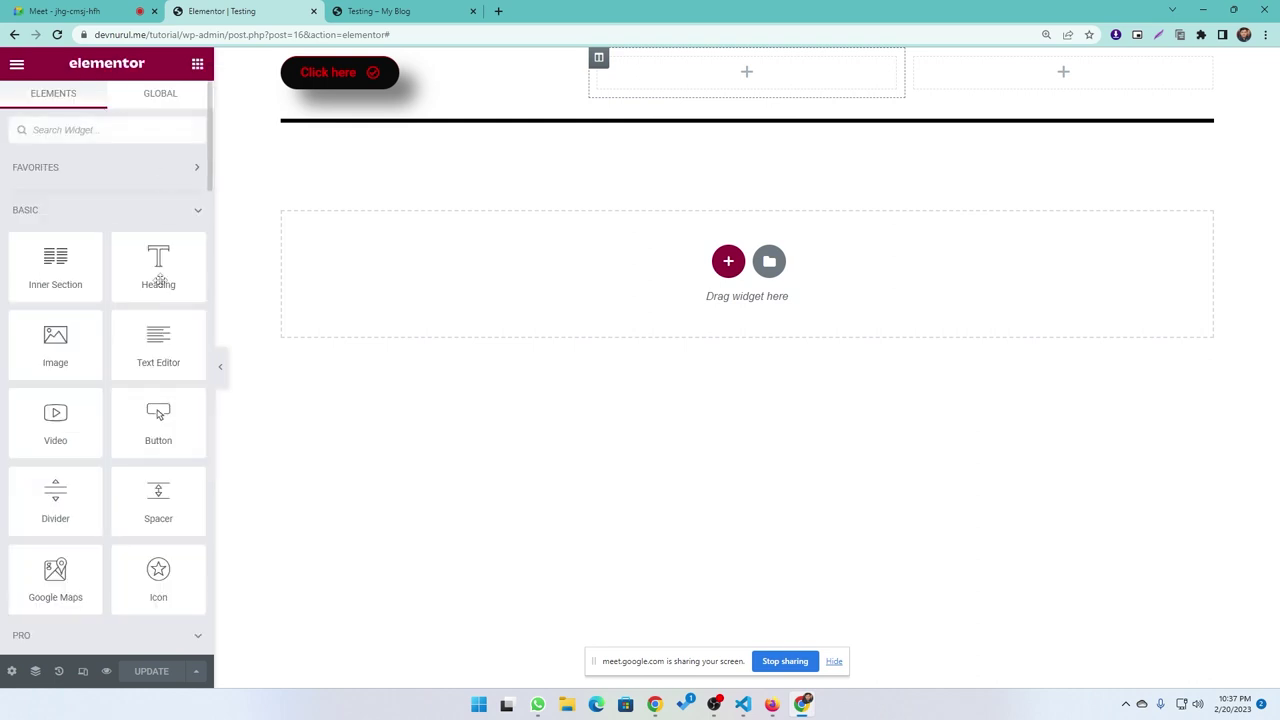
pyautogui.moveTo(158, 268); pyautogui.dragTo(655, 70)
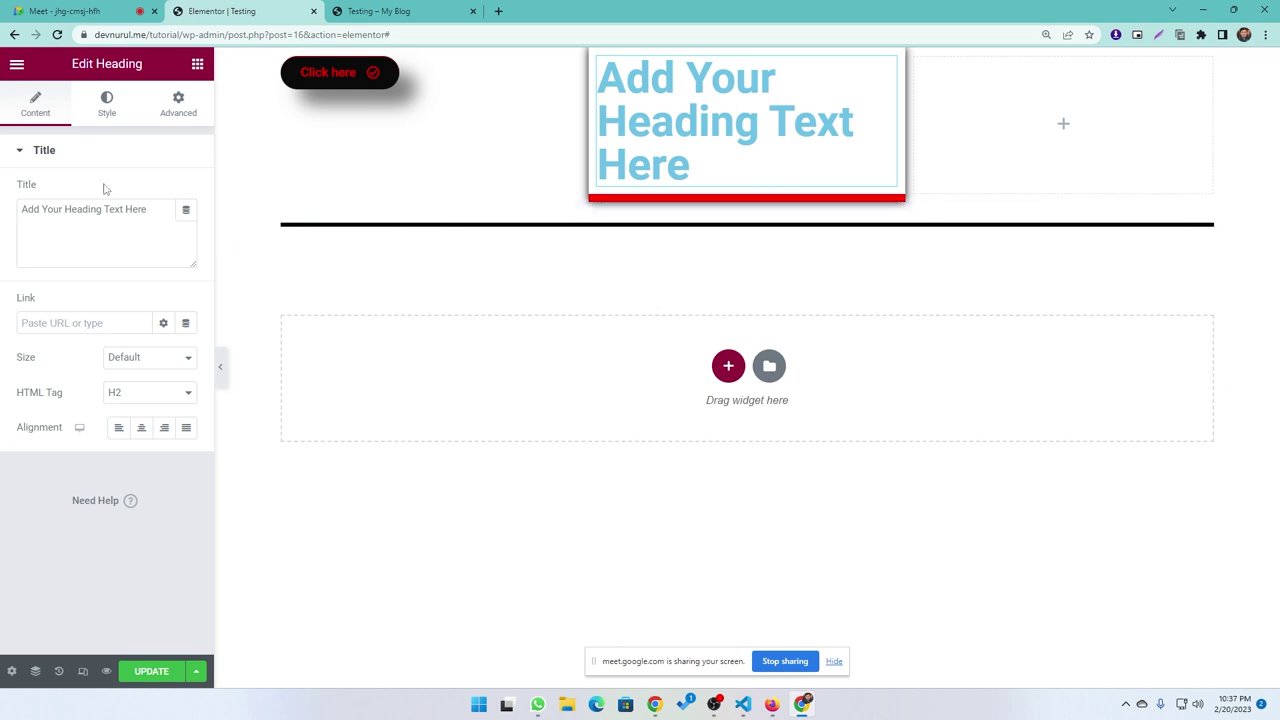
# Add a Spacer widget above the divider and set its space to 38 px.
pyautogui.click(197, 63)
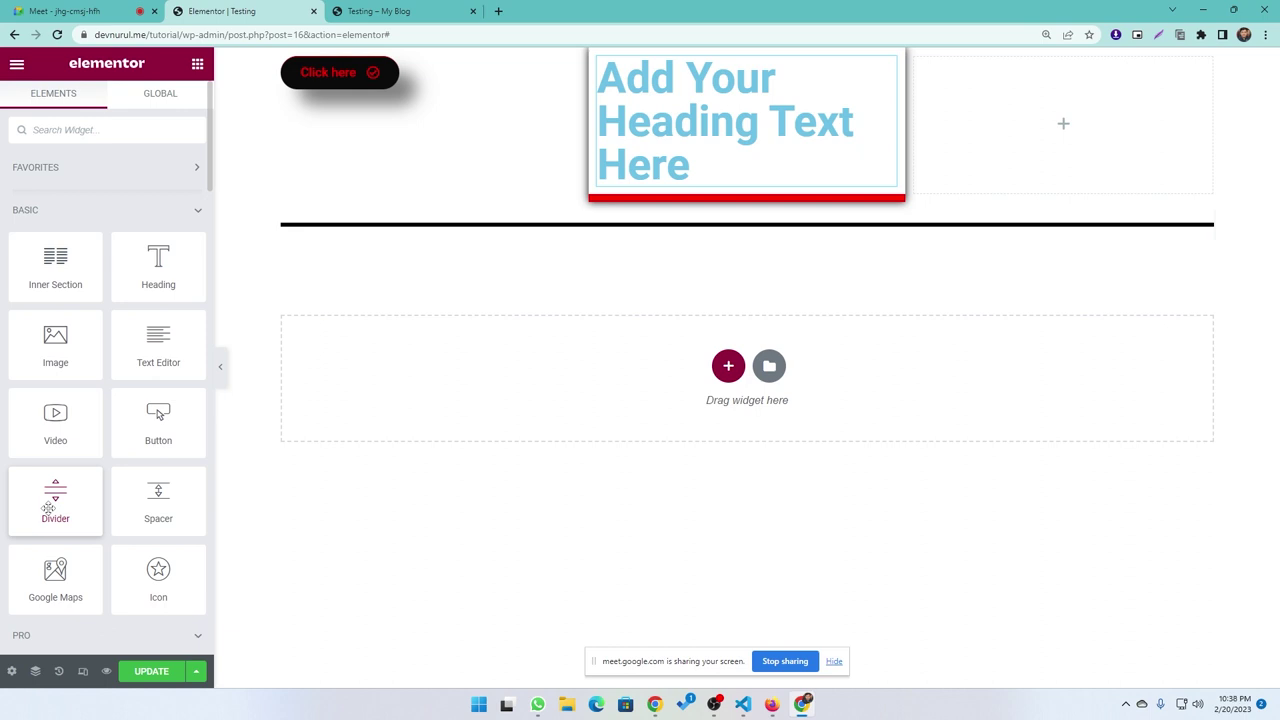
pyautogui.scroll(-2, 122, 381)
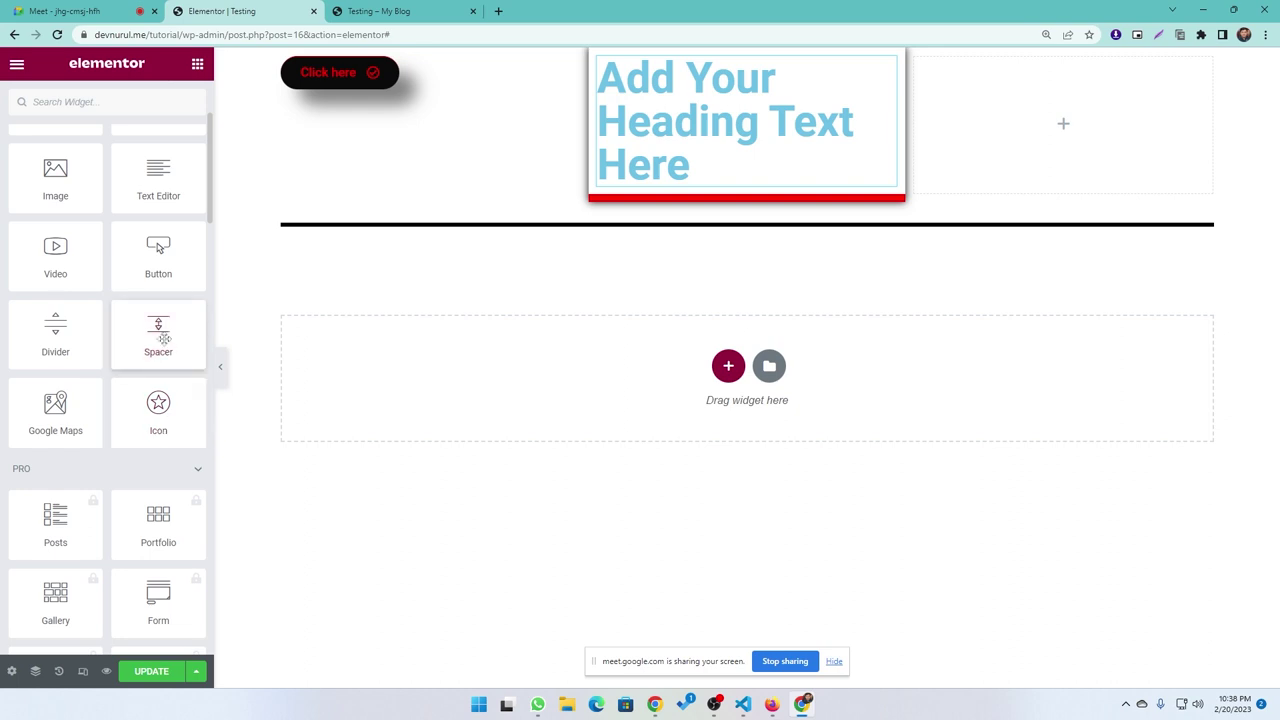
pyautogui.moveTo(160, 335); pyautogui.dragTo(667, 216)
pyautogui.moveTo(25, 213)
pyautogui.mouseDown()
pyautogui.moveTo(71, 211)
pyautogui.moveTo(25, 210)
pyautogui.moveTo(60, 214)
pyautogui.moveTo(20, 214)
pyautogui.moveTo(16, 233)
pyautogui.mouseUp()
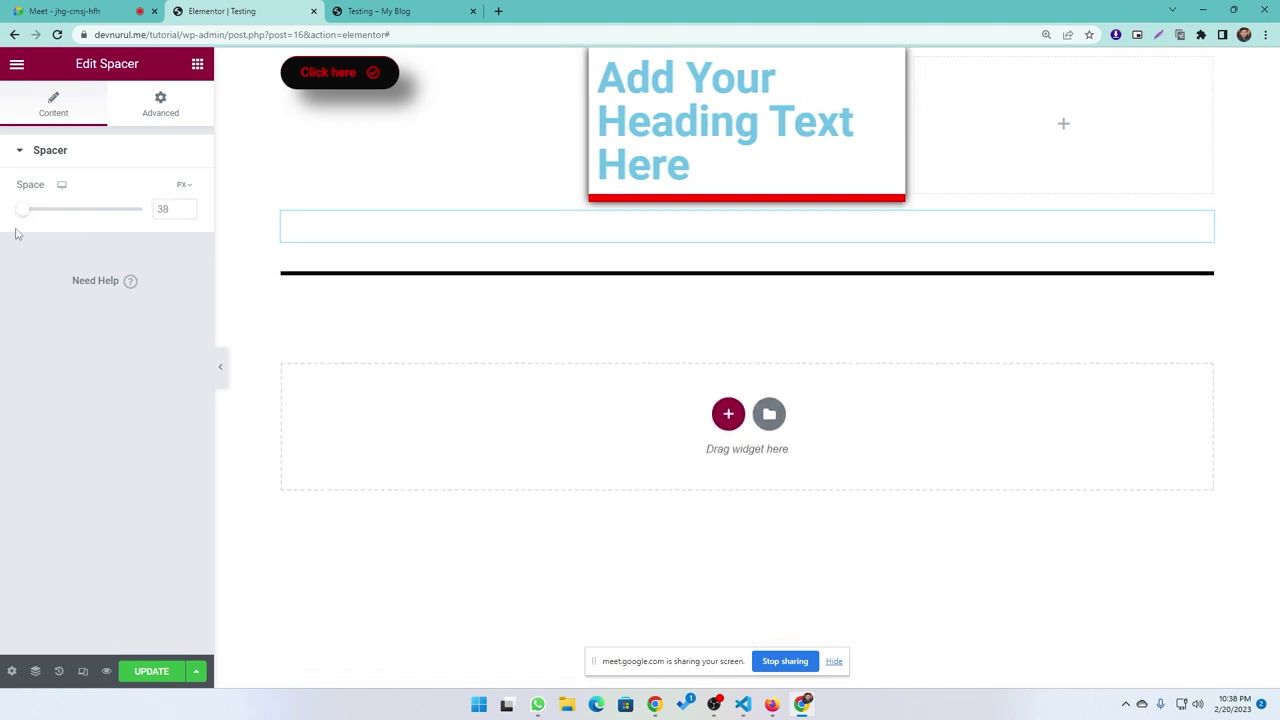
# Add a Google Maps widget between the spacer and the divider.
pyautogui.click(197, 63)
pyautogui.scroll(-3, 165, 460)
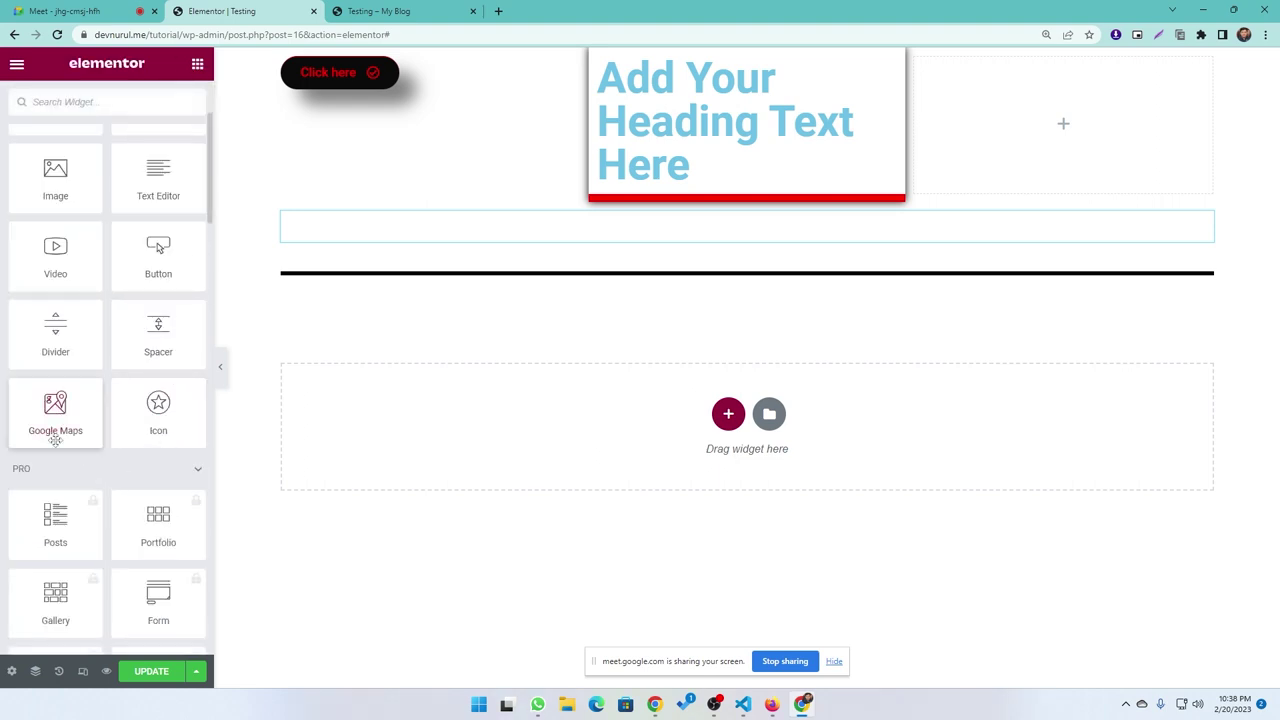
pyautogui.moveTo(57, 434); pyautogui.dragTo(681, 240)
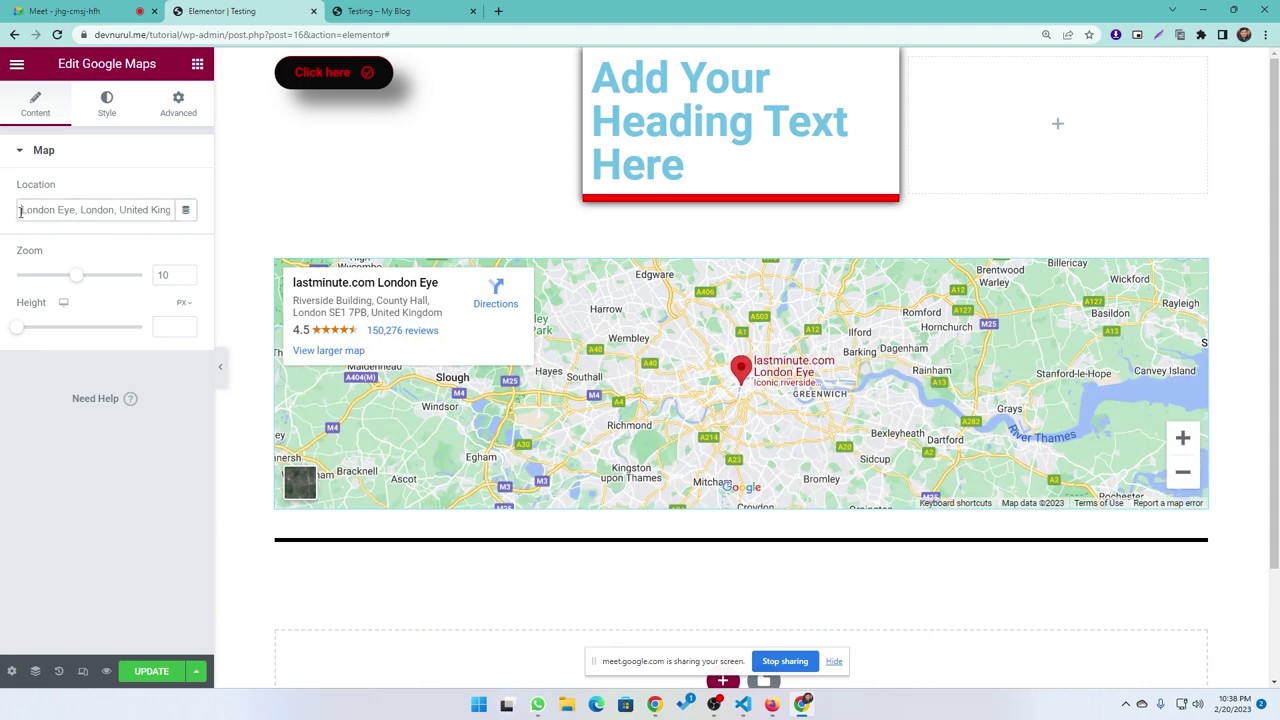
# Check the map's location text and set the map's height to 207 px.
pyautogui.moveTo(28, 216); pyautogui.dragTo(180, 212)
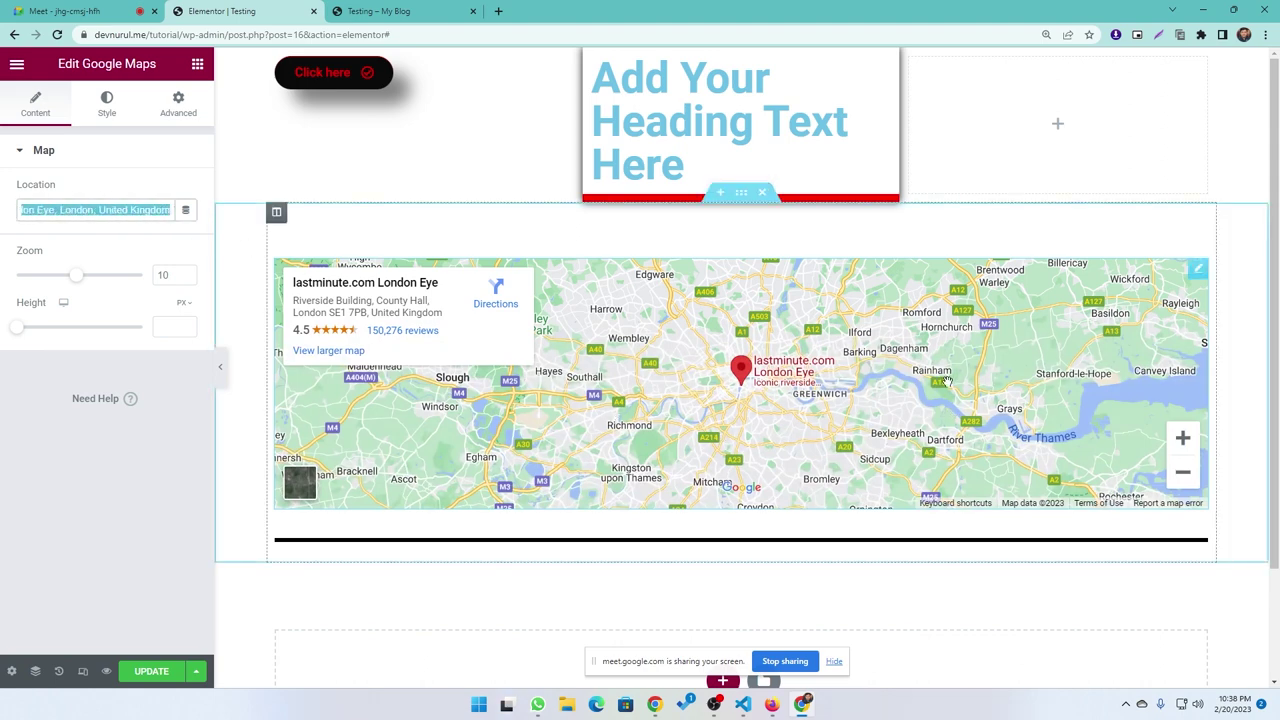
pyautogui.click(78, 284)
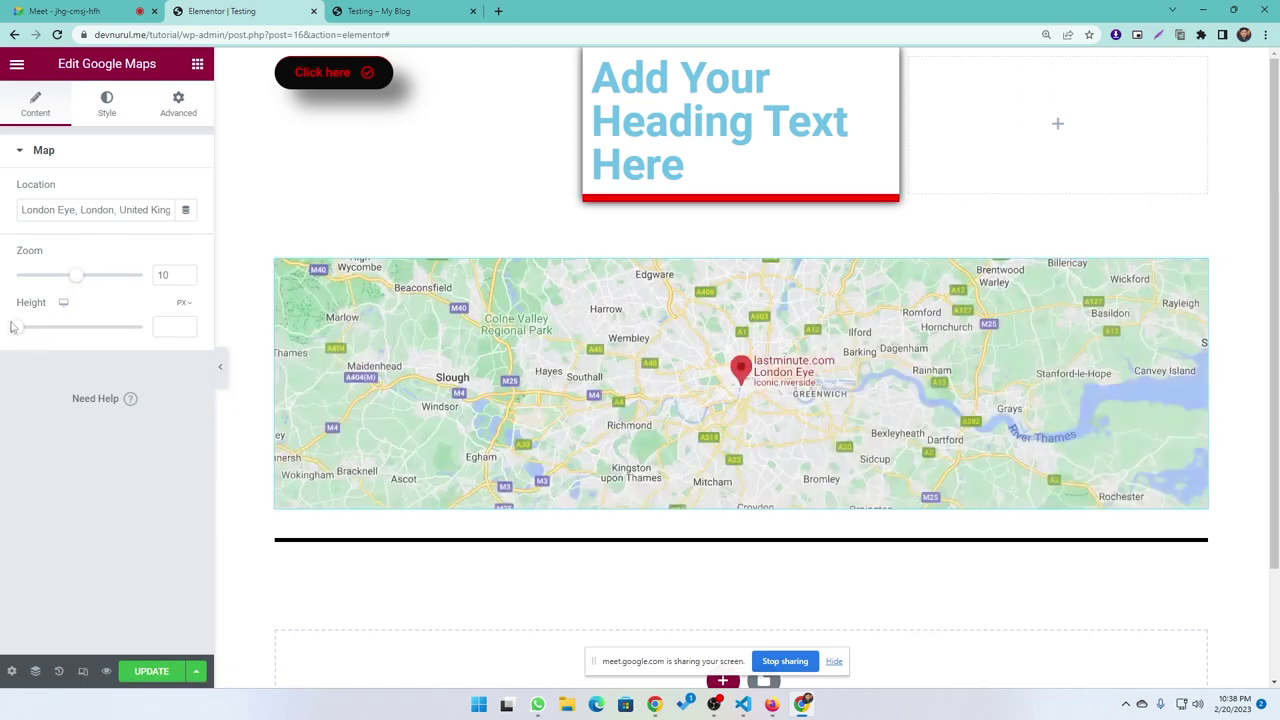
pyautogui.moveTo(16, 327)
pyautogui.mouseDown()
pyautogui.moveTo(46, 334)
pyautogui.moveTo(29, 330)
pyautogui.mouseUp()
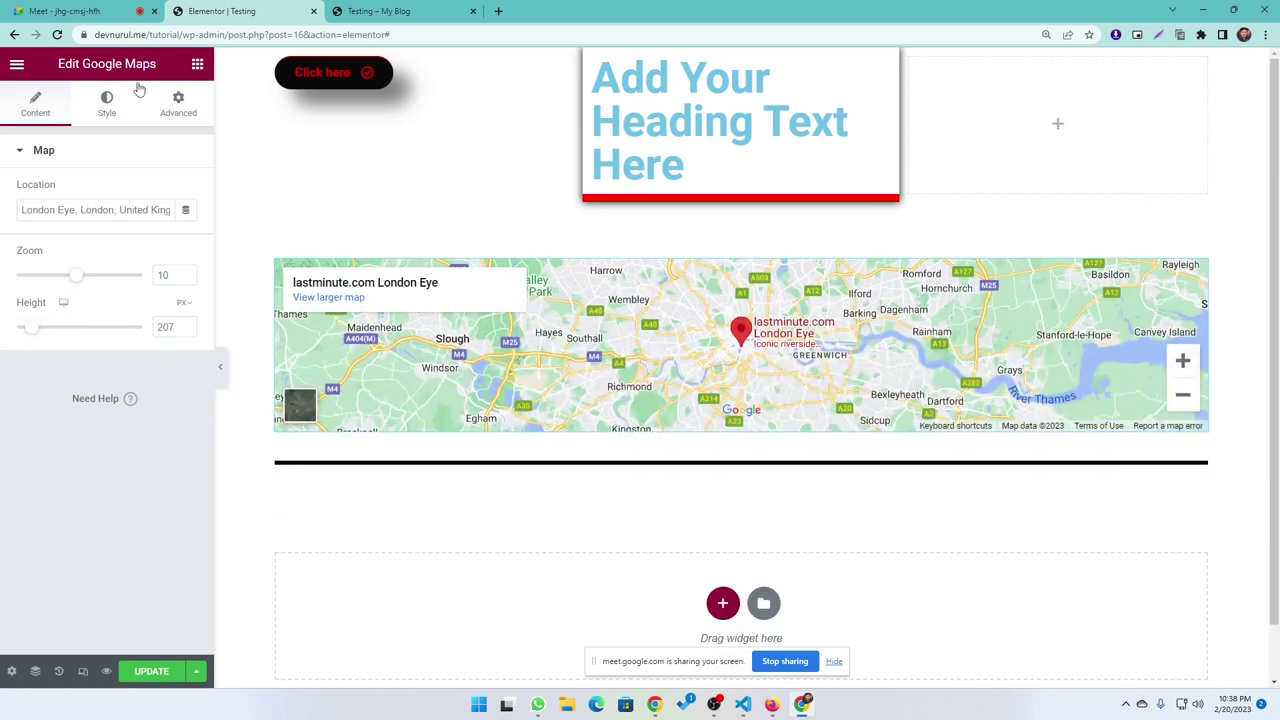
# Check the map's style options and add a new section with four equal columns below the divider.
pyautogui.click(106, 104)
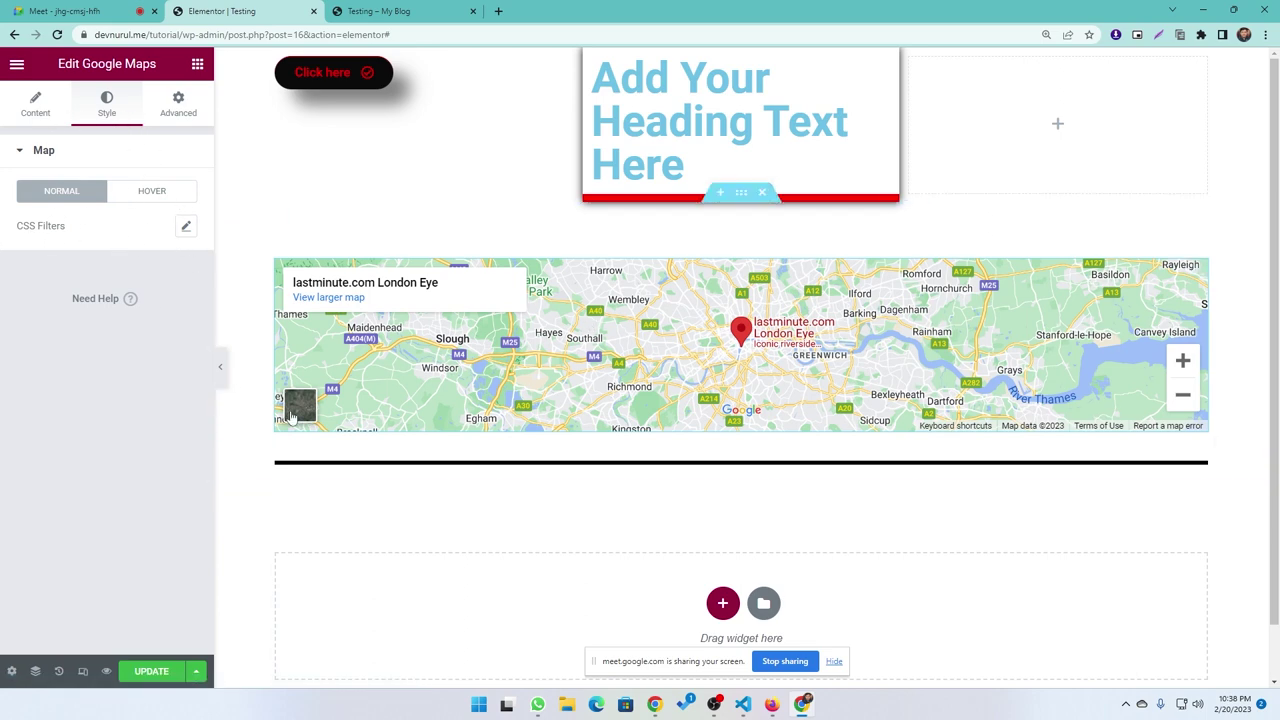
pyautogui.click(197, 64)
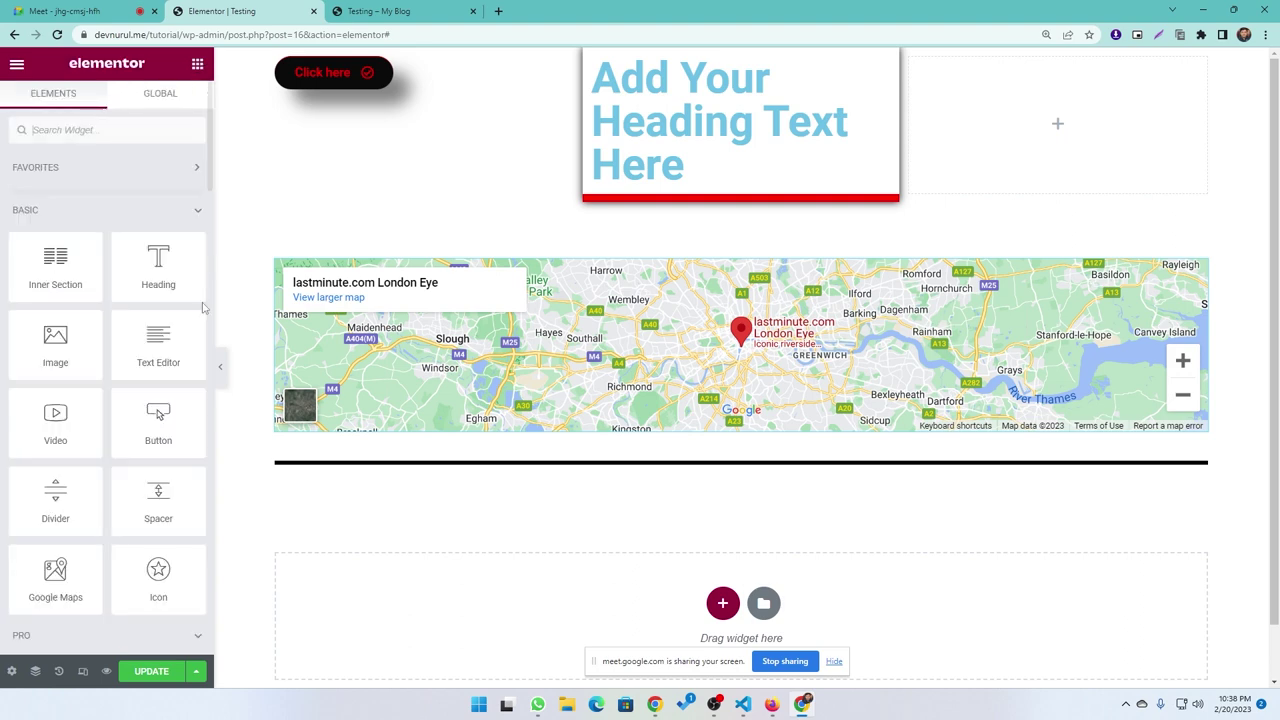
pyautogui.scroll(-5, 150, 420)
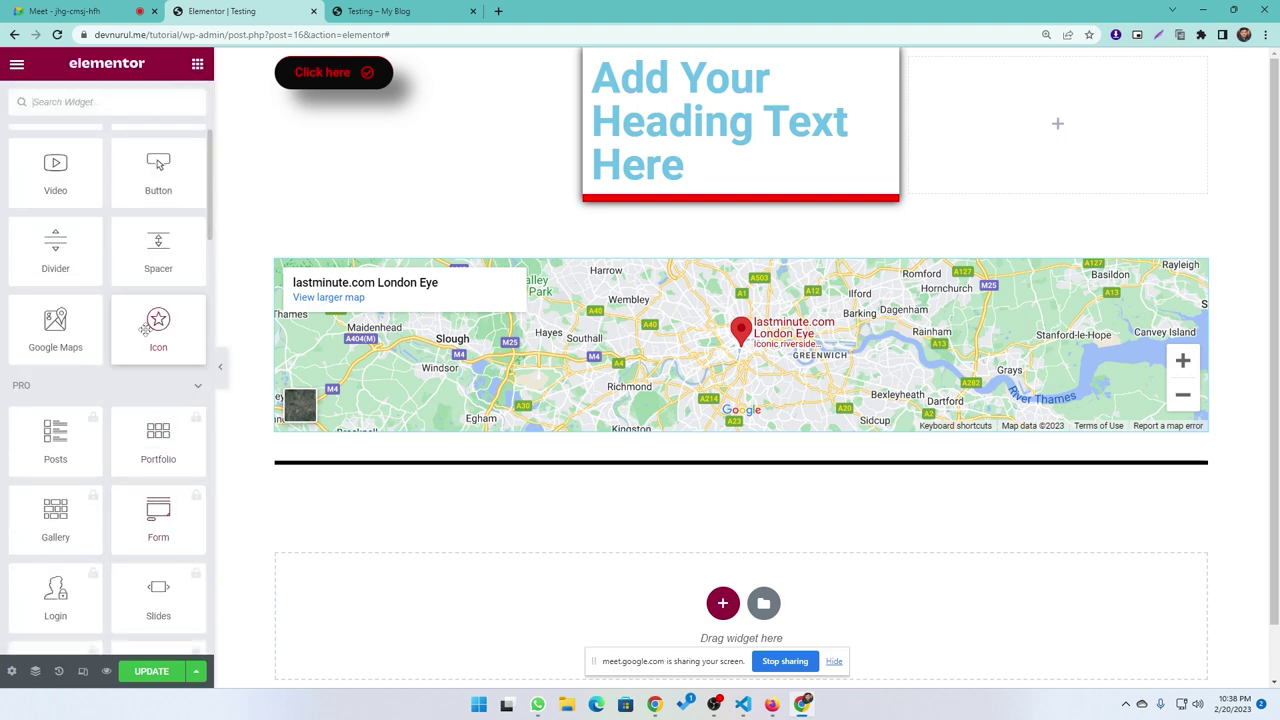
pyautogui.scroll(-1, 777, 553)
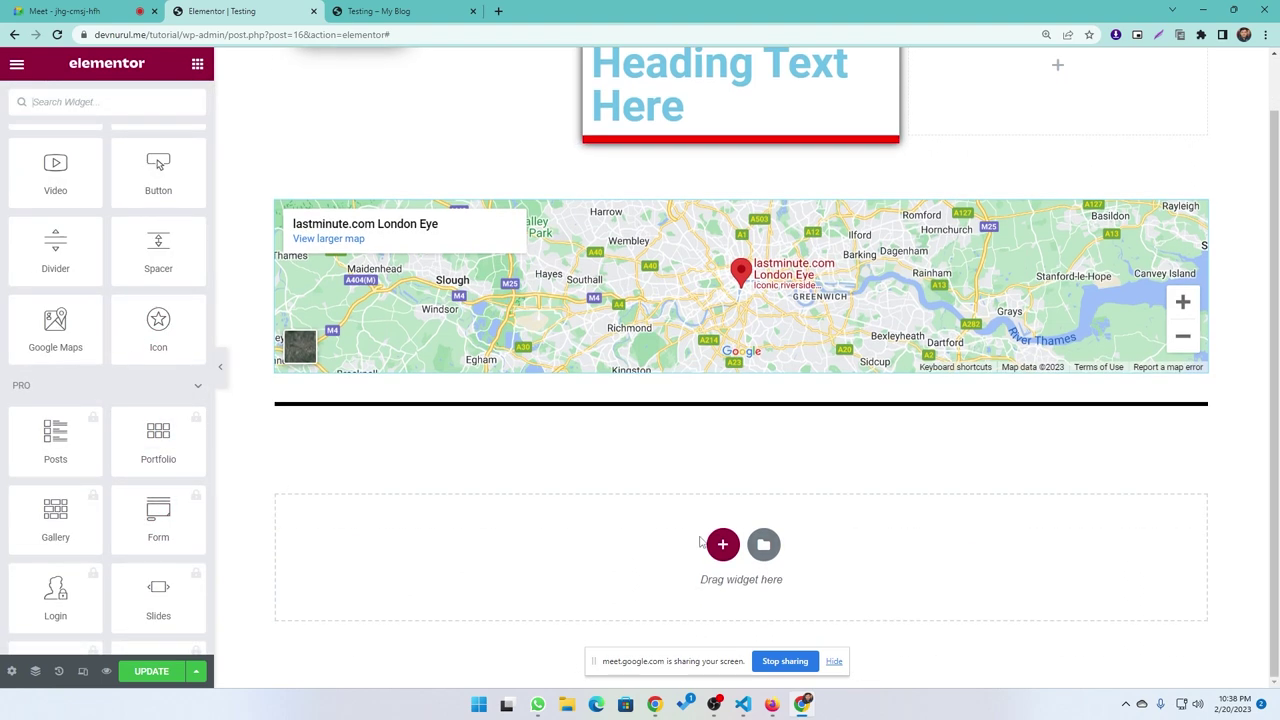
pyautogui.scroll(1, 543, 333)
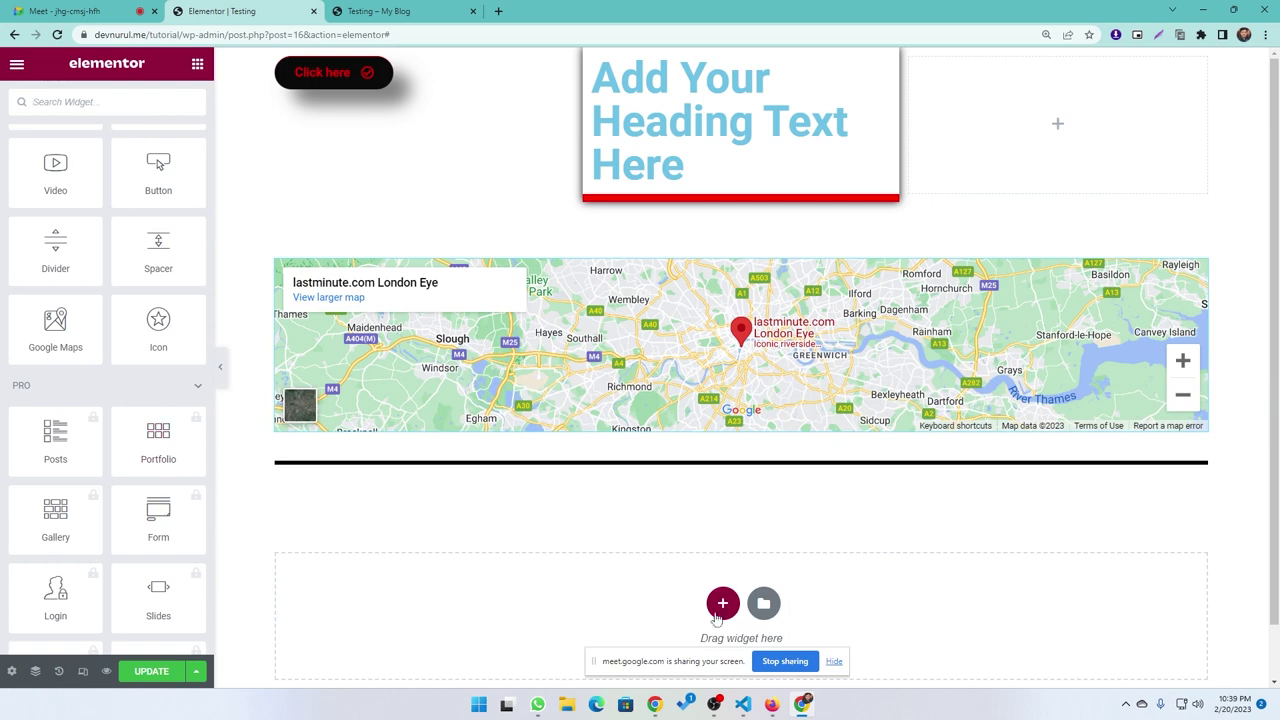
pyautogui.click(721, 604)
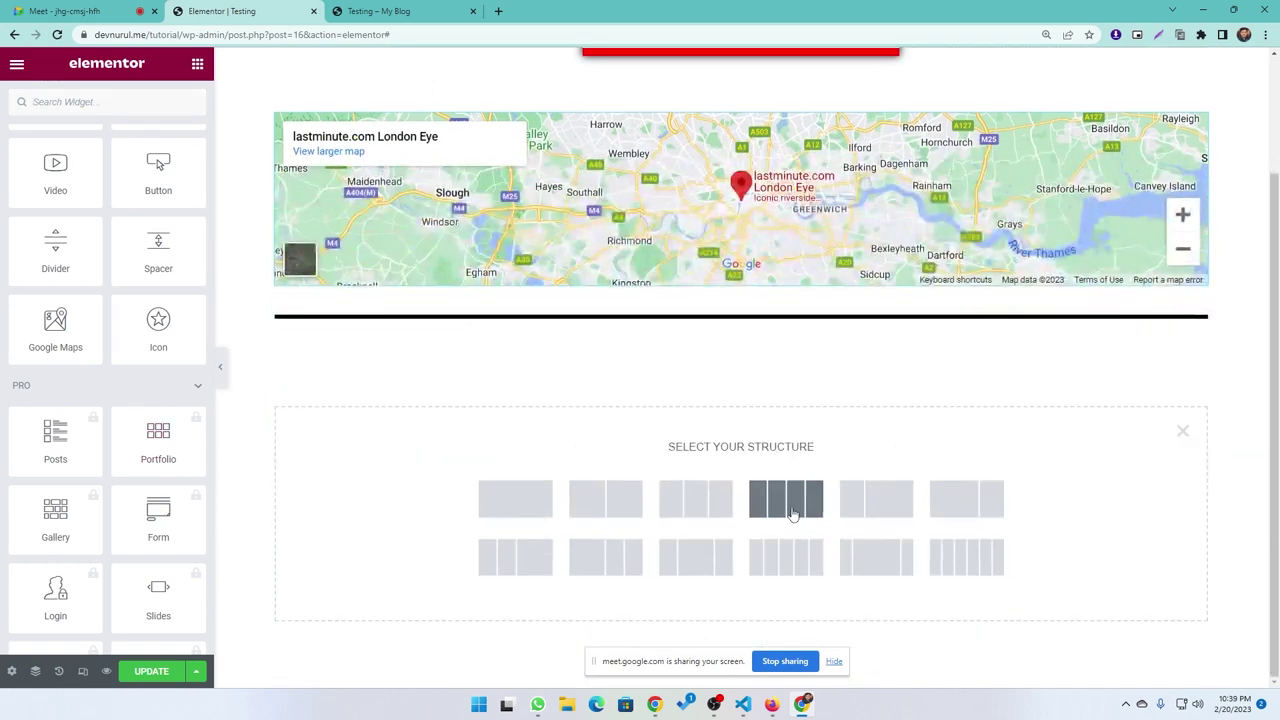
pyautogui.click(786, 505)
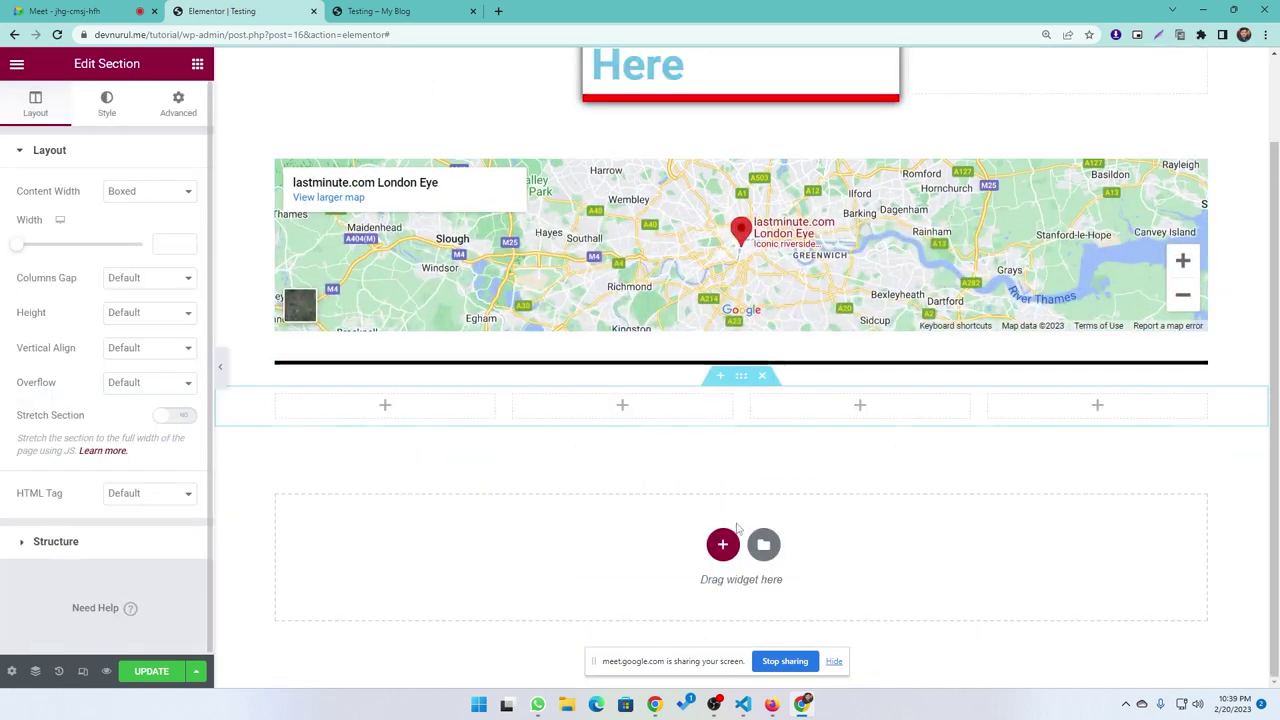
# Add an Icon widget to the first column of the four-column section and replace its star with the Stream icon.
pyautogui.click(197, 63)
pyautogui.moveTo(160, 575); pyautogui.dragTo(385, 403)
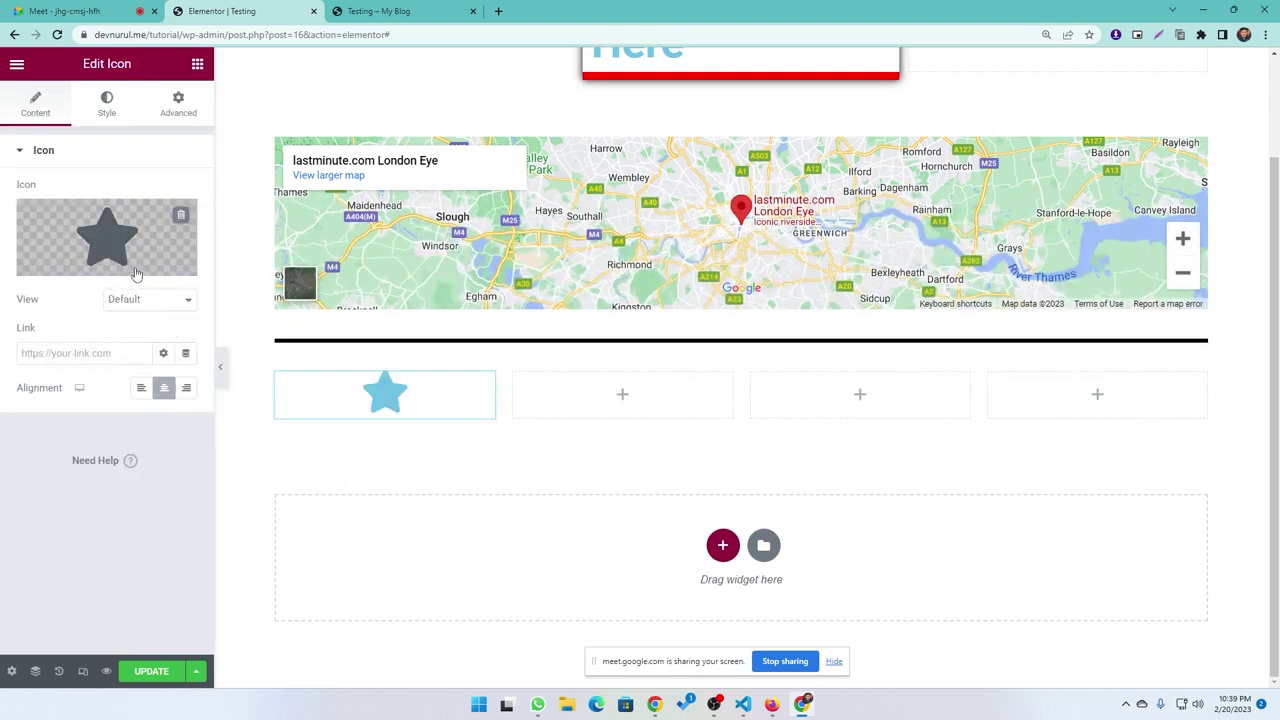
pyautogui.click(111, 232)
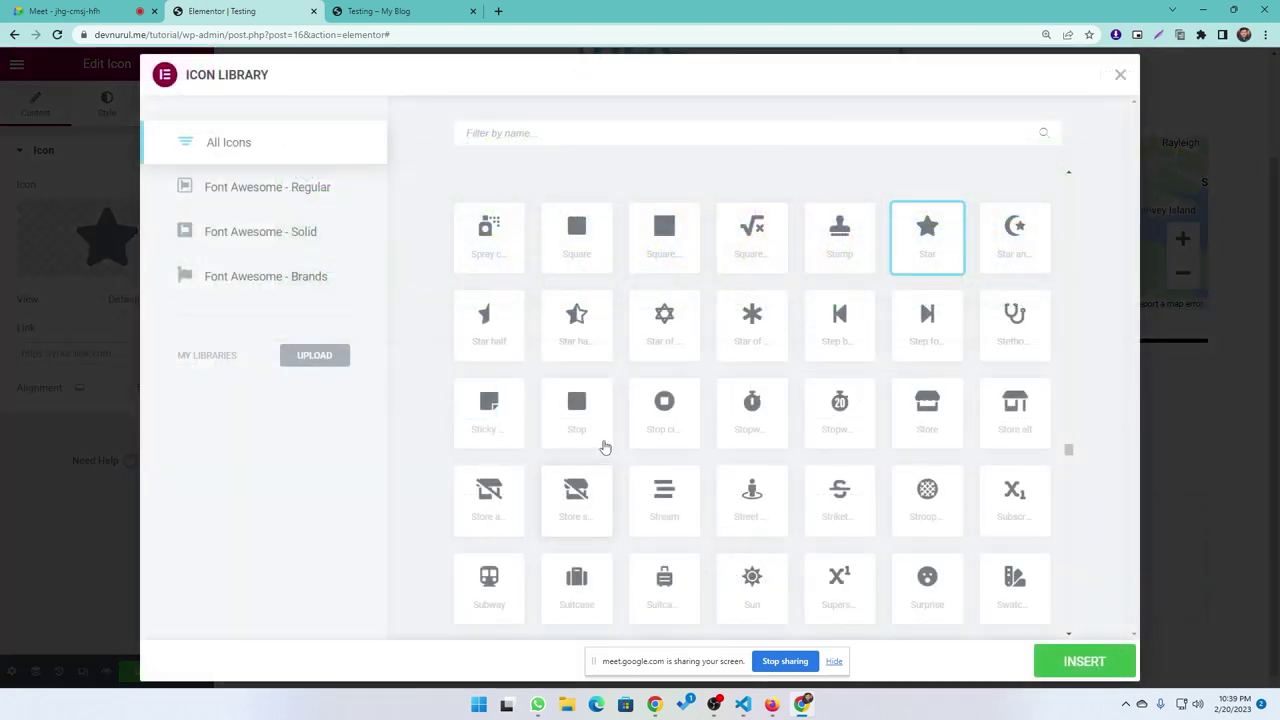
pyautogui.scroll(-1, 575, 450)
pyautogui.click(660, 364)
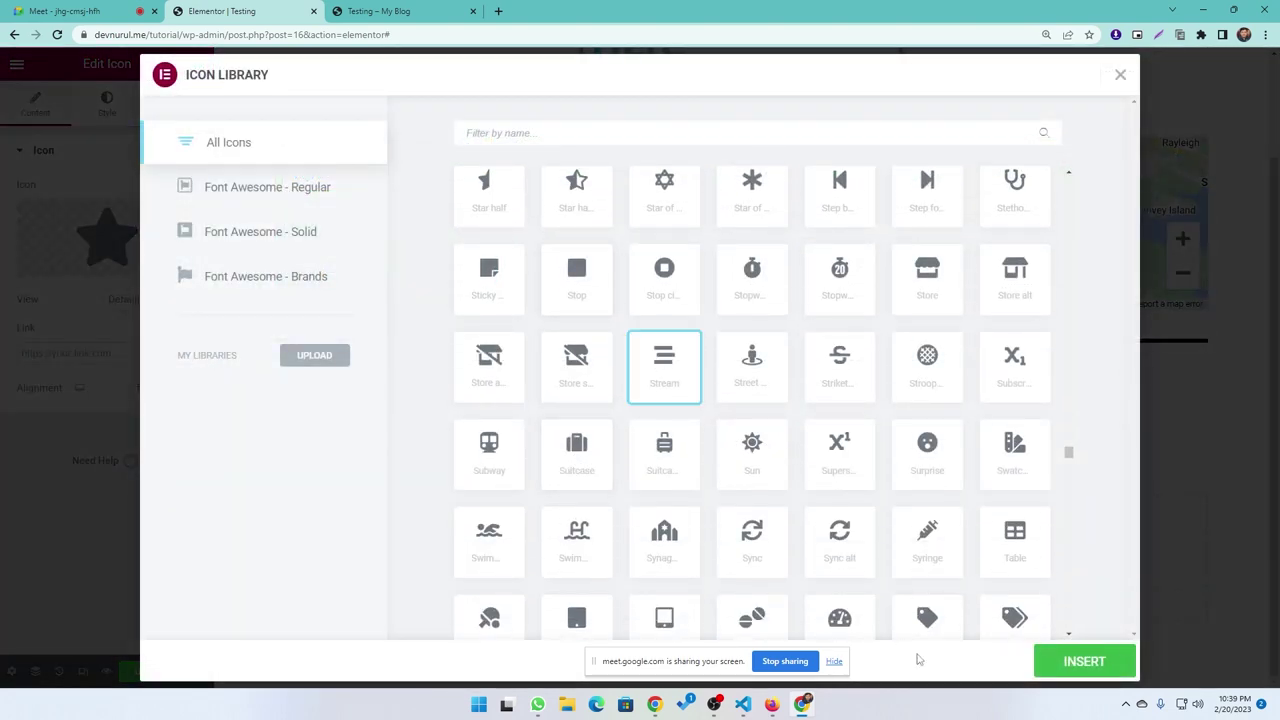
pyautogui.click(1073, 669)
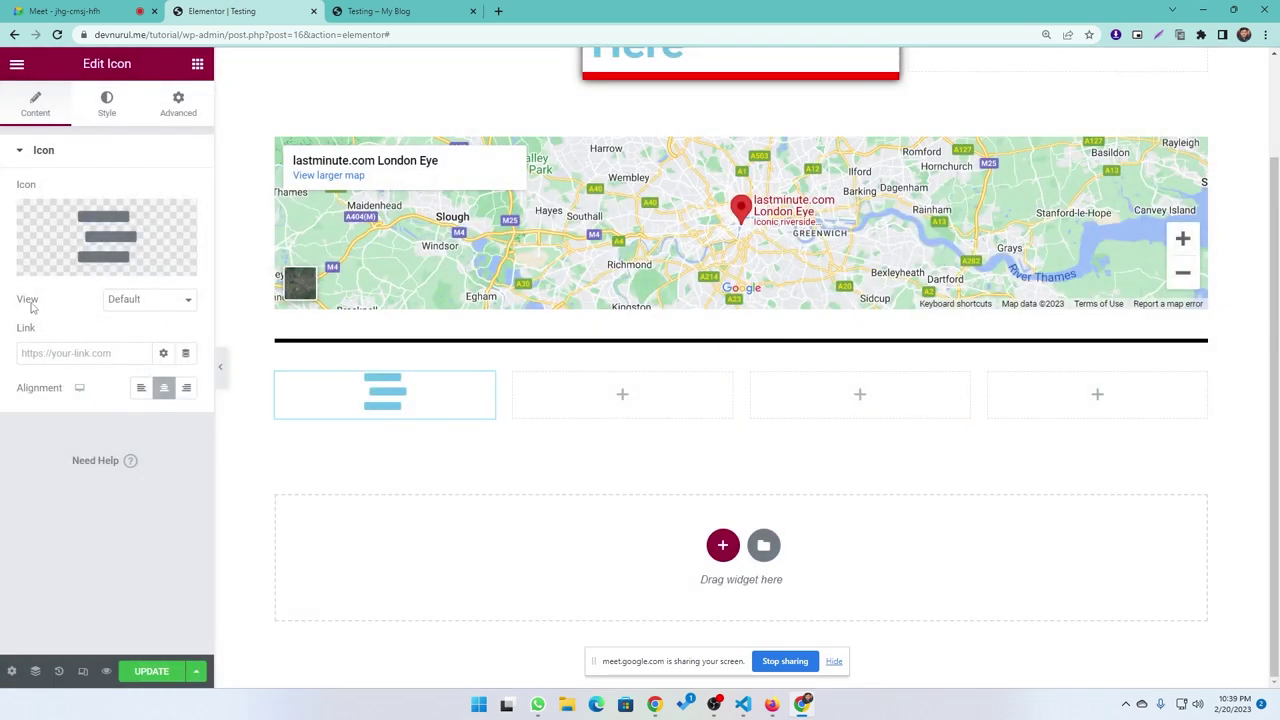
# Try the Stacked view on the icon, then set its view to Framed and its shape to Square.
pyautogui.click(133, 306)
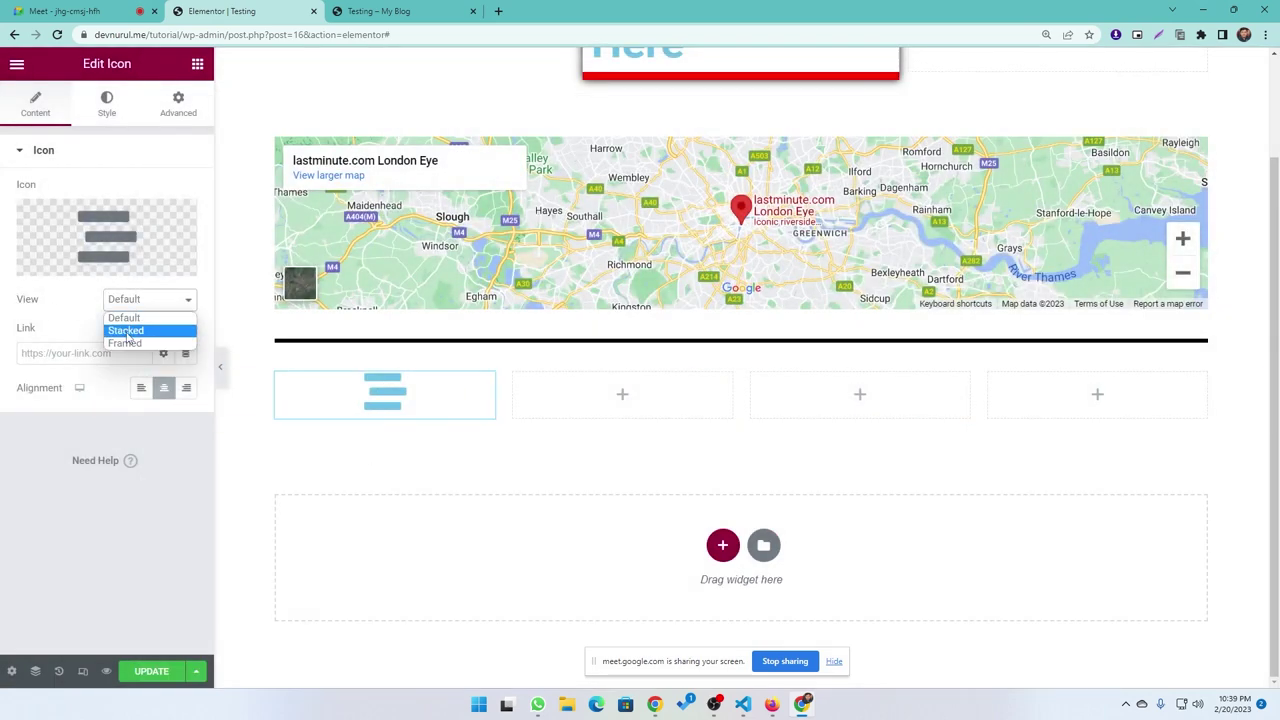
pyautogui.click(126, 330)
pyautogui.click(135, 301)
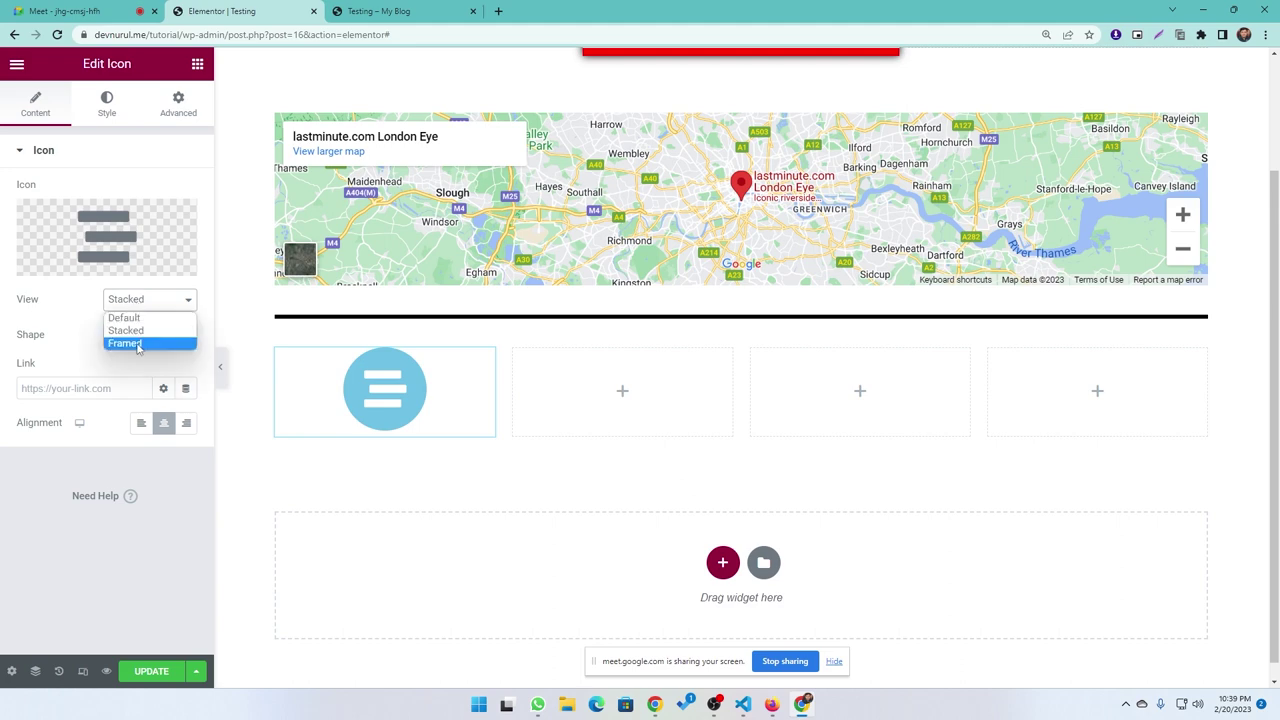
pyautogui.click(125, 343)
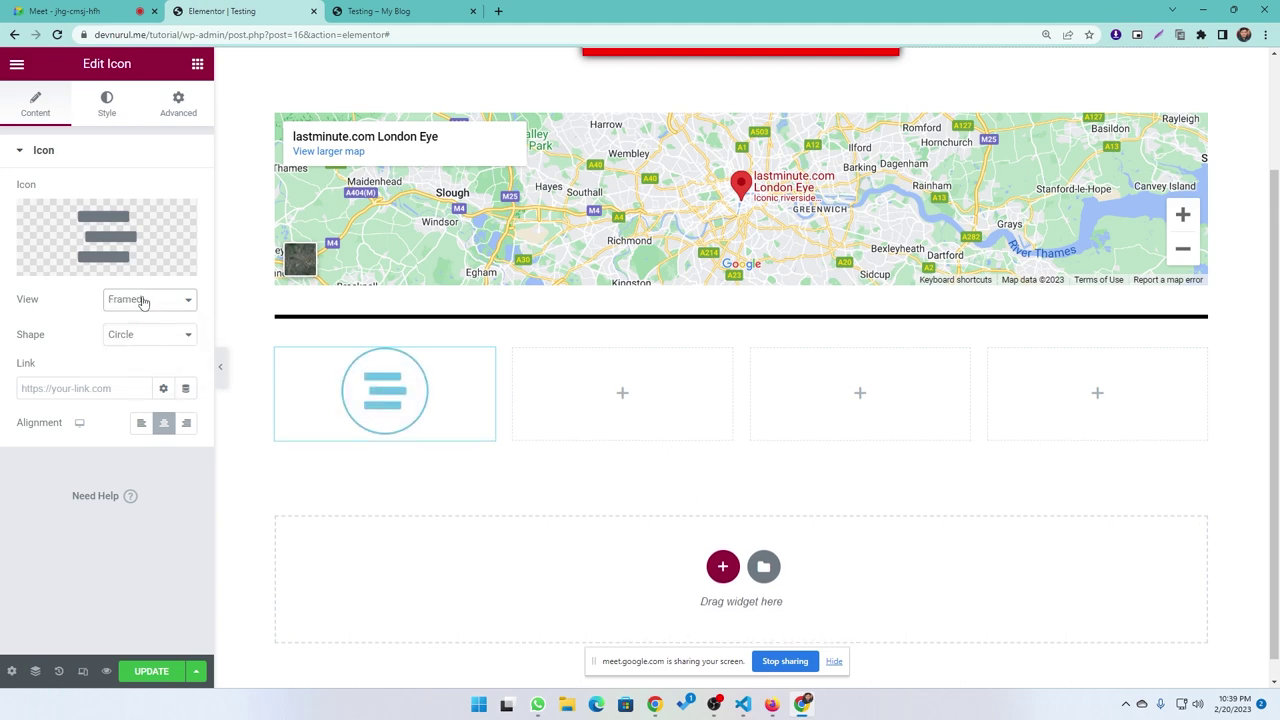
pyautogui.click(120, 338)
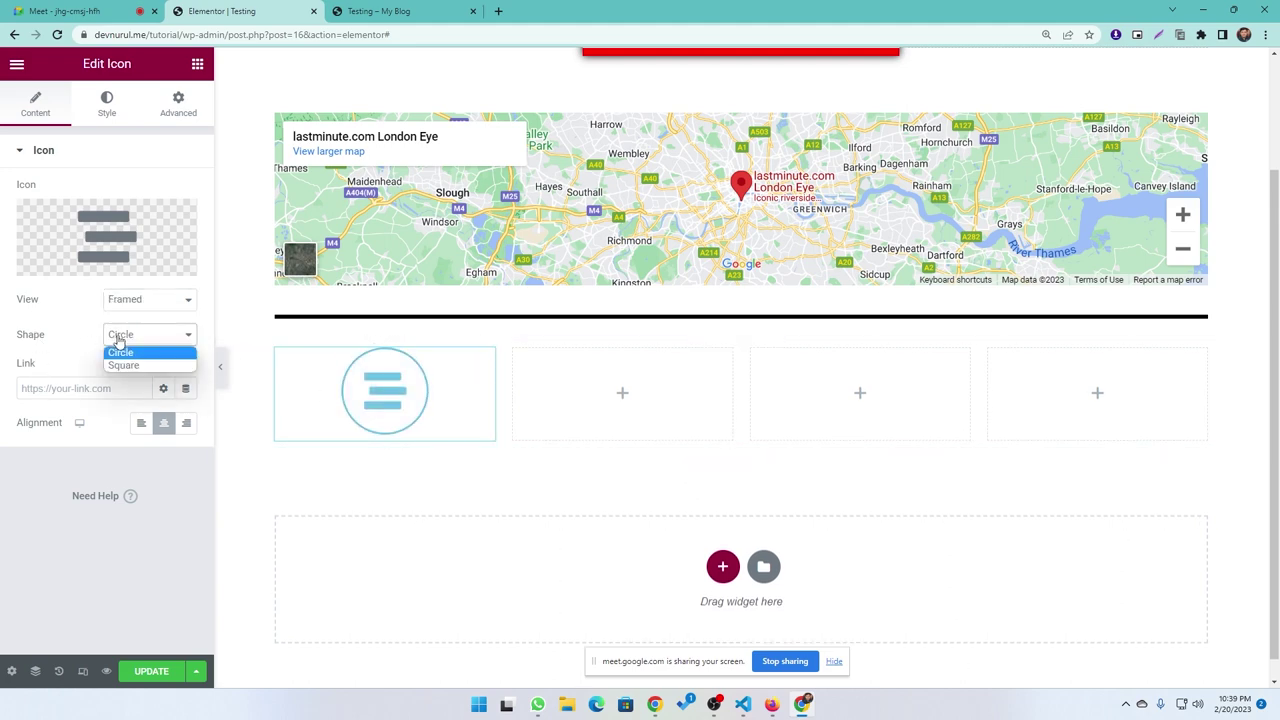
pyautogui.click(120, 366)
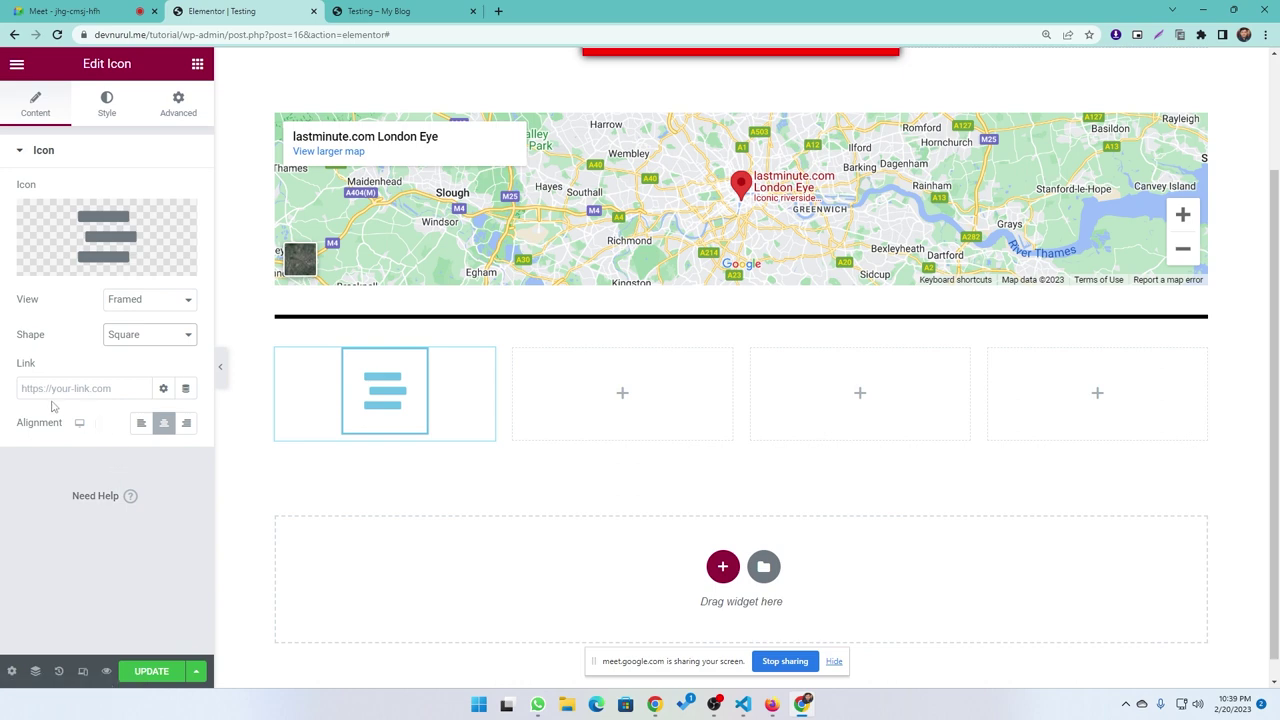
# Set the icon's link to "#", try left alignment and set the alignment back to centered.
pyautogui.click(60, 387)
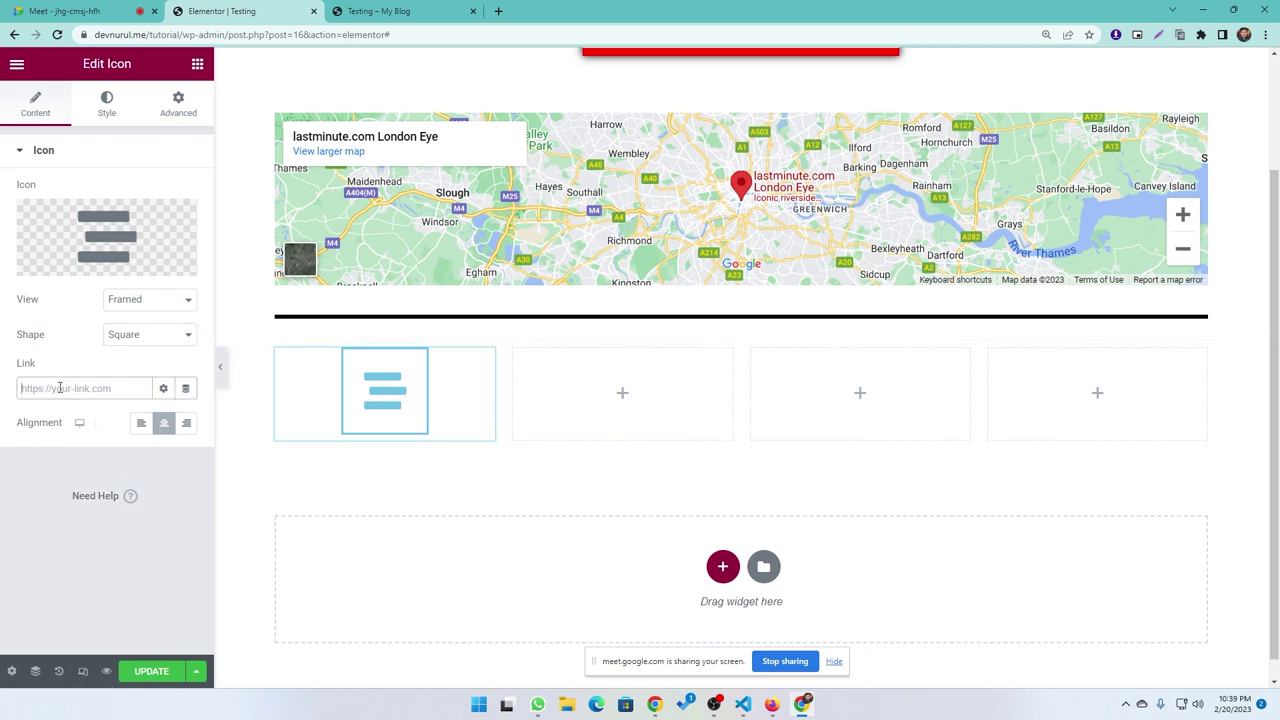
pyautogui.write('#')
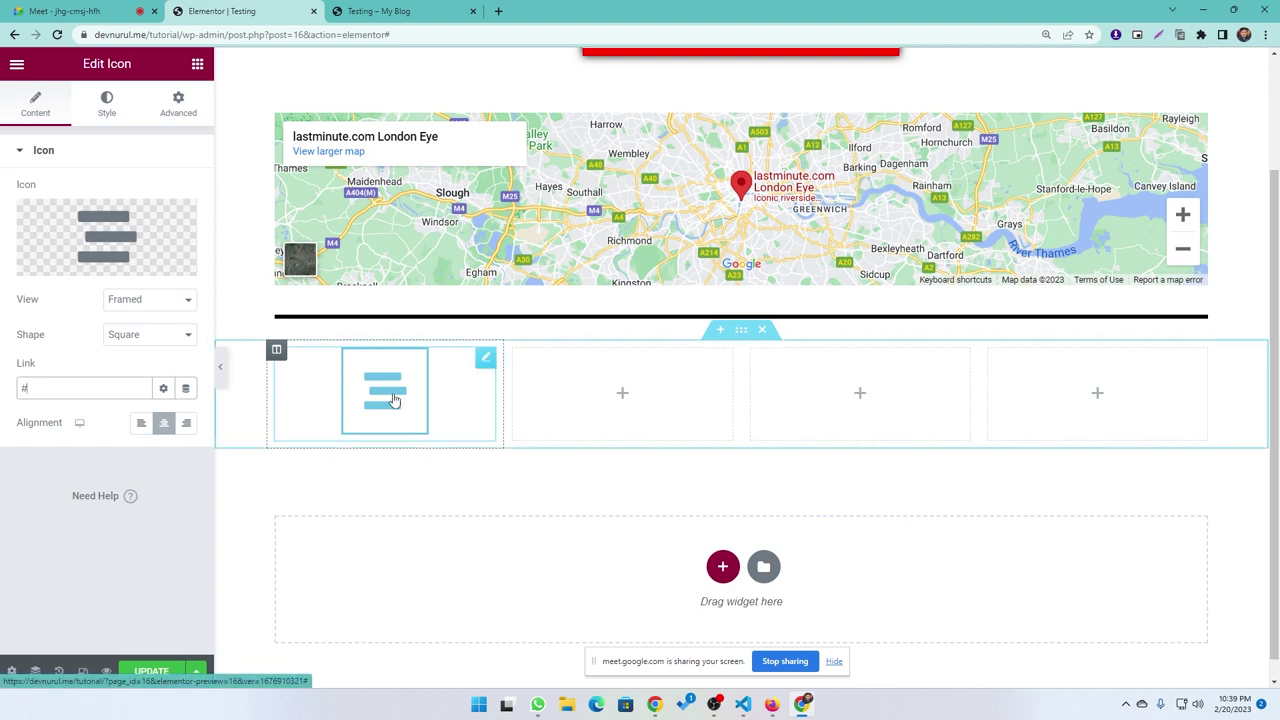
pyautogui.click(141, 423)
pyautogui.click(170, 426)
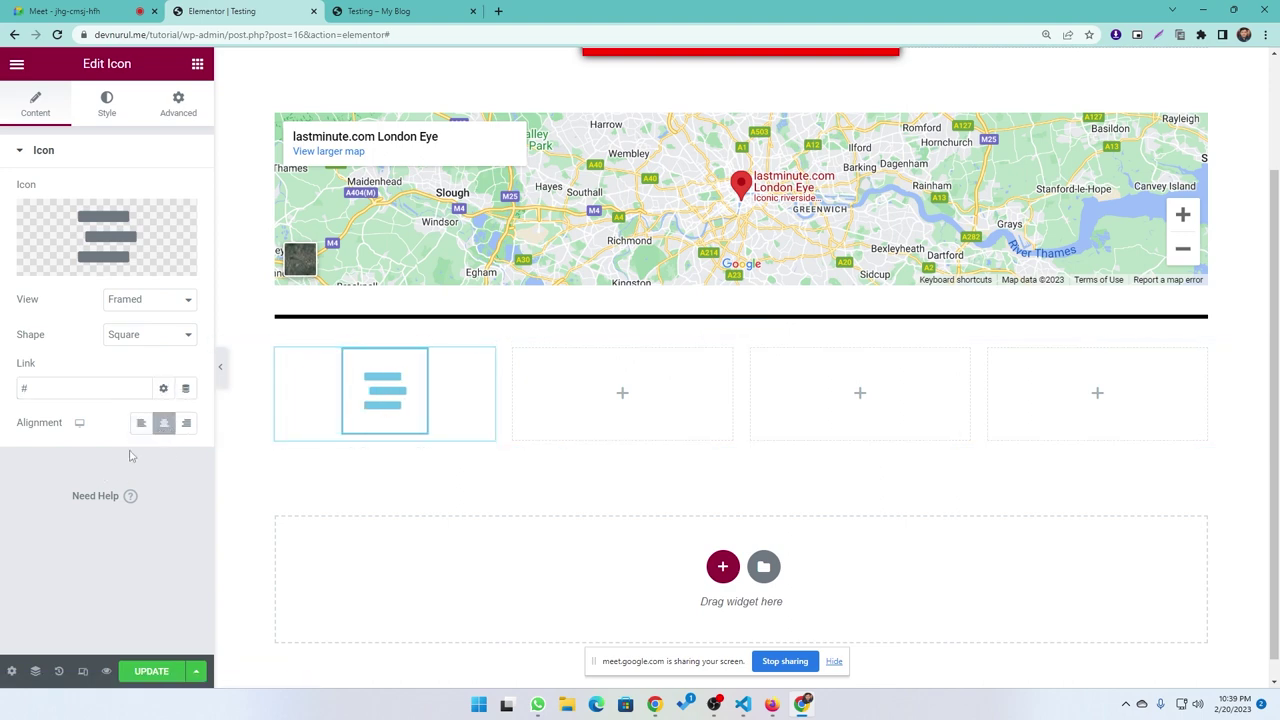
# Set the icon's primary color to white and its secondary color to red.
pyautogui.click(102, 110)
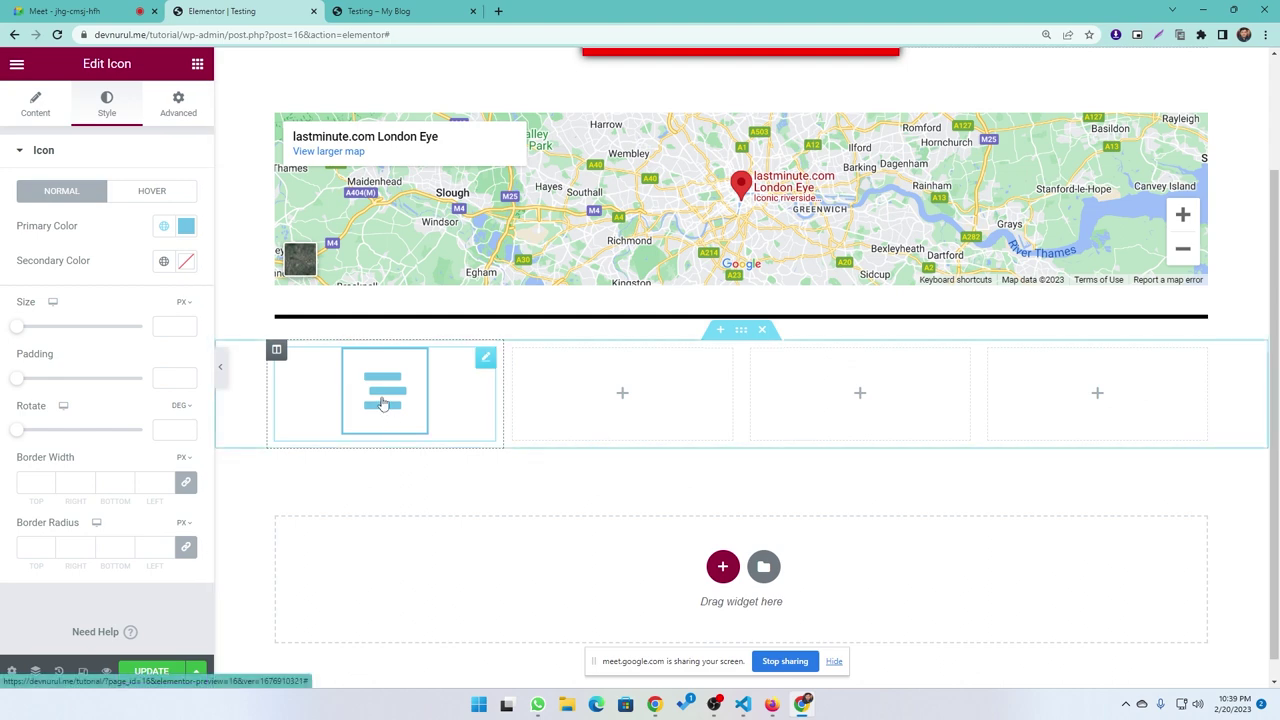
pyautogui.click(185, 230)
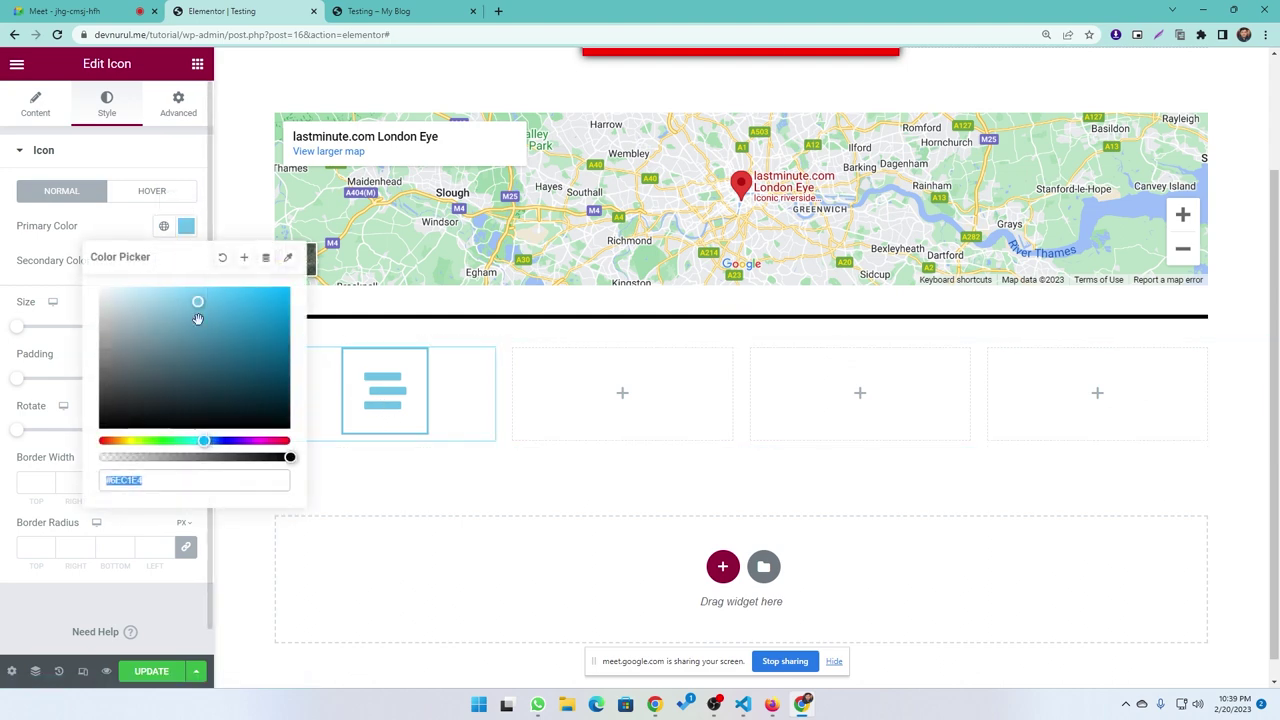
pyautogui.moveTo(110, 415); pyautogui.dragTo(40, 355)
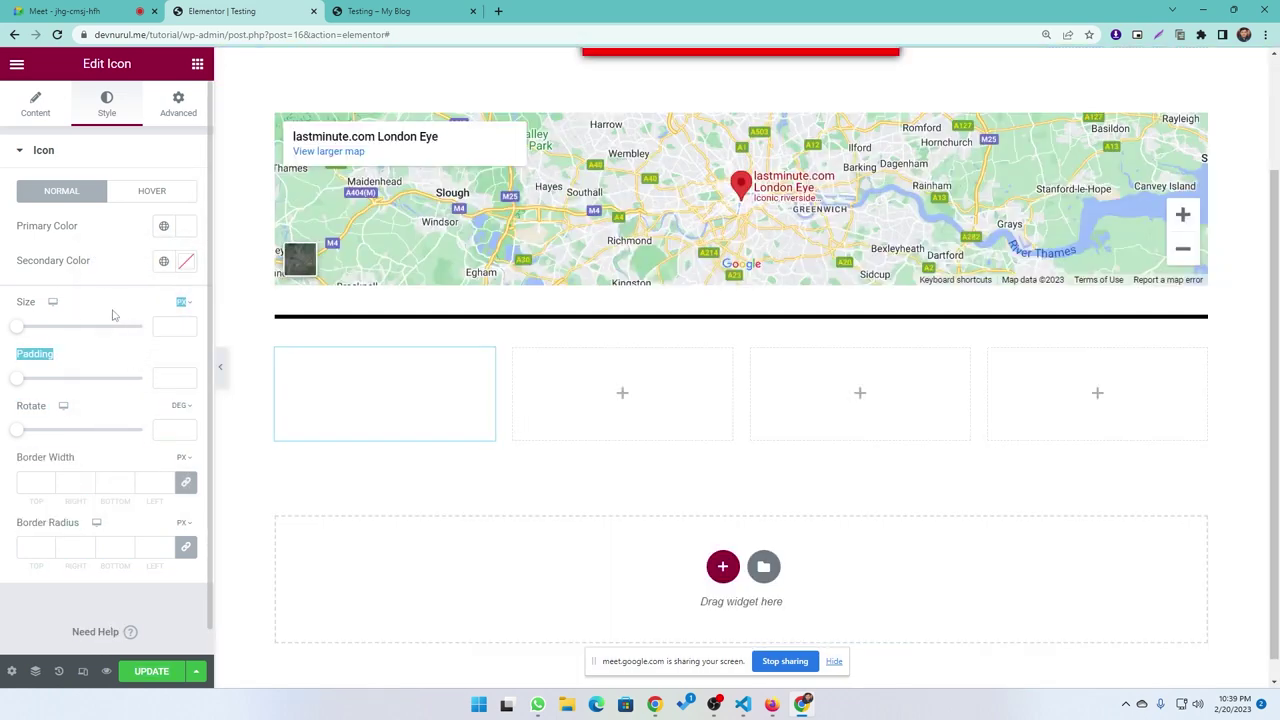
pyautogui.click(186, 262)
pyautogui.moveTo(240, 400); pyautogui.dragTo(288, 321)
pyautogui.click(114, 251)
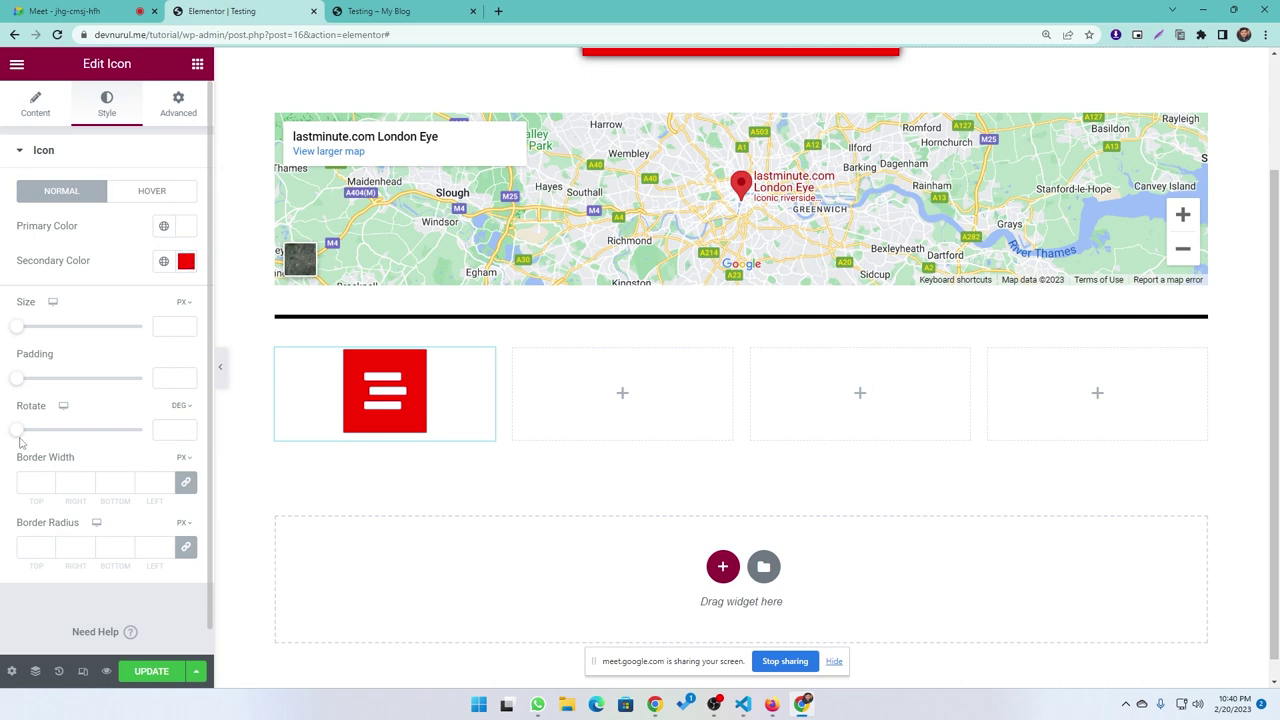
# Rotate the icon 36 degrees and check its hover style options.
pyautogui.moveTo(13, 432)
pyautogui.mouseDown()
pyautogui.moveTo(43, 431)
pyautogui.moveTo(17, 431)
pyautogui.moveTo(27, 439)
pyautogui.mouseUp()
pyautogui.scroll(-1, 94, 515)
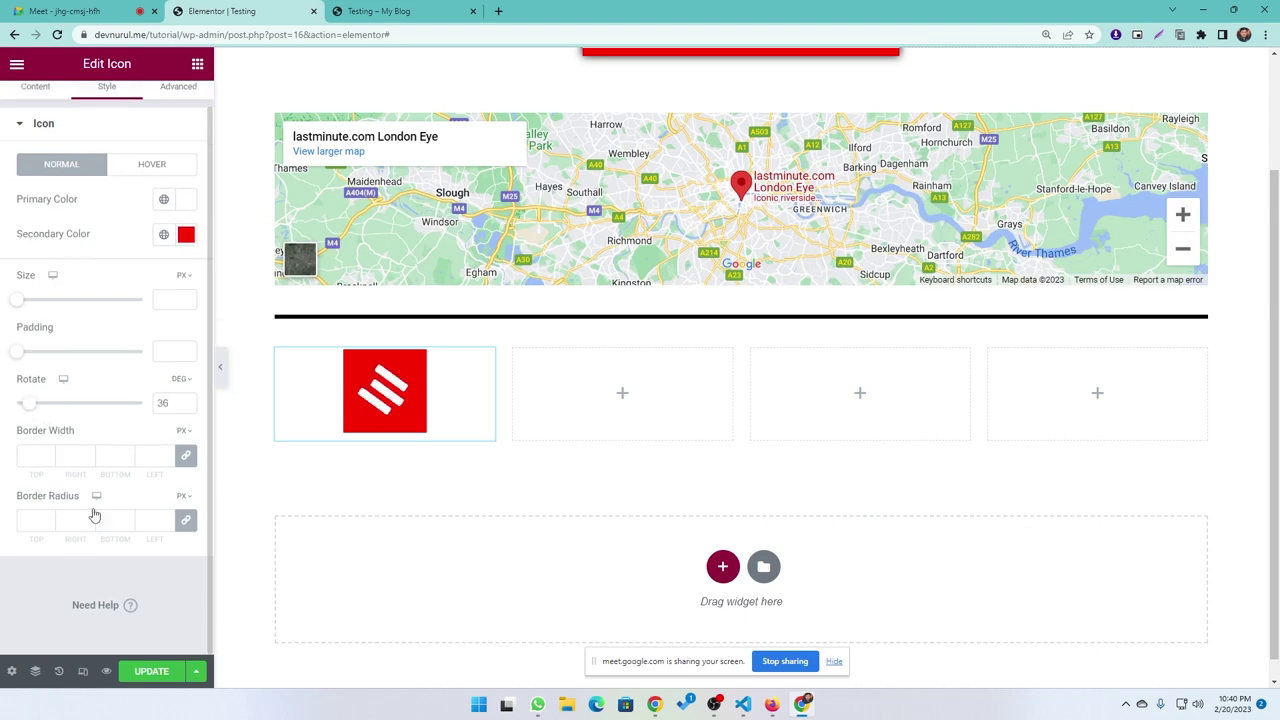
pyautogui.click(148, 166)
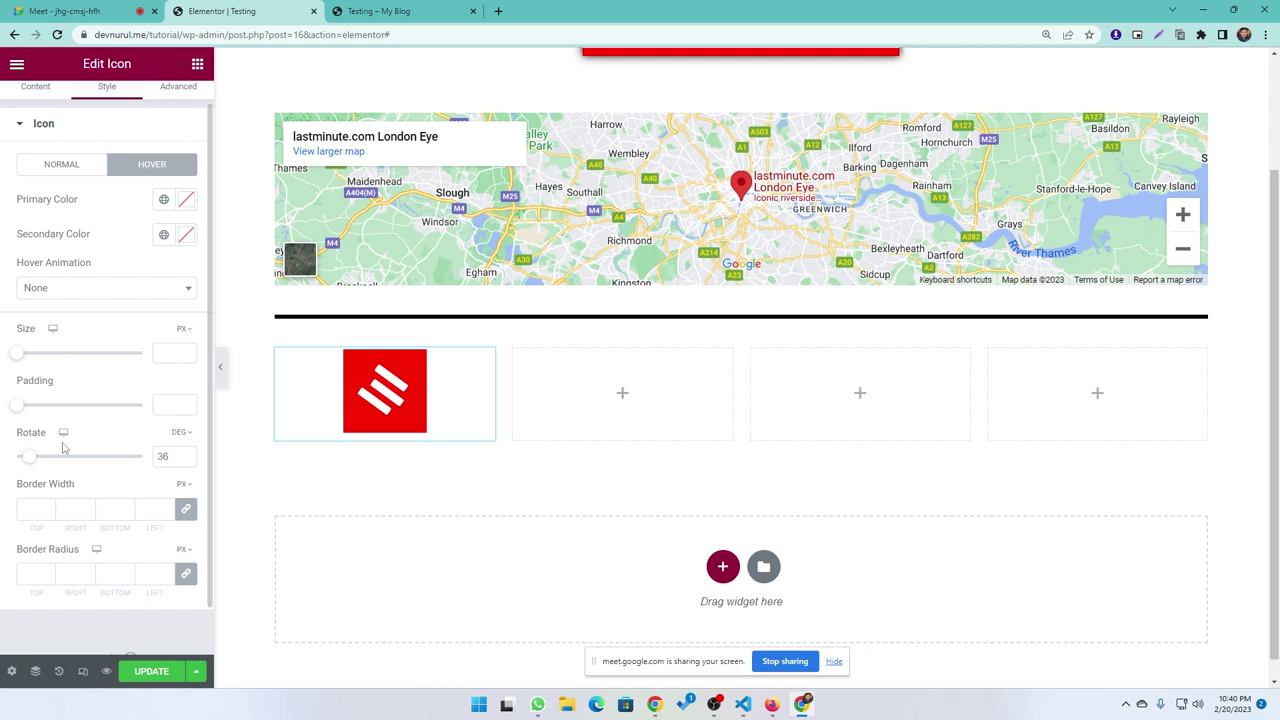
pyautogui.click(66, 167)
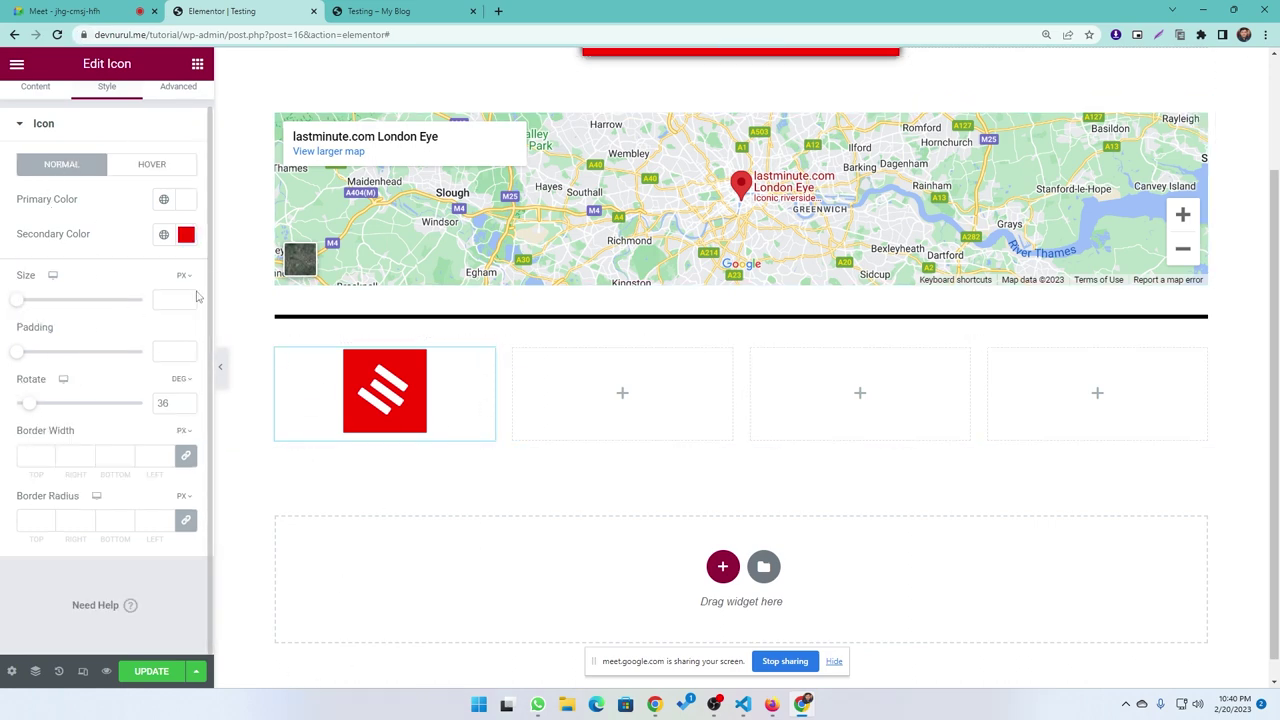
pyautogui.scroll(1, 130, 298)
# Collapse the Basic and Pro widget categories and show the widgets in the General category.
pyautogui.click(197, 63)
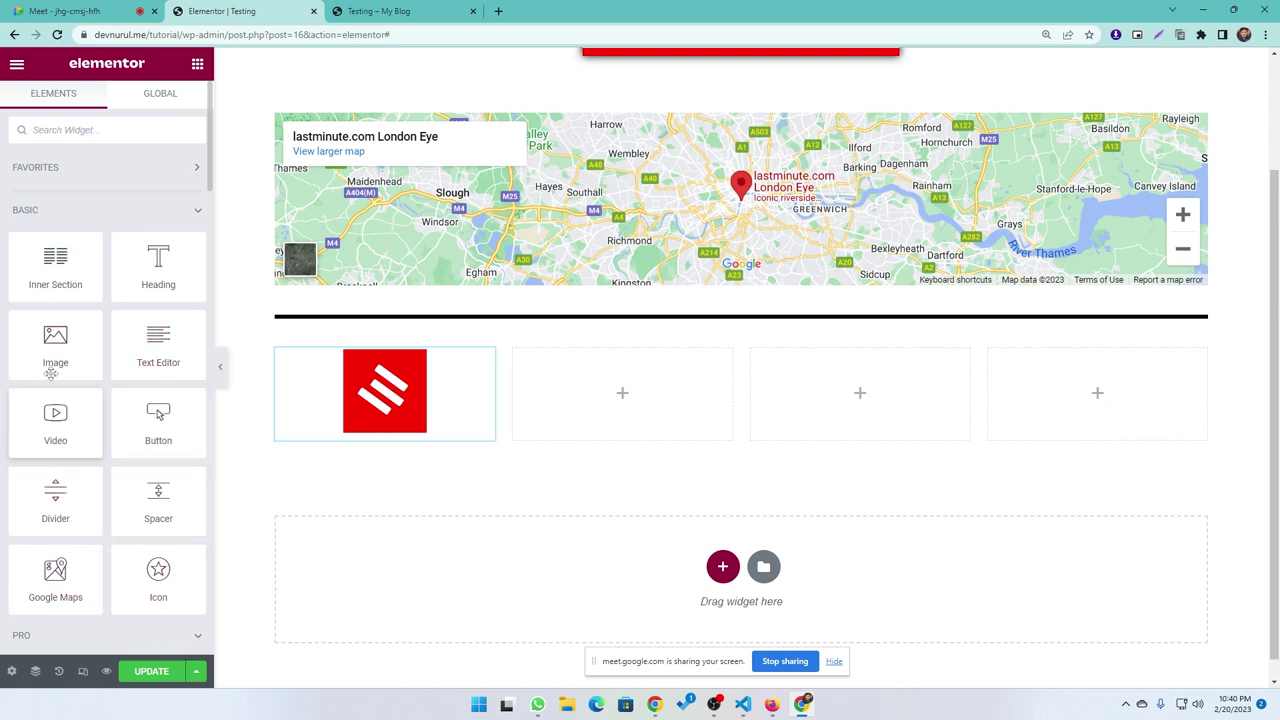
pyautogui.click(199, 209)
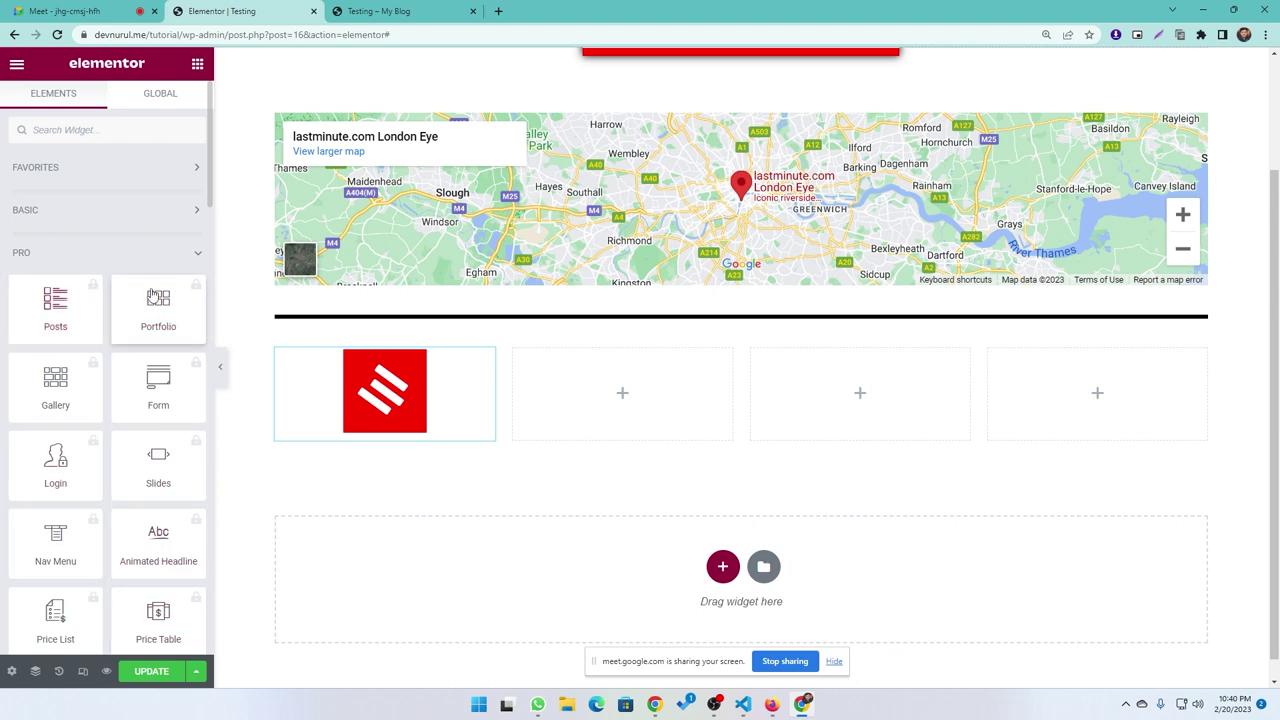
pyautogui.click(197, 256)
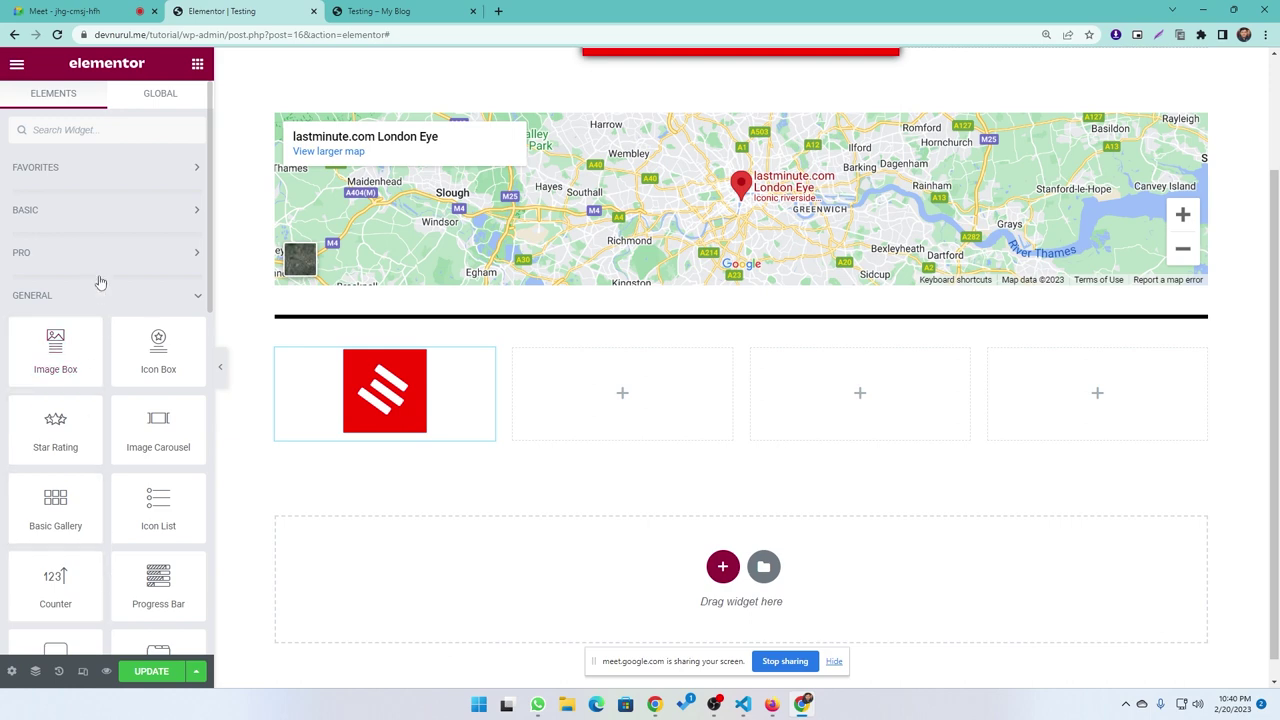
pyautogui.click(142, 296)
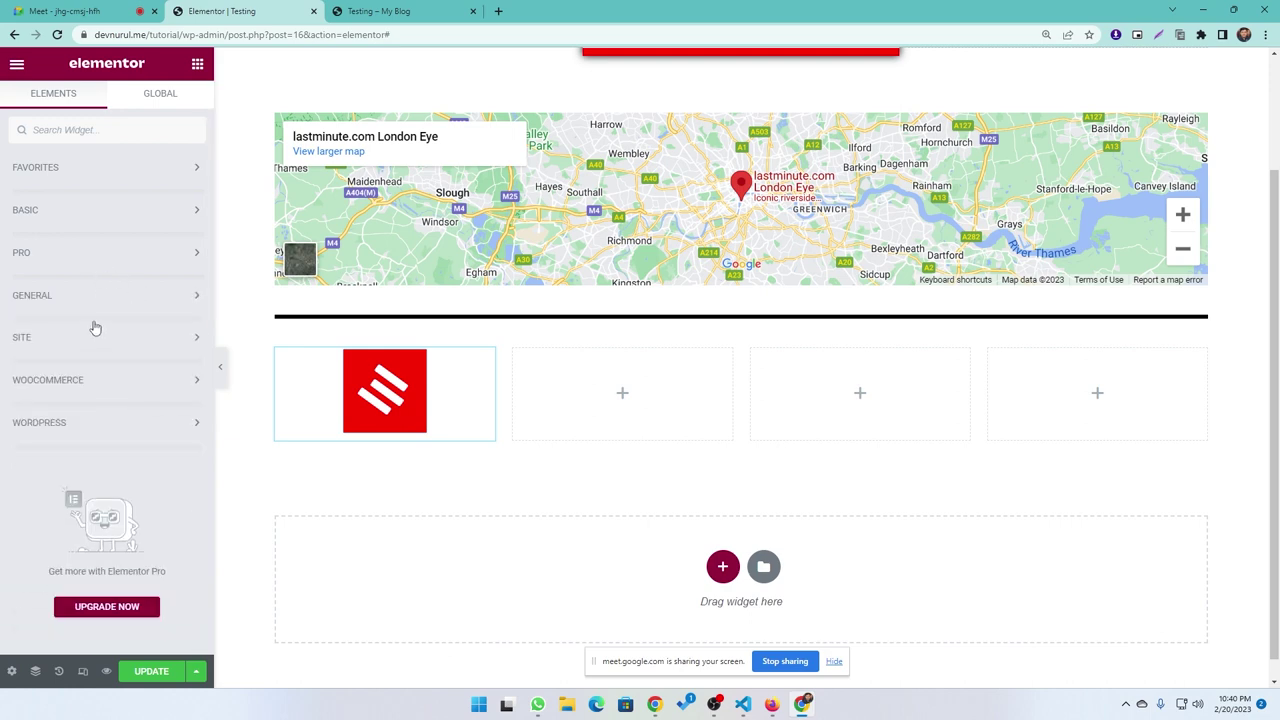
pyautogui.click(162, 302)
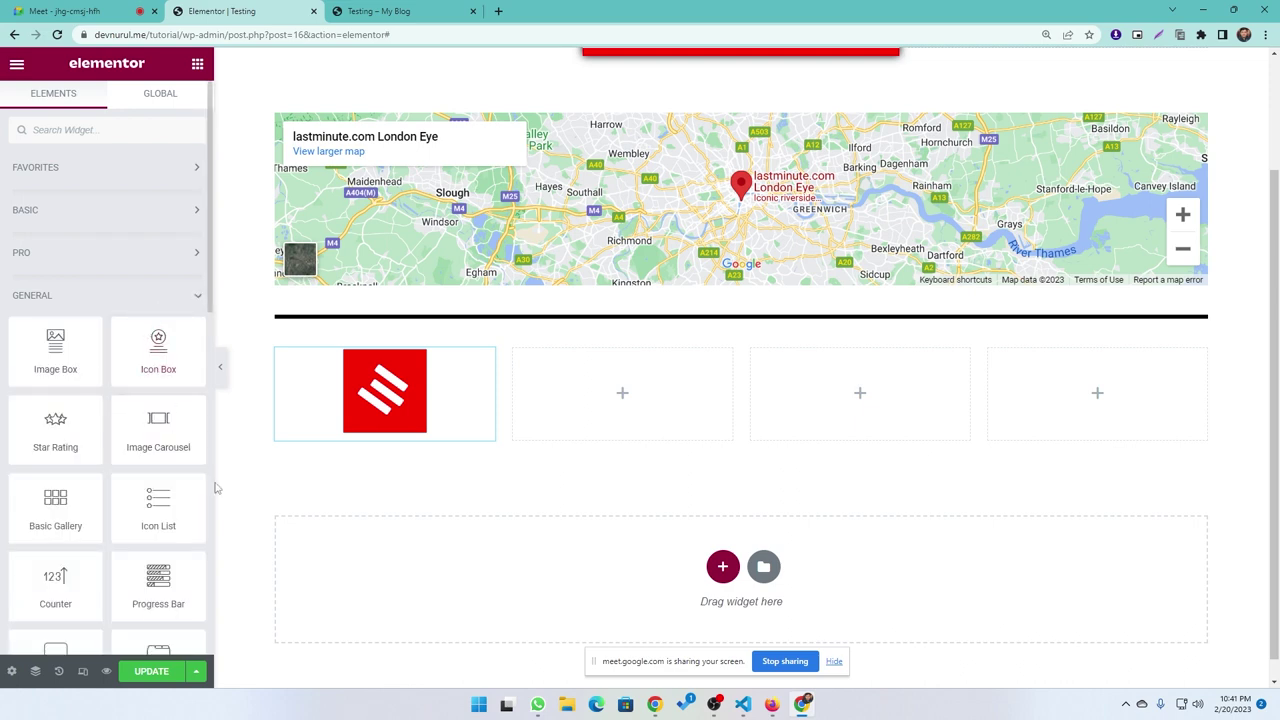